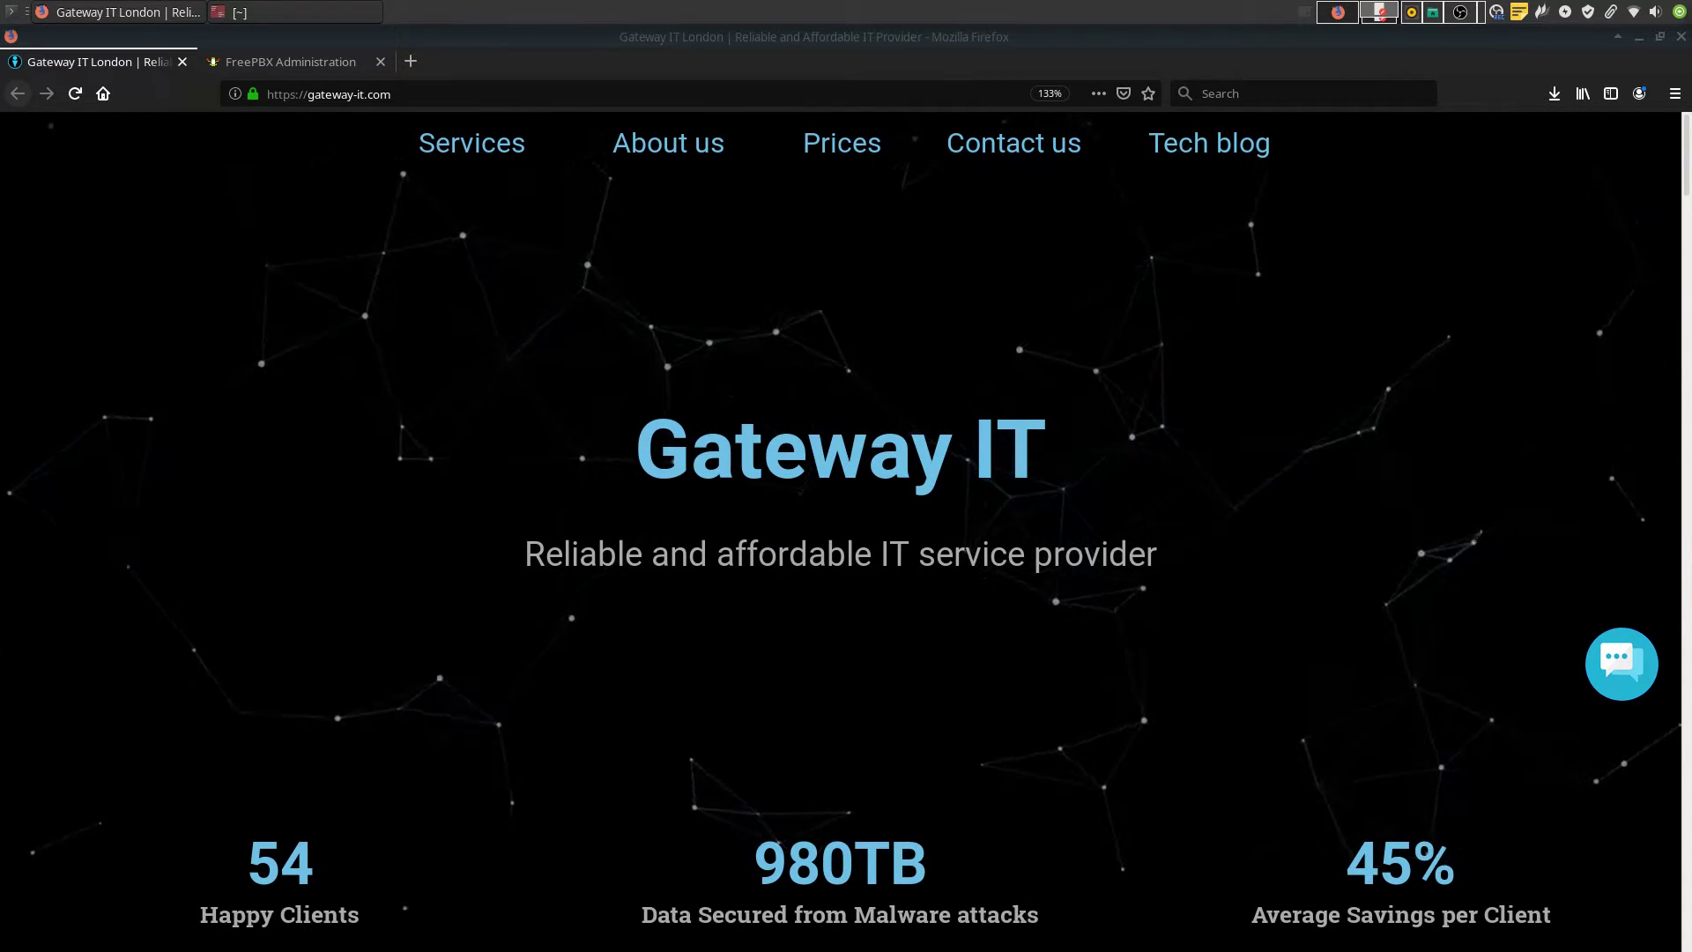
# Log in to 172.24.24.45 over SSH as root, accepting the host key
pyautogui.click(379, 16)
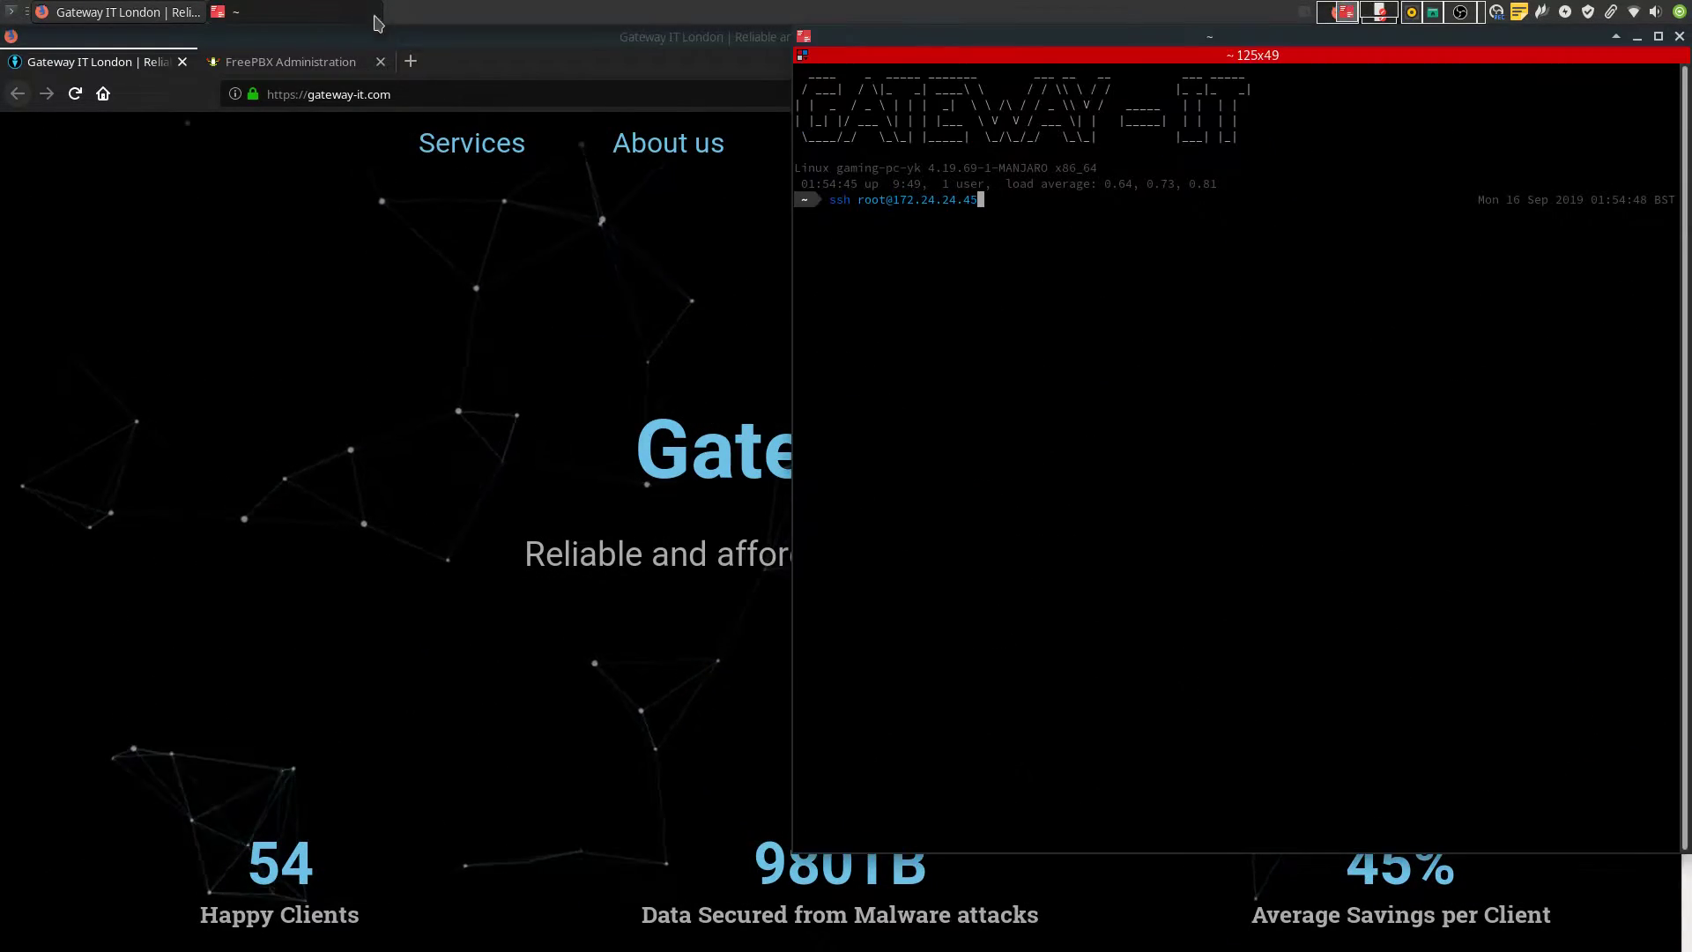
pyautogui.press('Return')
pyautogui.write('yes')
pyautogui.press('Return')
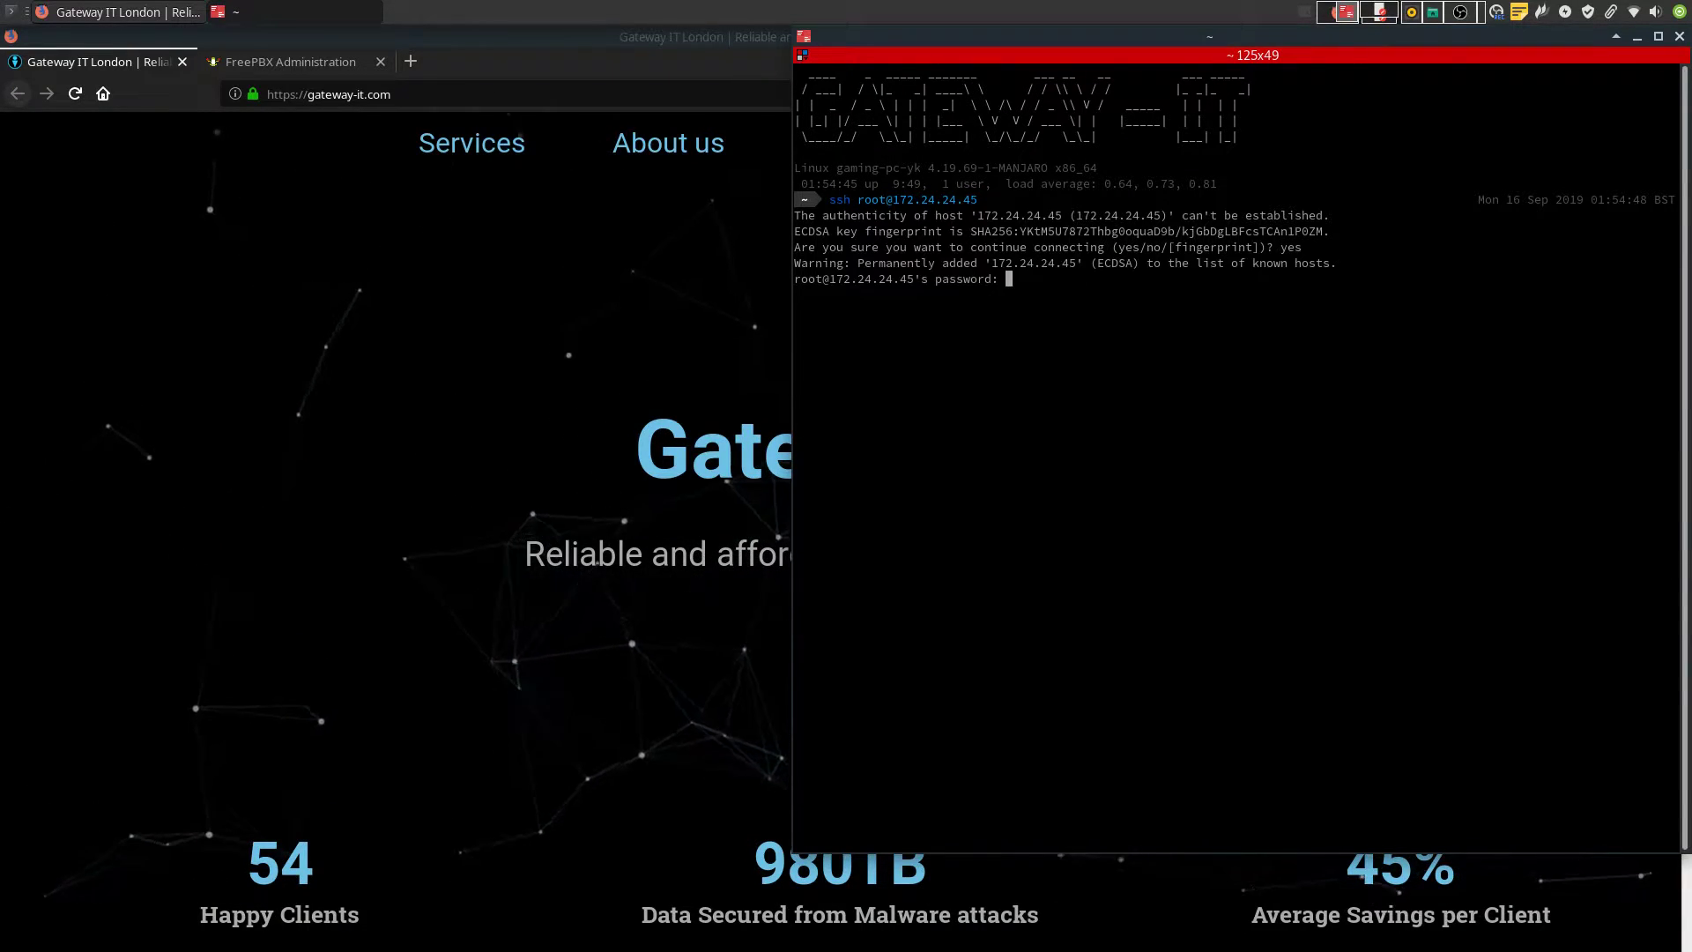
pyautogui.press('Return')
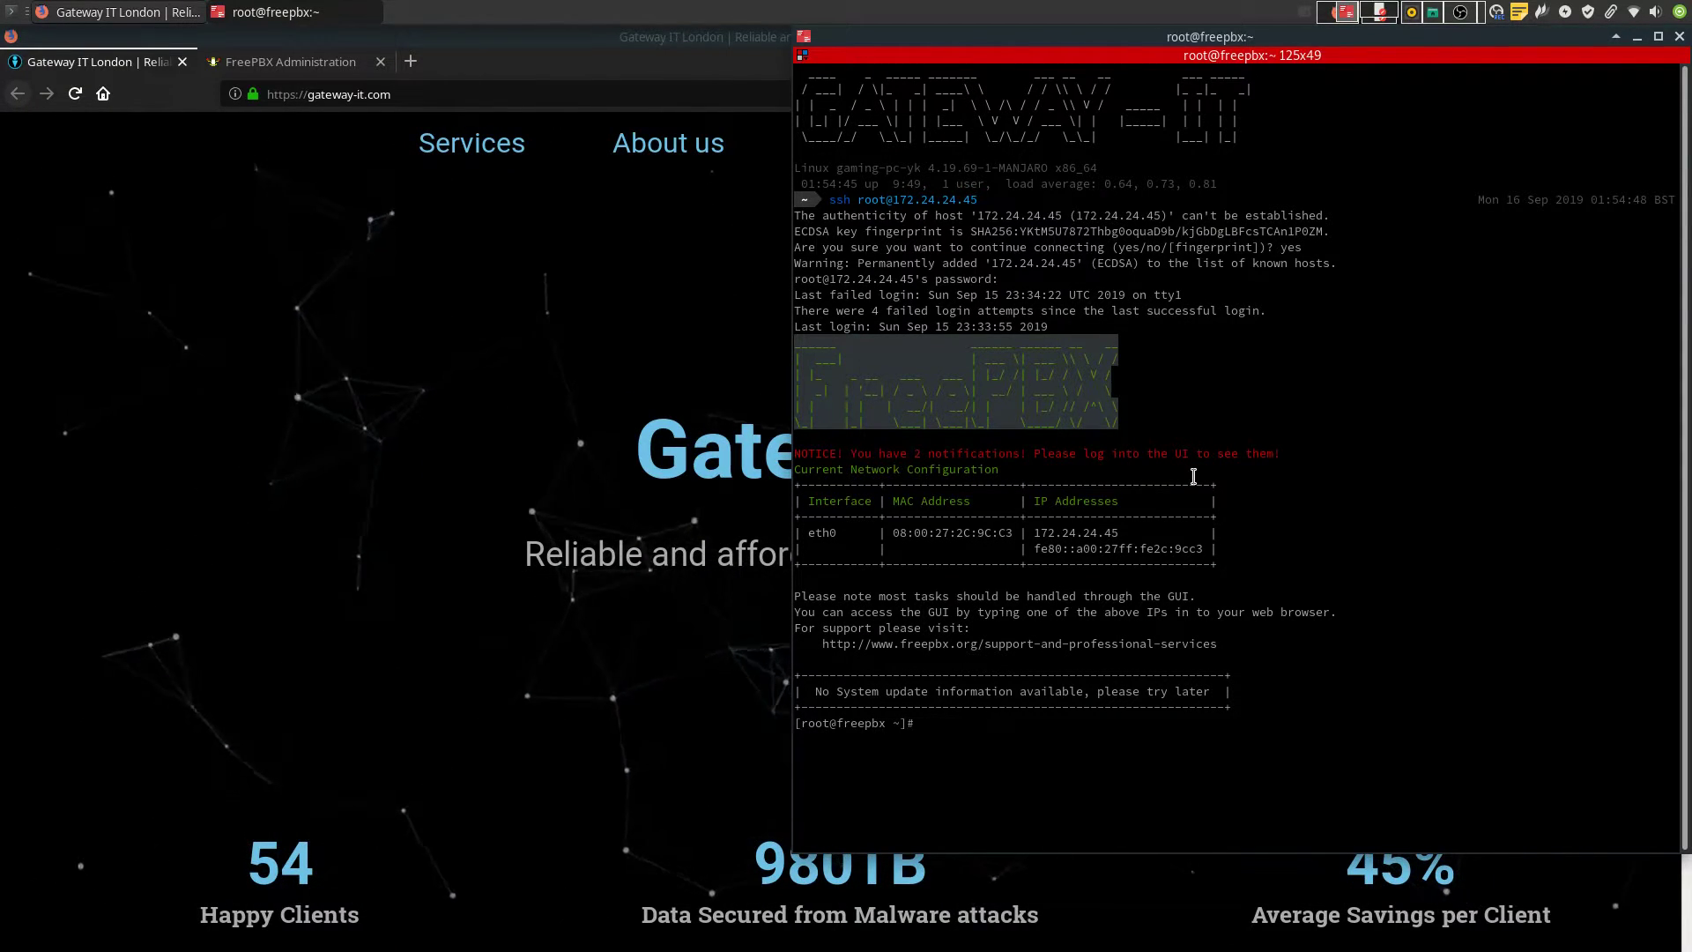
# Enlarge the terminal text two steps and widen the terminal window
pyautogui.press('BackSpace')
pyautogui.press('BackSpace')
pyautogui.hotkey('ctrl', '+')
pyautogui.hotkey('ctrl', '+')
pyautogui.hotkey('ctrl', '+')
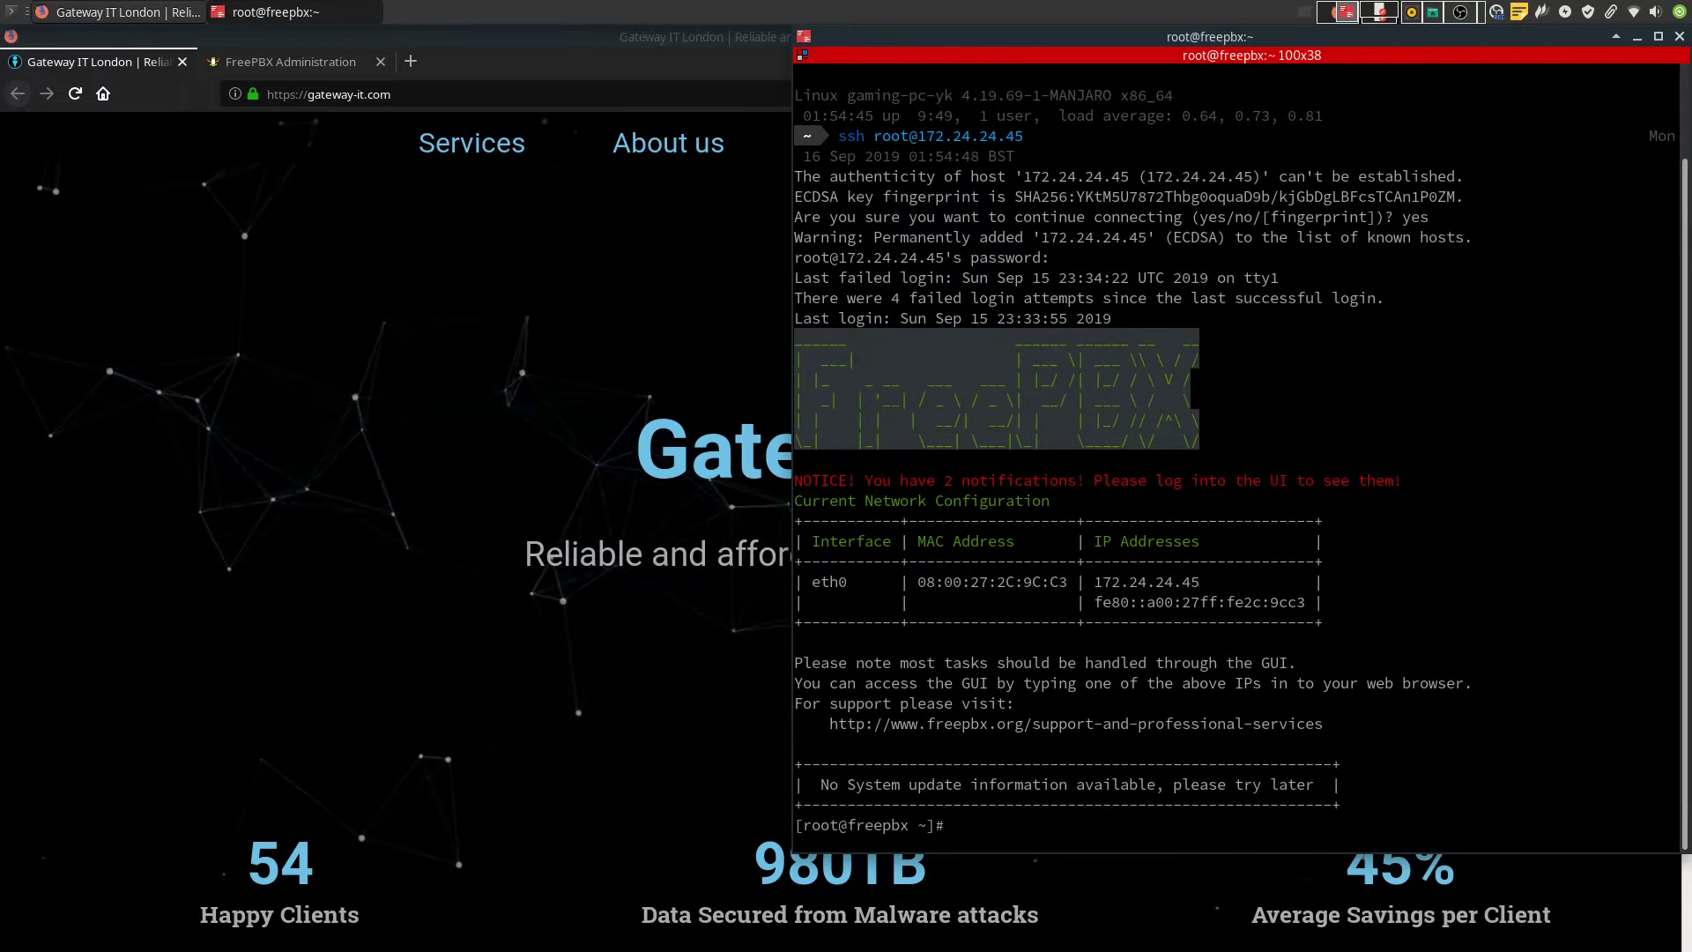
pyautogui.hotkey('ctrl', '+')
pyautogui.hotkey('ctrl', '+')
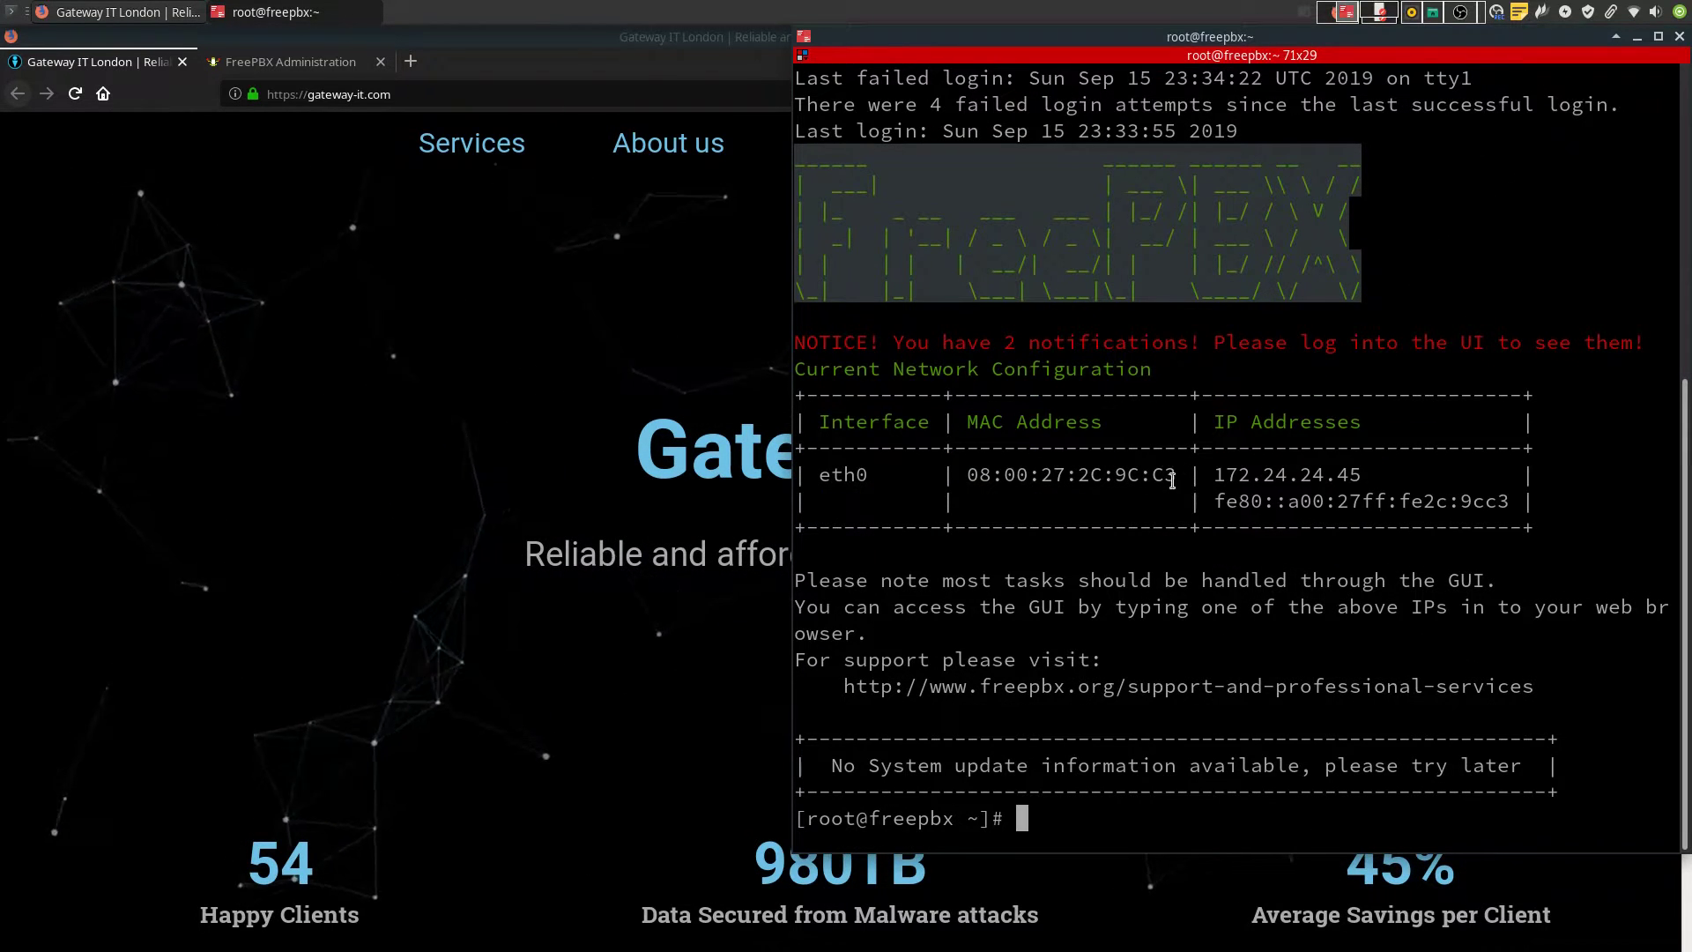
pyautogui.moveTo(793, 490); pyautogui.dragTo(675, 490)
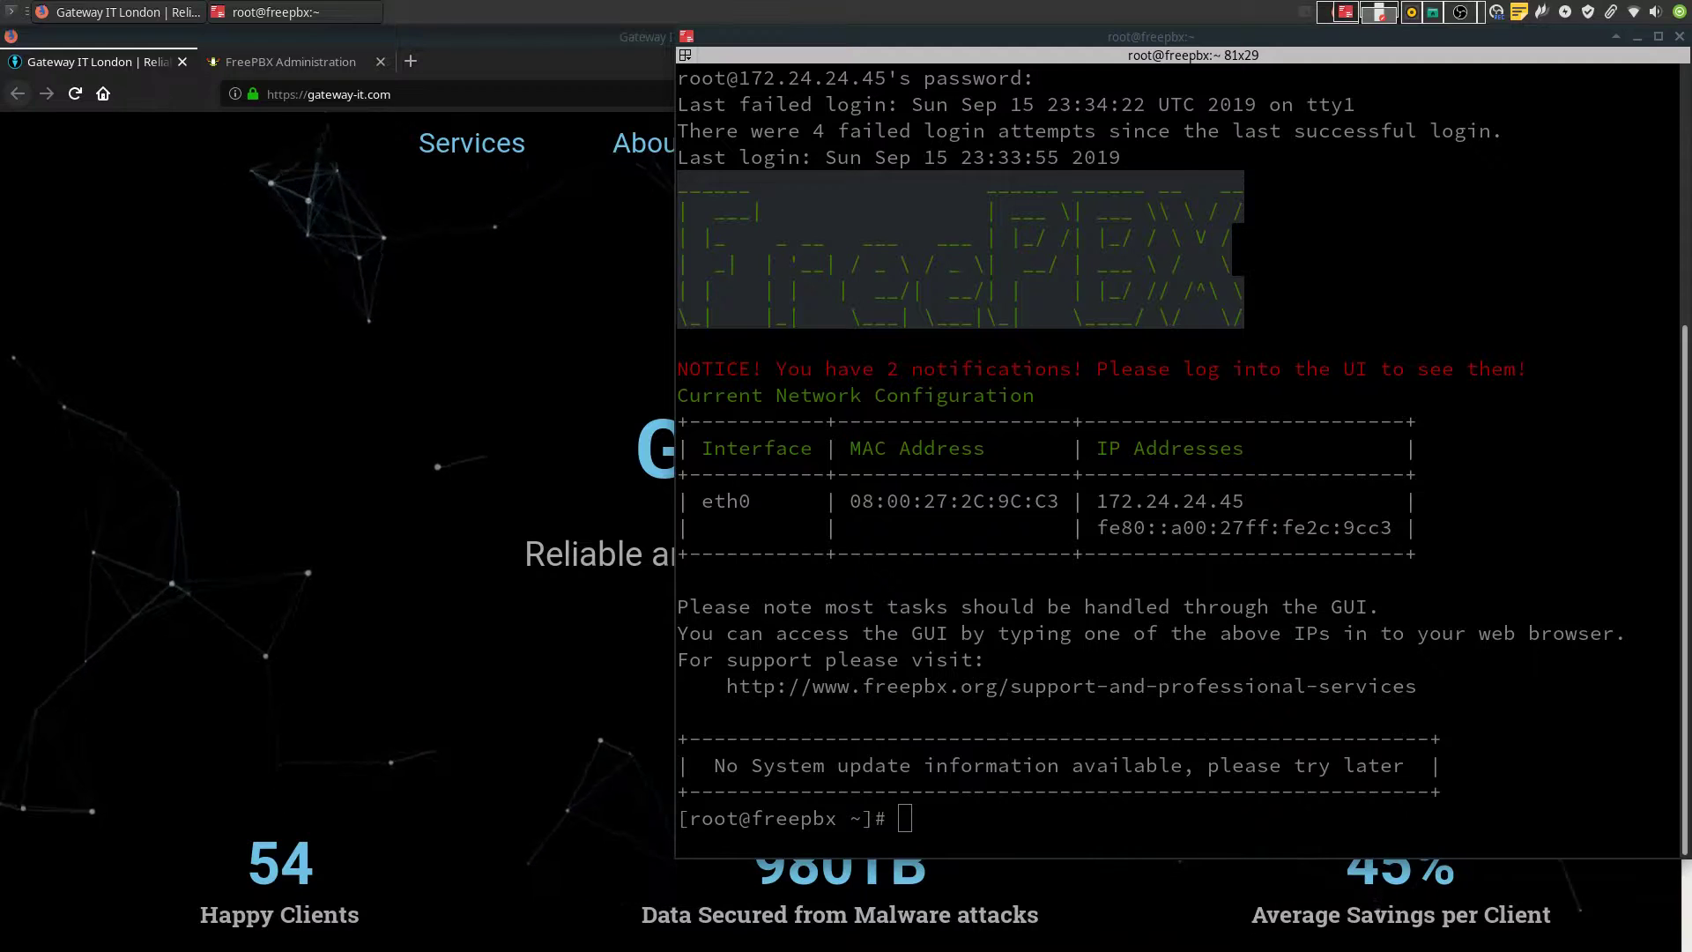
pyautogui.middleClick(1336, 607)
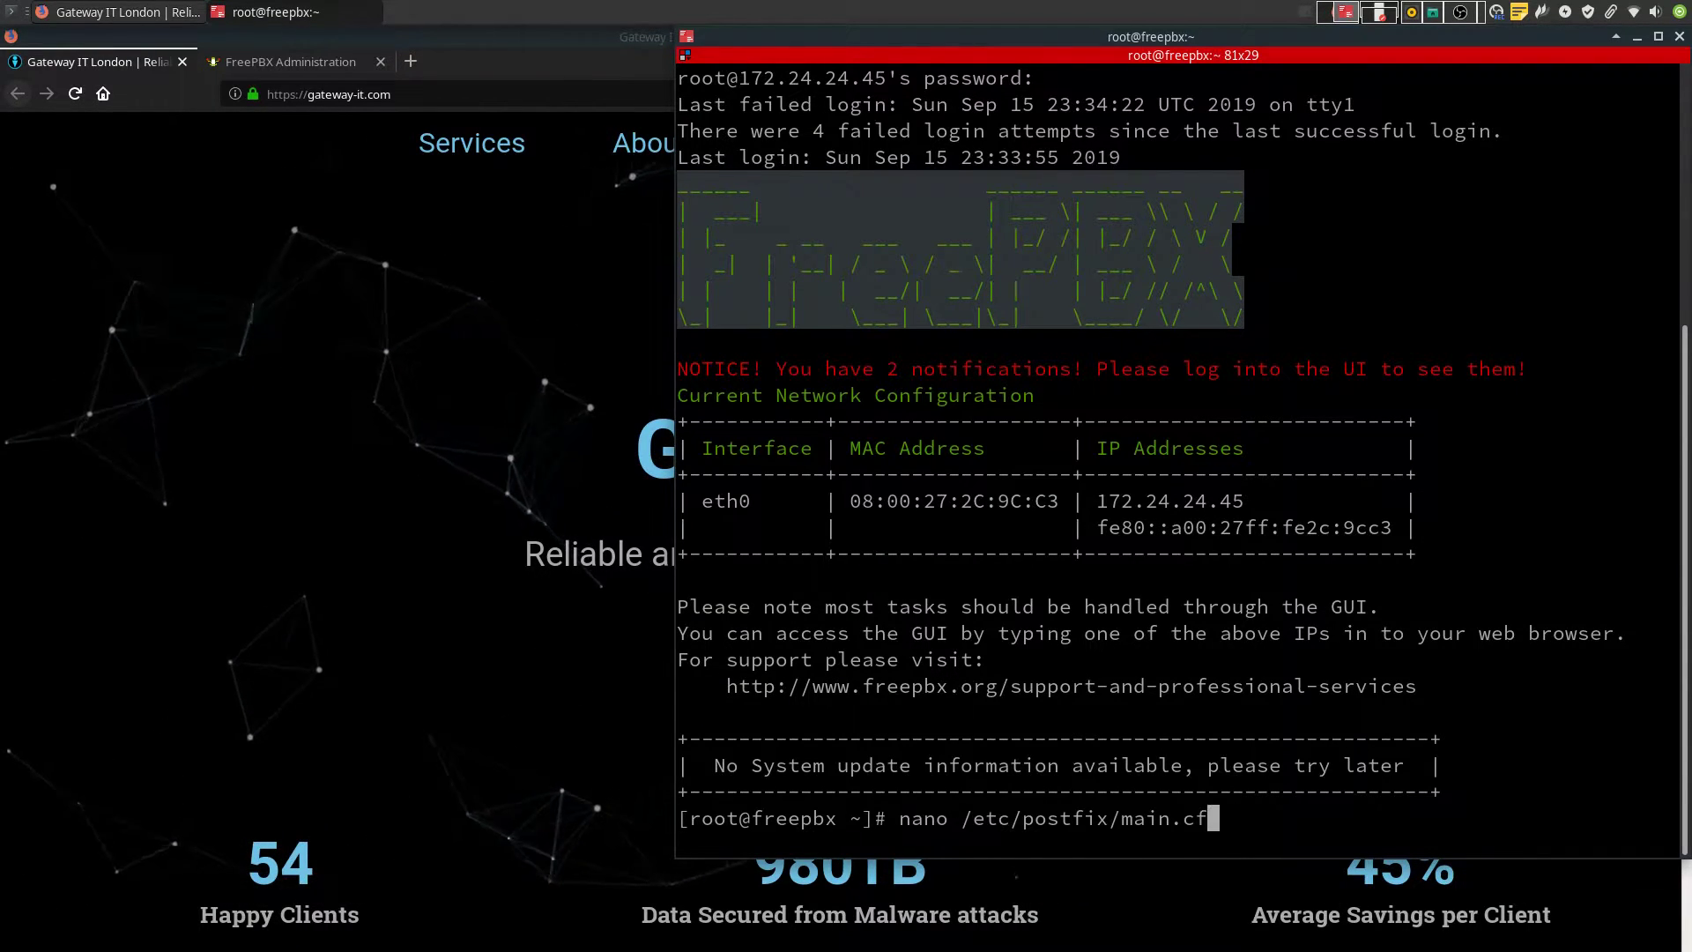
# Append relayhost [mail.gateway-it.com]:587 plus SASL and TLS lines to the end of main.cf and save
pyautogui.press('Return')
pyautogui.hotkey('ctrl', 'v')
pyautogui.hotkey('ctrl', 'v')
pyautogui.hotkey('ctrl', 'v')
pyautogui.hotkey('ctrl', 'v')
pyautogui.hotkey('ctrl', 'v')
pyautogui.hotkey('ctrl', 'v')
pyautogui.hotkey('ctrl', 'v')
pyautogui.hotkey('ctrl', 'v')
pyautogui.hotkey('ctrl', 'v')
pyautogui.hotkey('ctrl', 'v')
pyautogui.hotkey('ctrl', 'v')
pyautogui.hotkey('ctrl', 'v')
pyautogui.hotkey('ctrl', 'v')
pyautogui.hotkey('ctrl', 'v')
pyautogui.hotkey('ctrl', 'v')
pyautogui.hotkey('ctrl', 'v')
pyautogui.hotkey('ctrl', 'v')
pyautogui.hotkey('ctrl', 'v')
pyautogui.hotkey('ctrl', 'v')
pyautogui.hotkey('ctrl', 'v')
pyautogui.hotkey('ctrl', 'v')
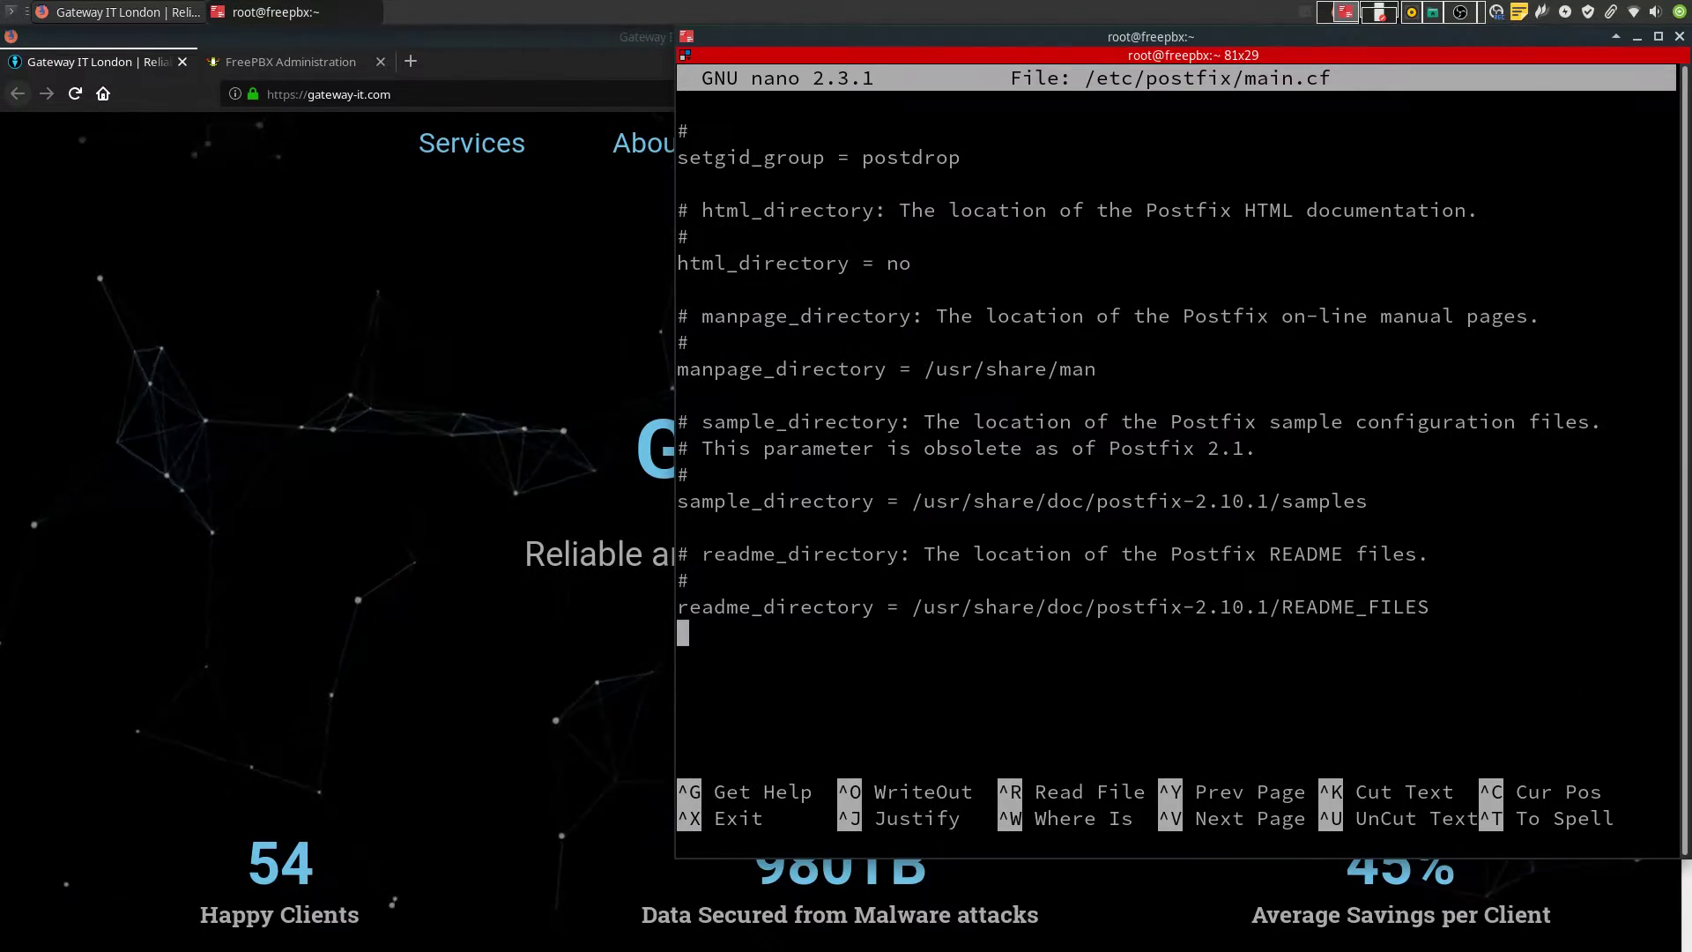
pyautogui.hotkey('ctrl', 'v')
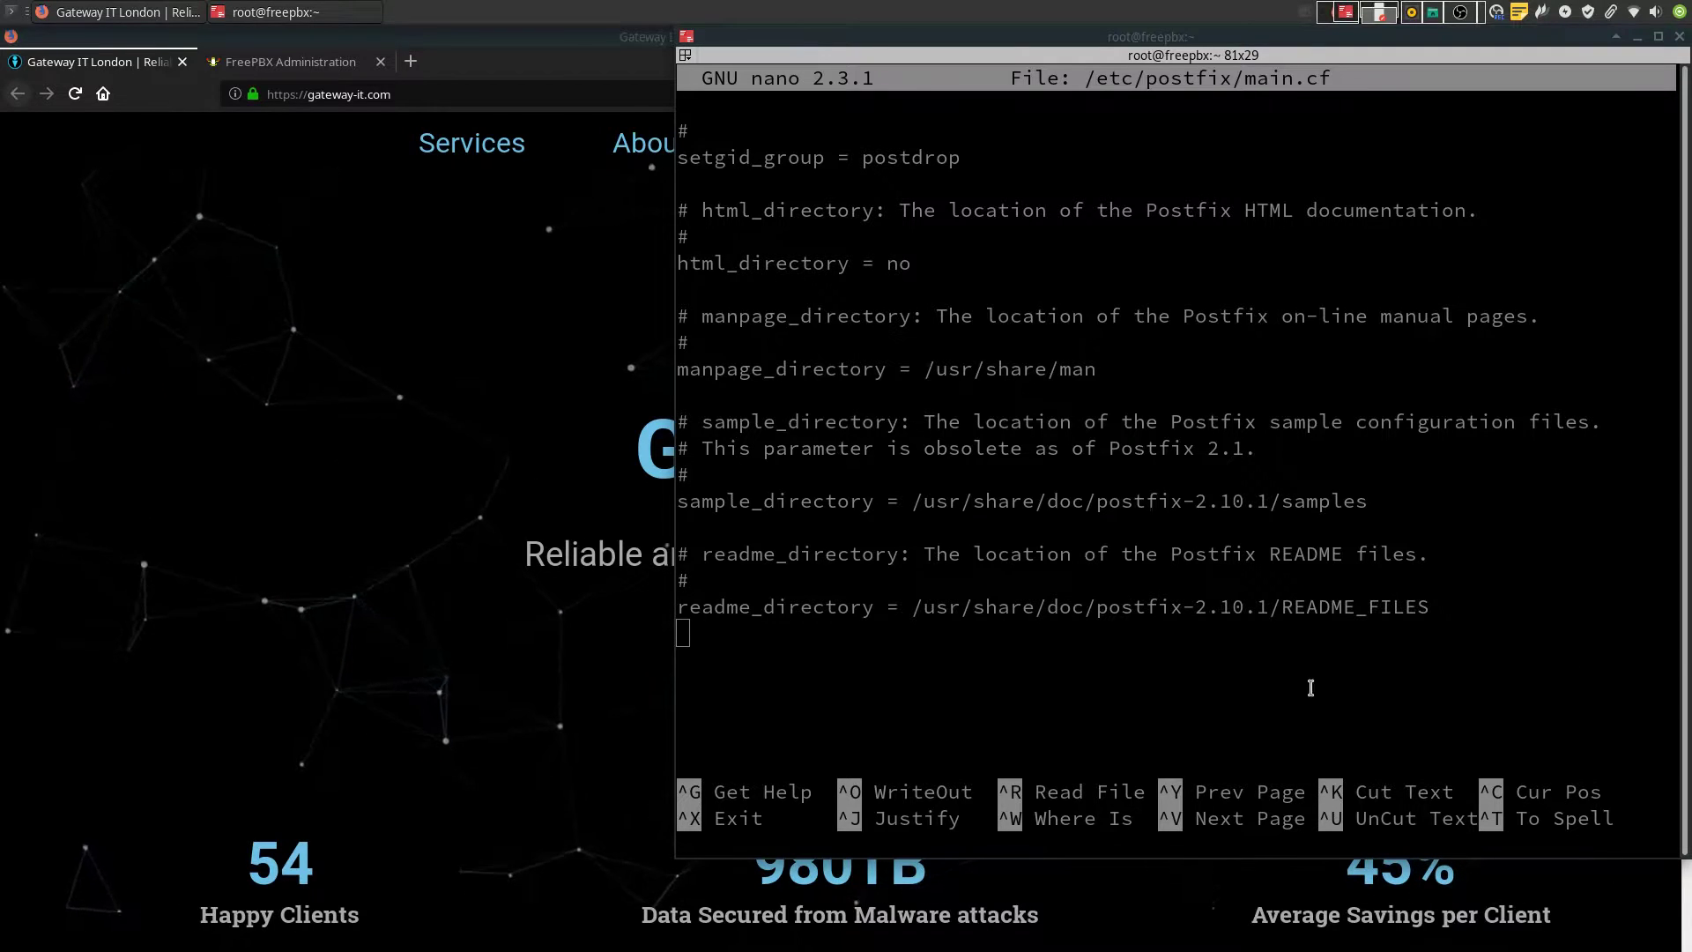
pyautogui.middleClick(883, 688)
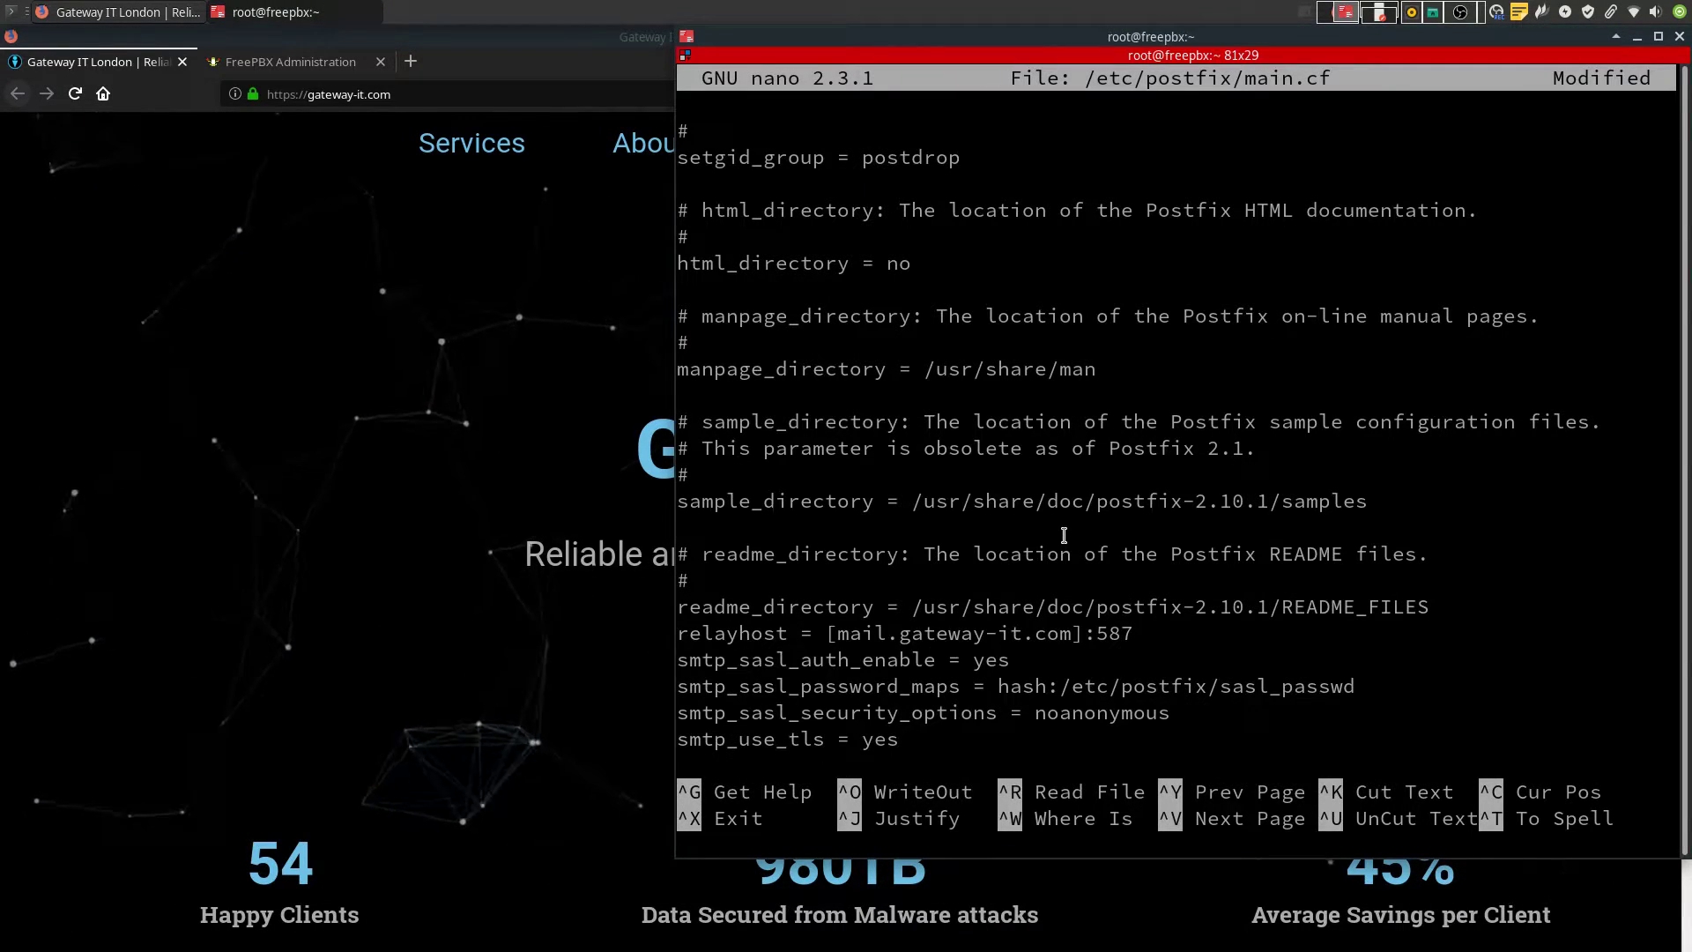
pyautogui.hotkey('ctrl', 'c')
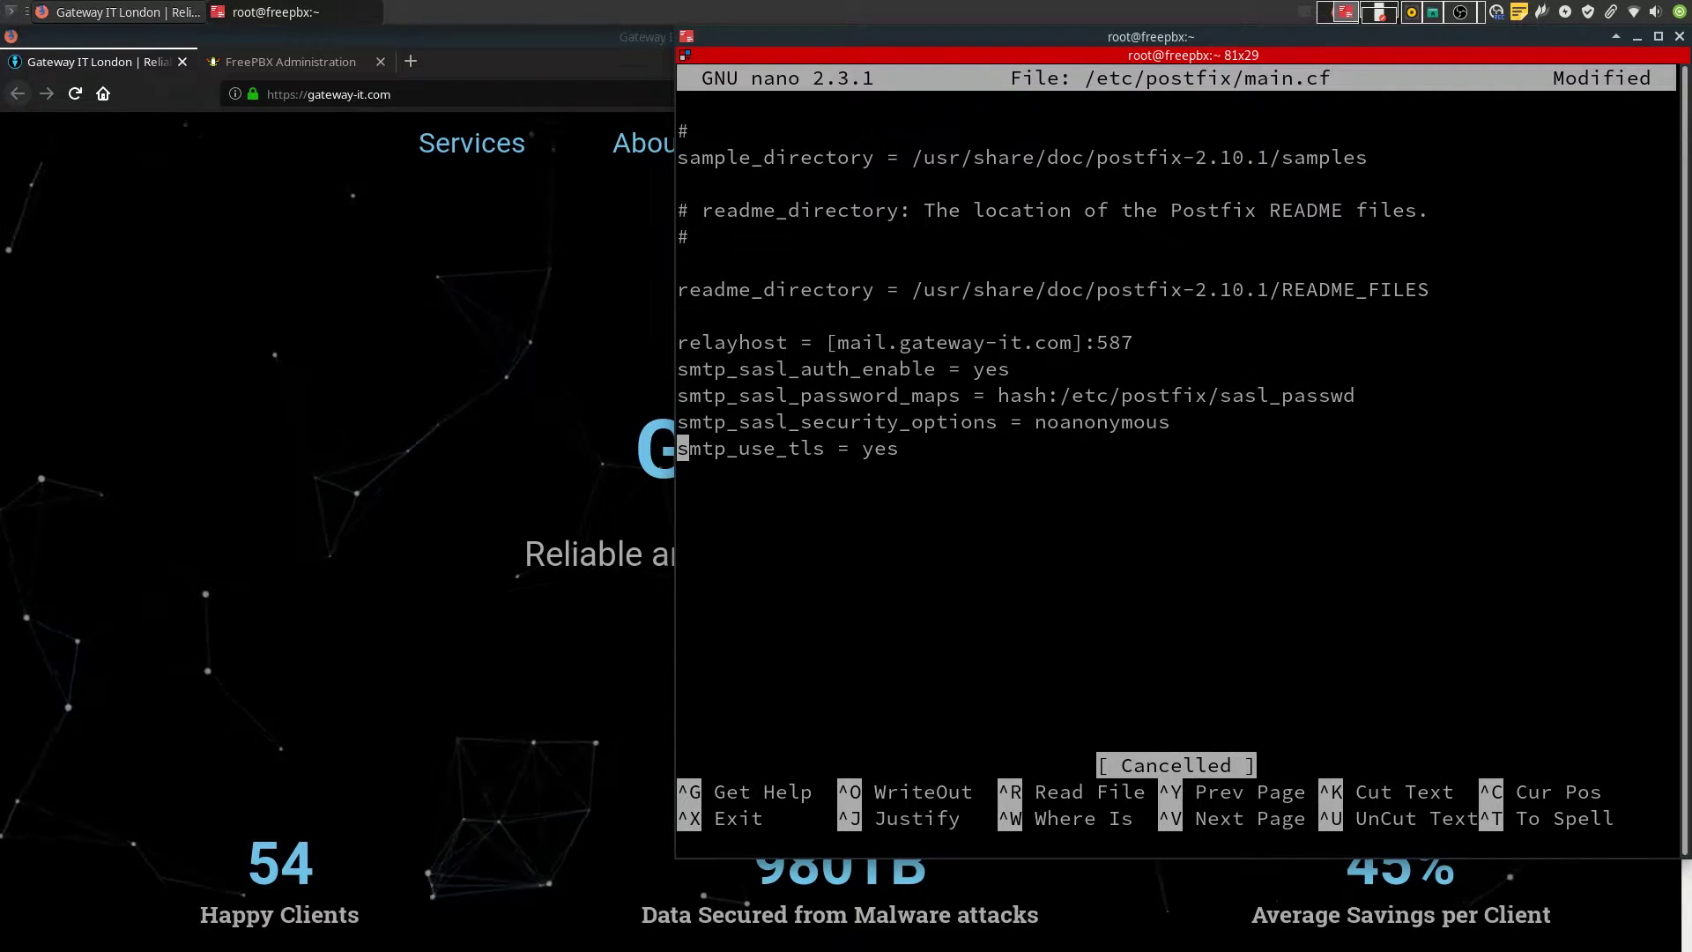
pyautogui.hotkey('ctrl', 'x')
pyautogui.press('y')
pyautogui.press('Return')
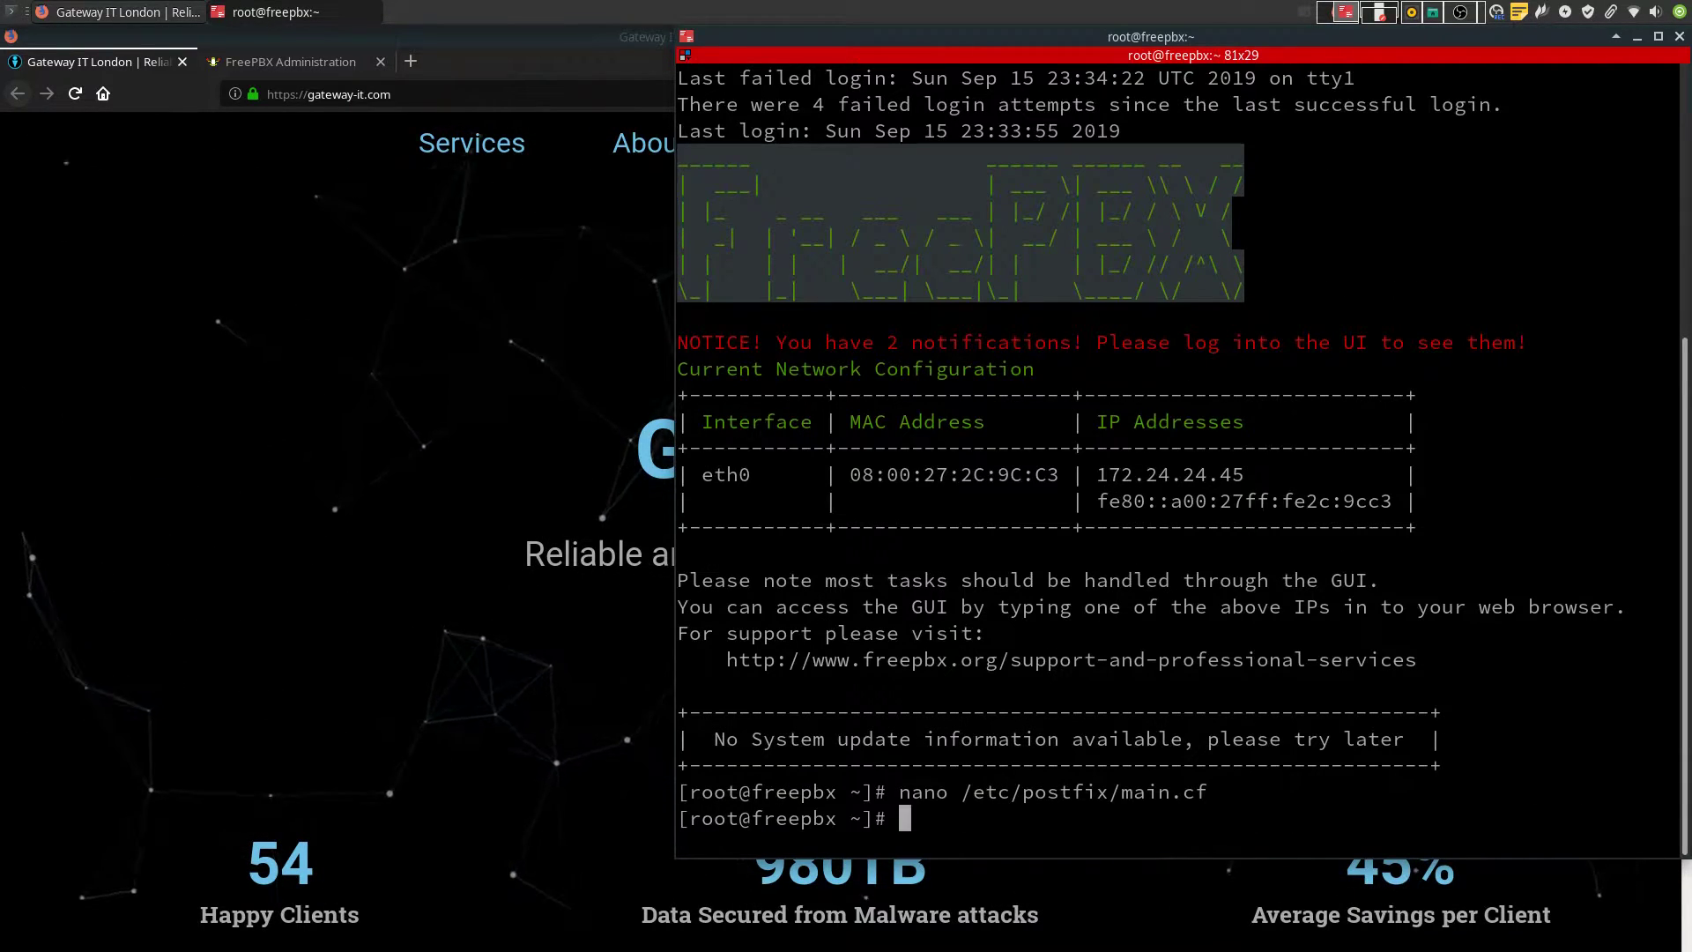
# Create /etc/postfix/sasl_passwd with the credentials line, replacing smtp.gmail.com with mail.gateway-it.com
pyautogui.click(1296, 586)
pyautogui.hotkey('ctrl', 'shift', 'v')
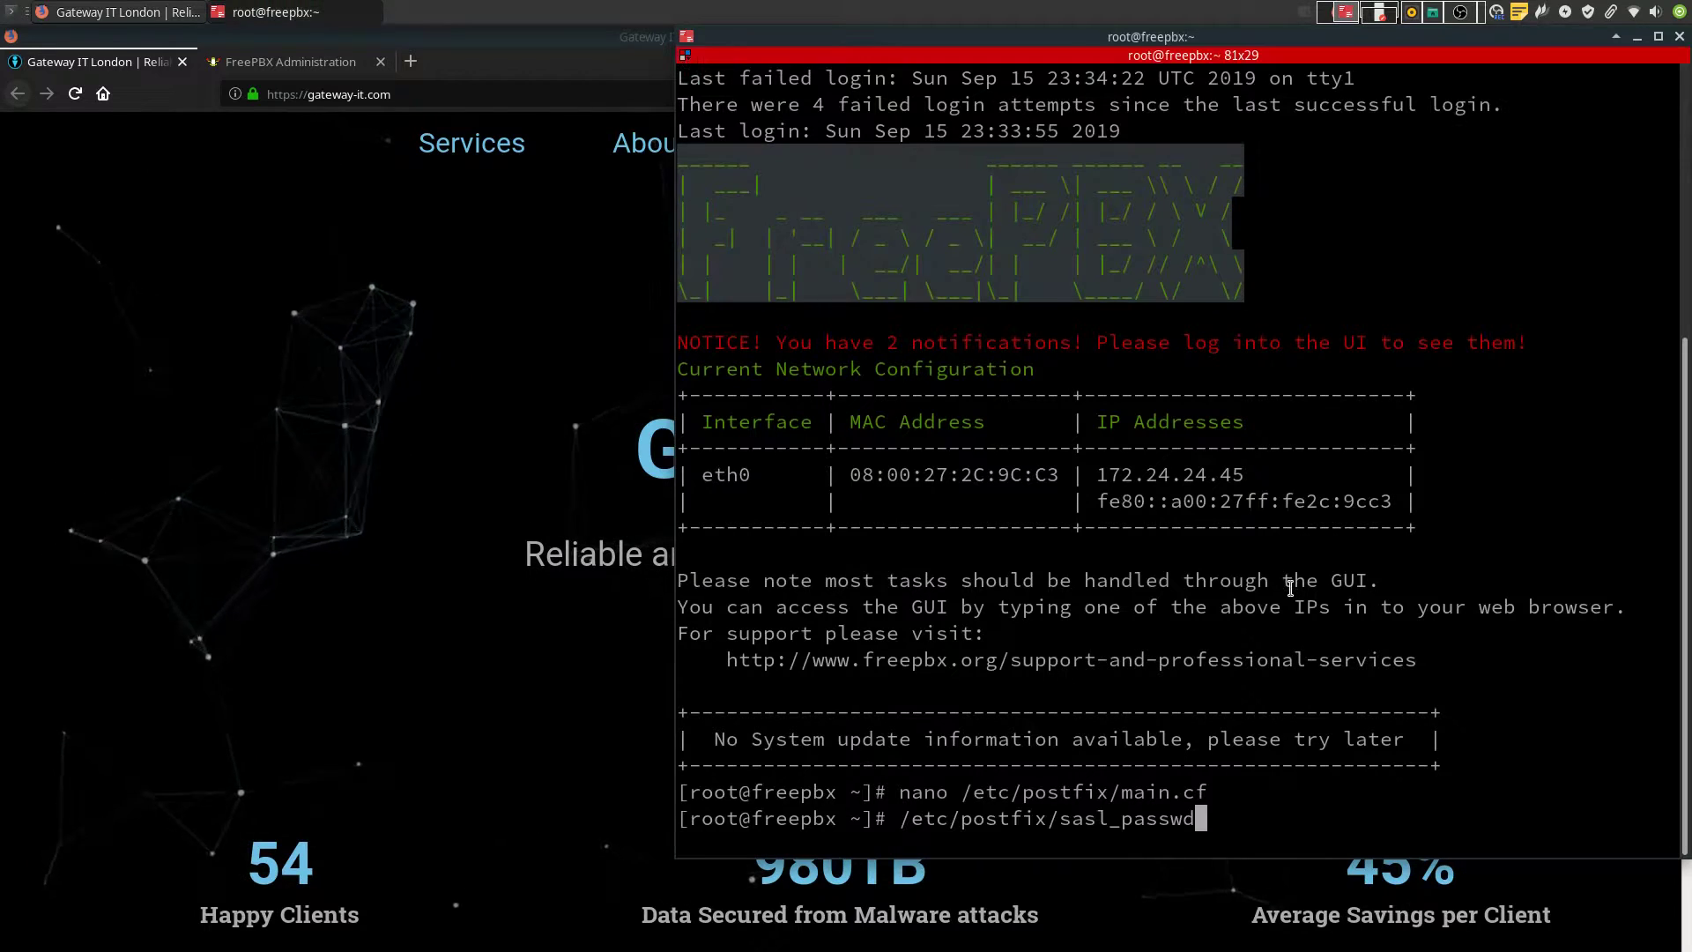
pyautogui.write('nano')
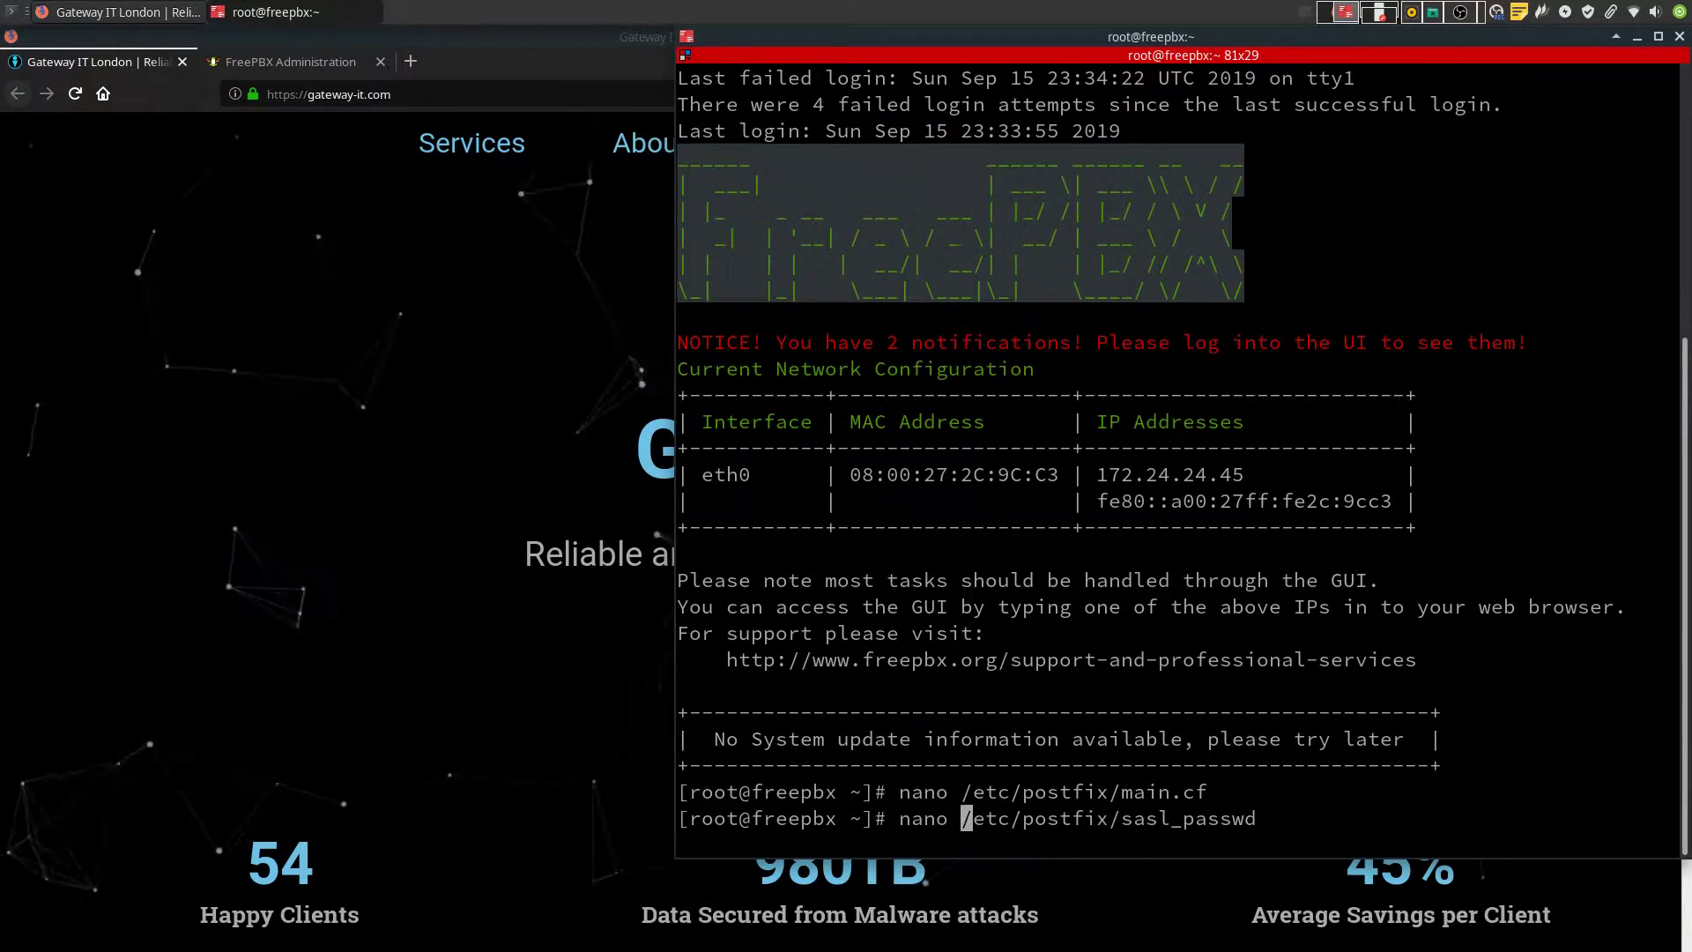
pyautogui.press('Return')
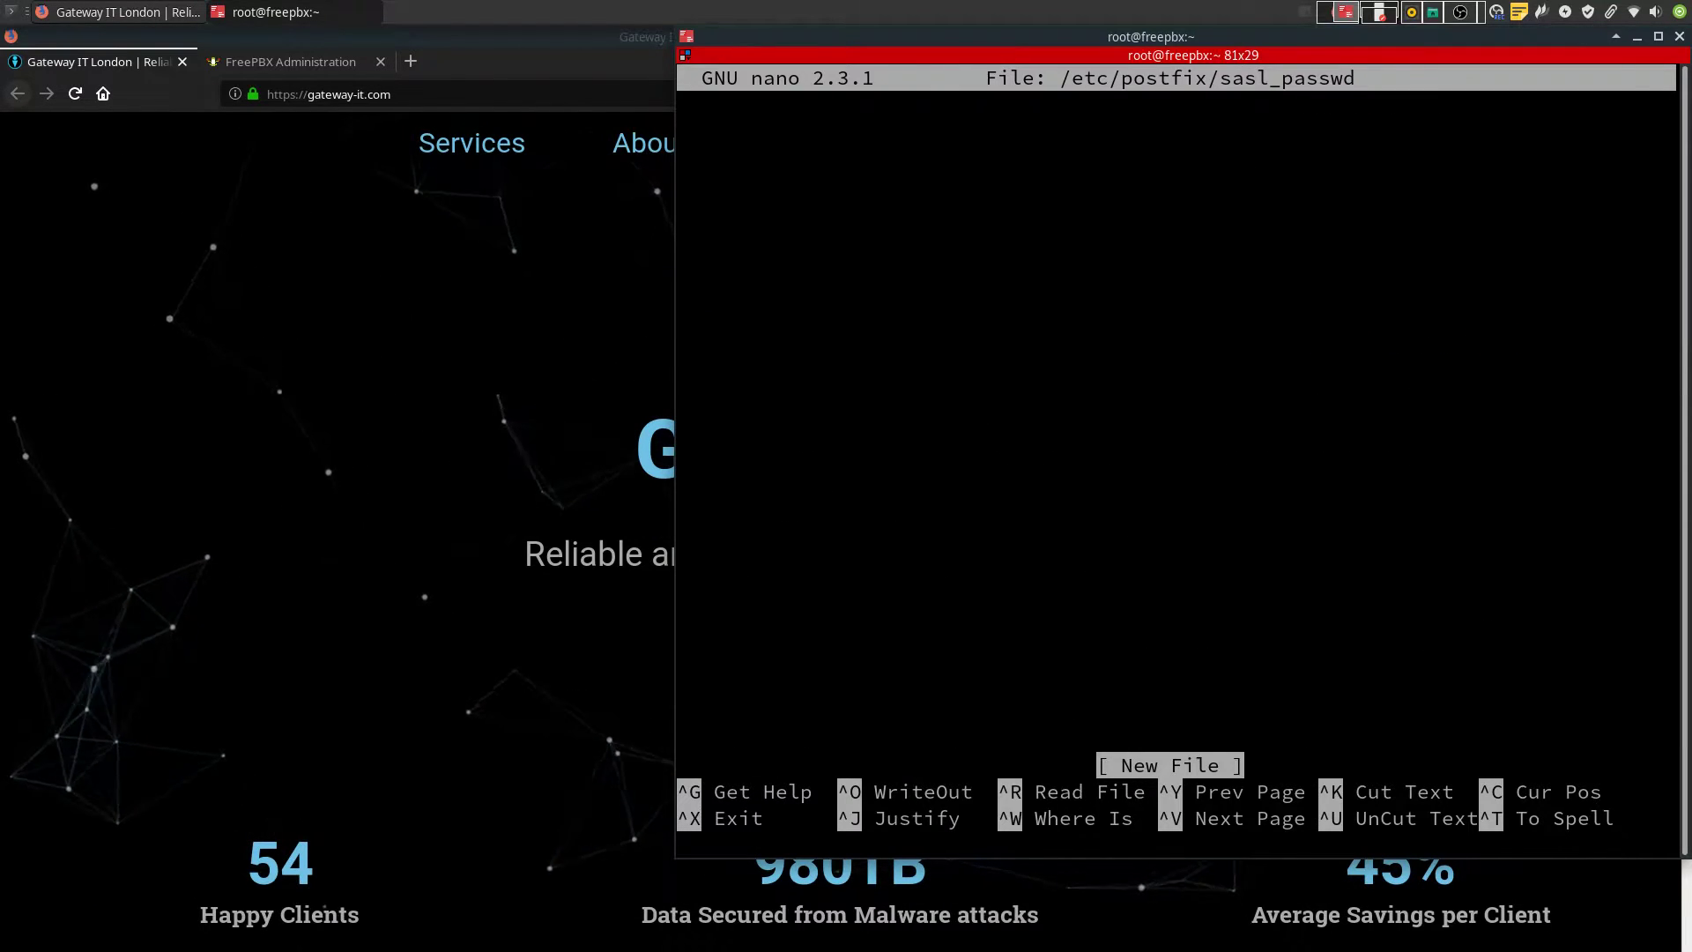
pyautogui.click(1208, 488)
pyautogui.hotkey('ctrl', 'shift', 'v')
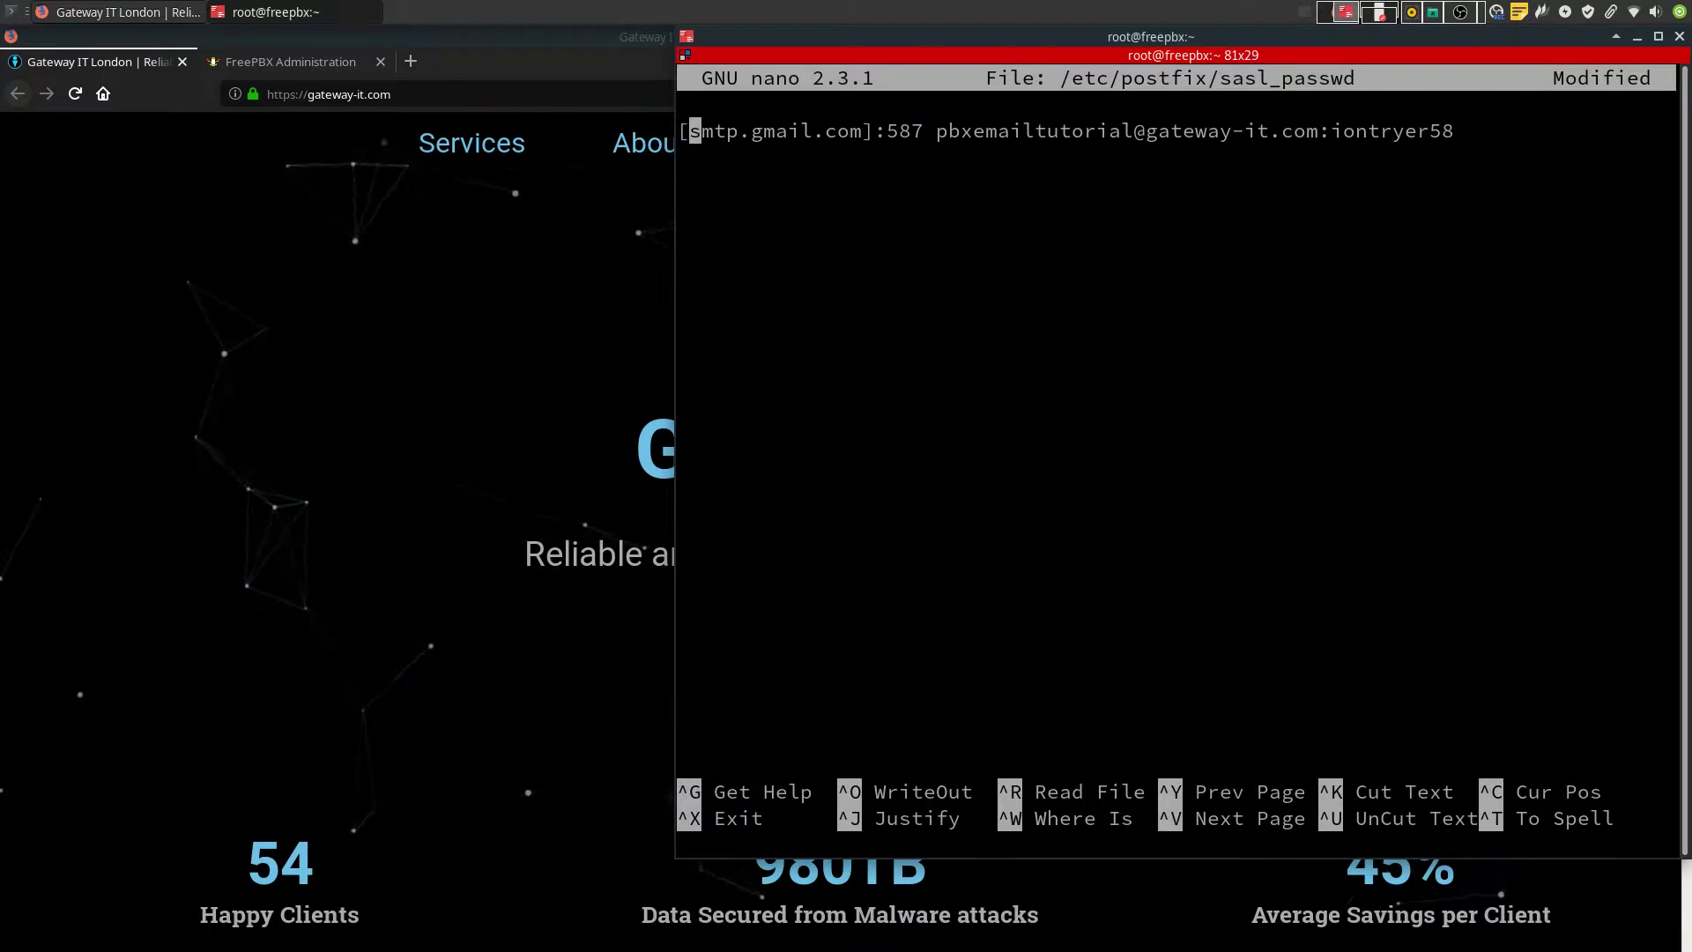
pyautogui.press('Delete')
pyautogui.press('Delete')
pyautogui.press('Delete')
pyautogui.press('Delete')
pyautogui.press('Delete')
pyautogui.press('Delete')
pyautogui.press('Delete')
pyautogui.press('Delete')
pyautogui.press('Delete')
pyautogui.press('Delete')
pyautogui.press('Delete')
pyautogui.press('Delete')
pyautogui.press('Delete')
pyautogui.press('Delete')
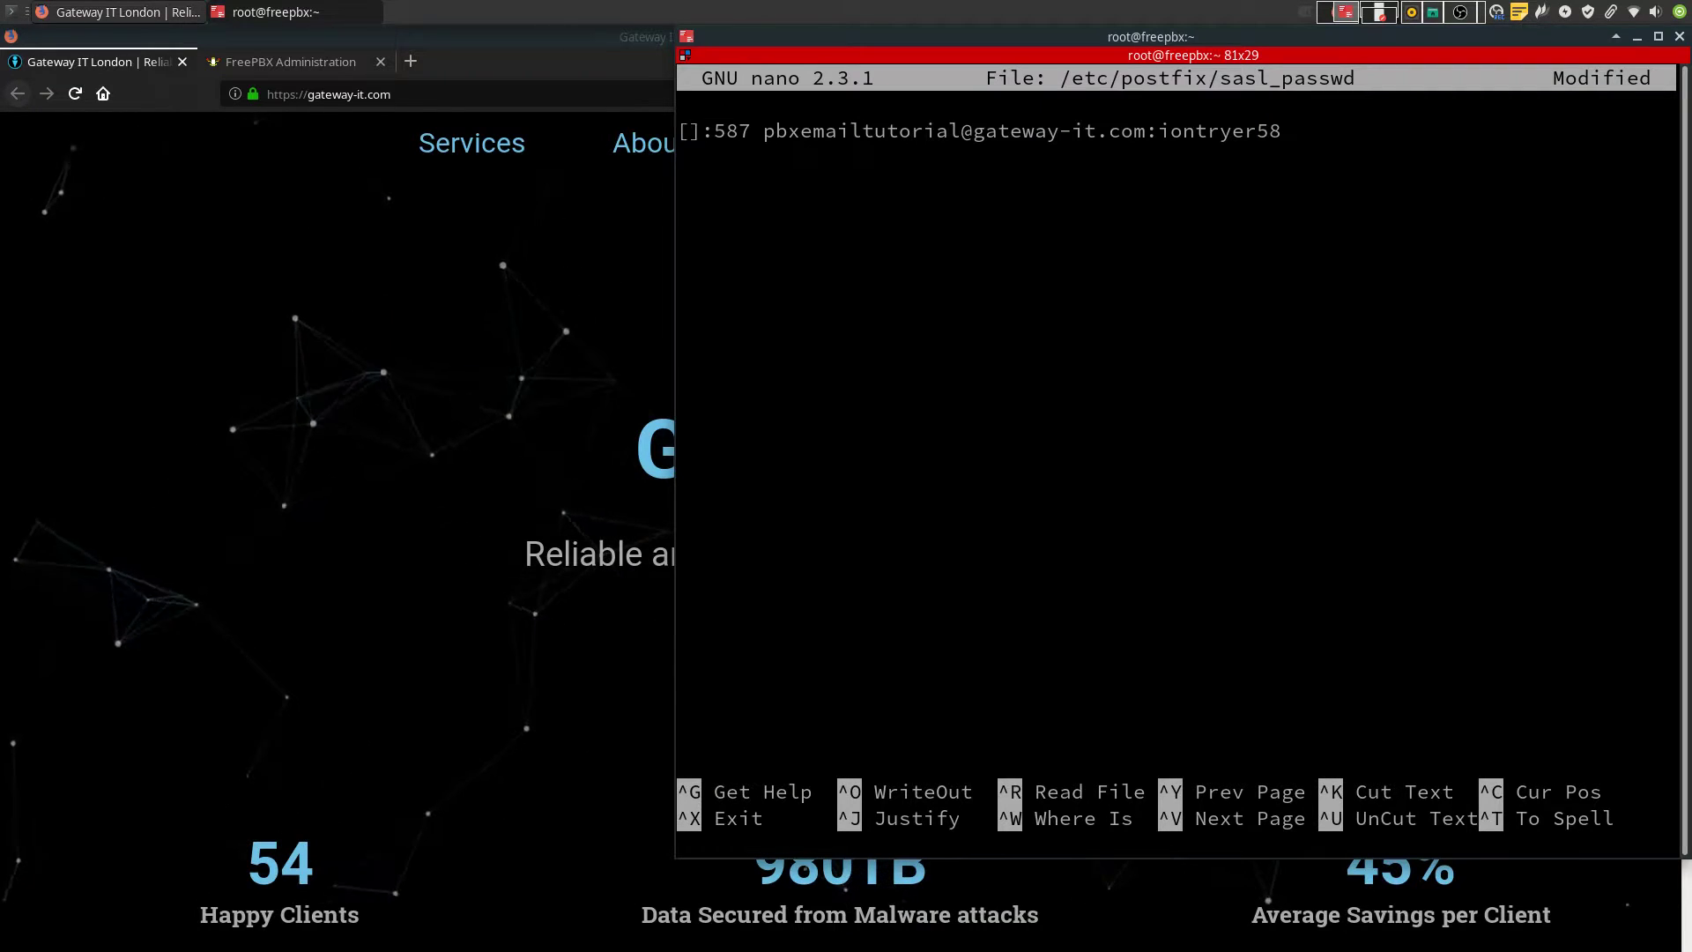
pyautogui.write('mail.gateway')
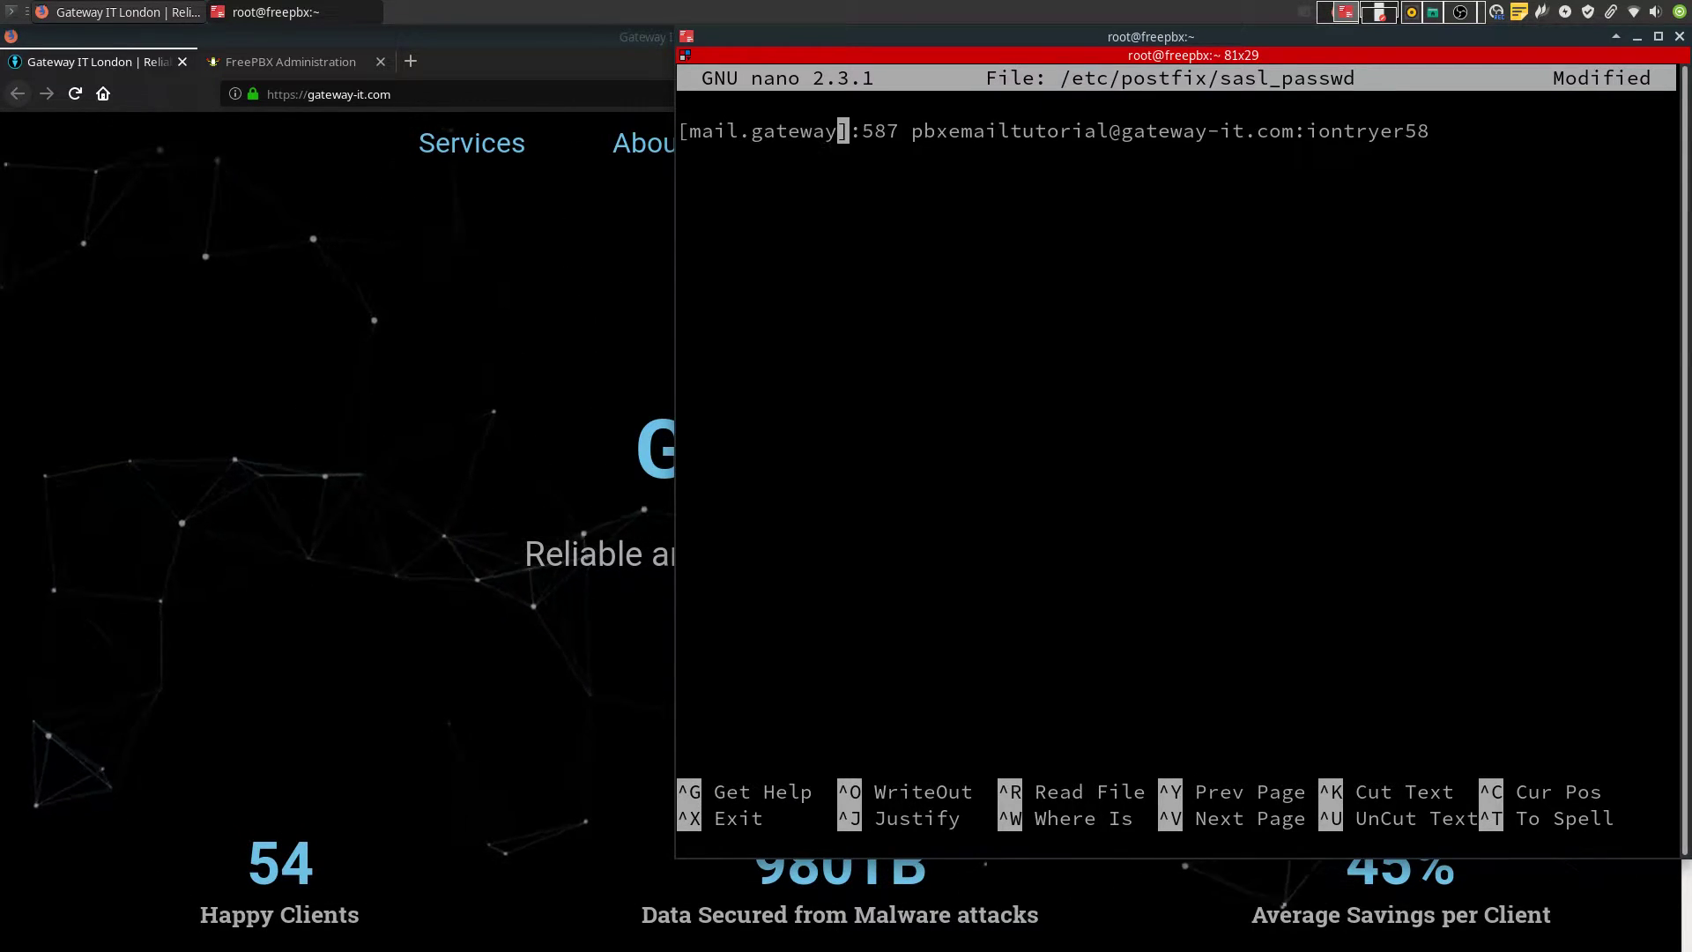
pyautogui.write('-it.com')
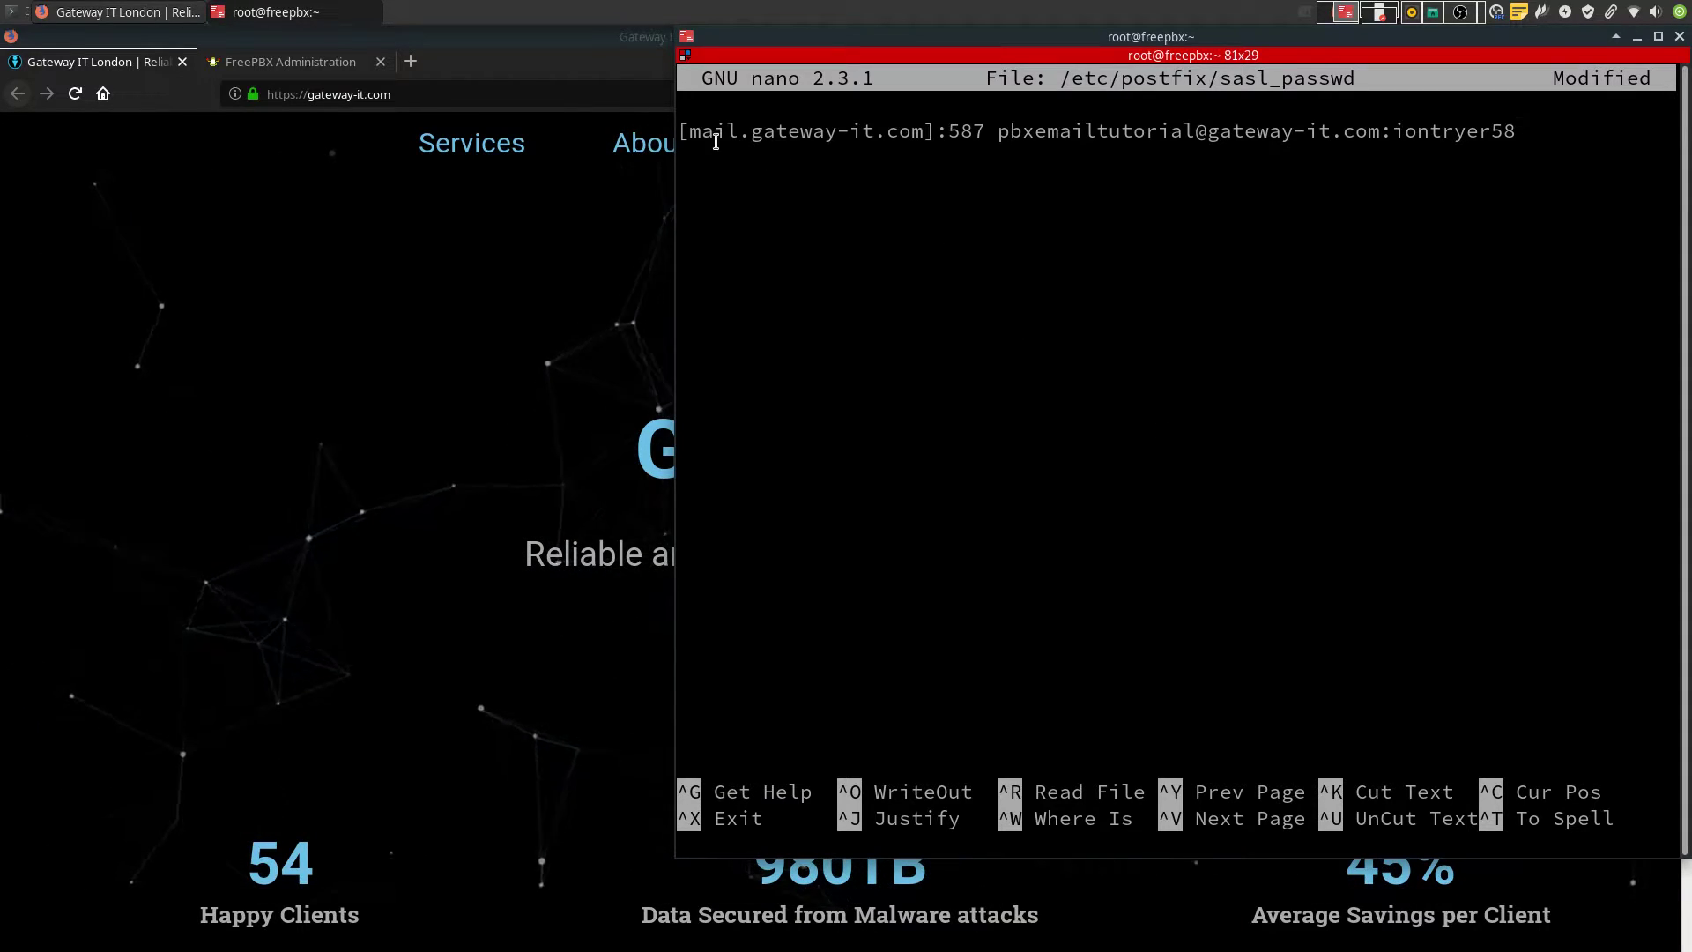
# Review the relay host, login domain and password in the line, then save sasl_passwd
pyautogui.moveTo(692, 131); pyautogui.dragTo(920, 134)
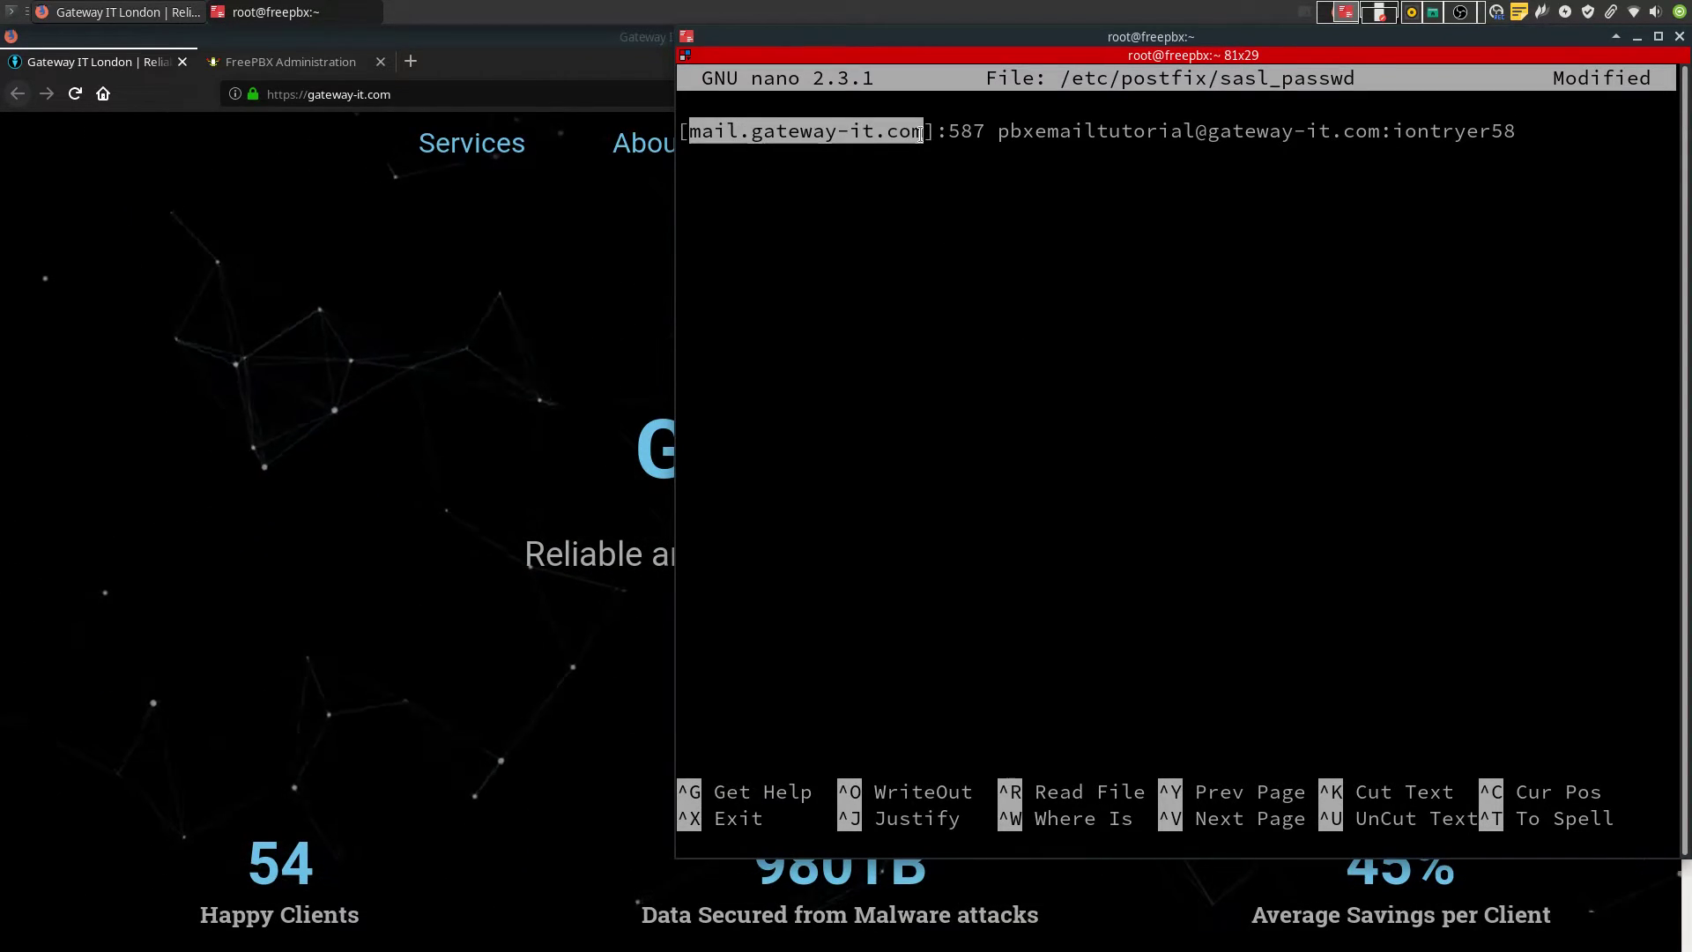
pyautogui.click(934, 165)
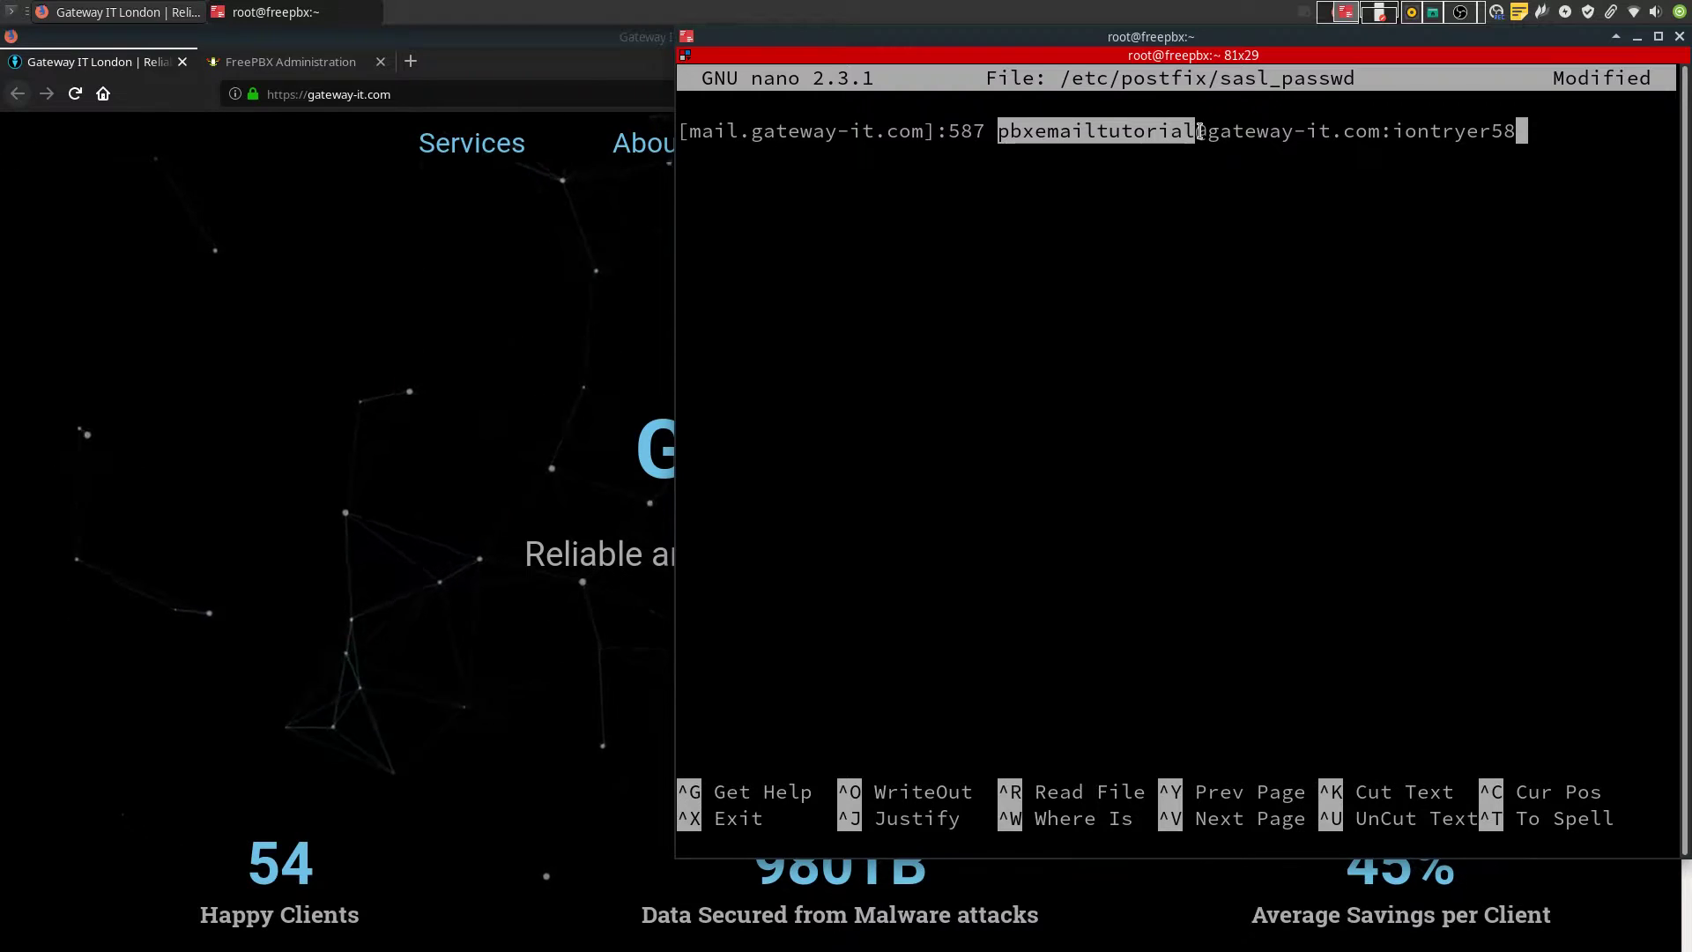
pyautogui.click(1196, 159)
pyautogui.moveTo(1195, 131); pyautogui.dragTo(1341, 131)
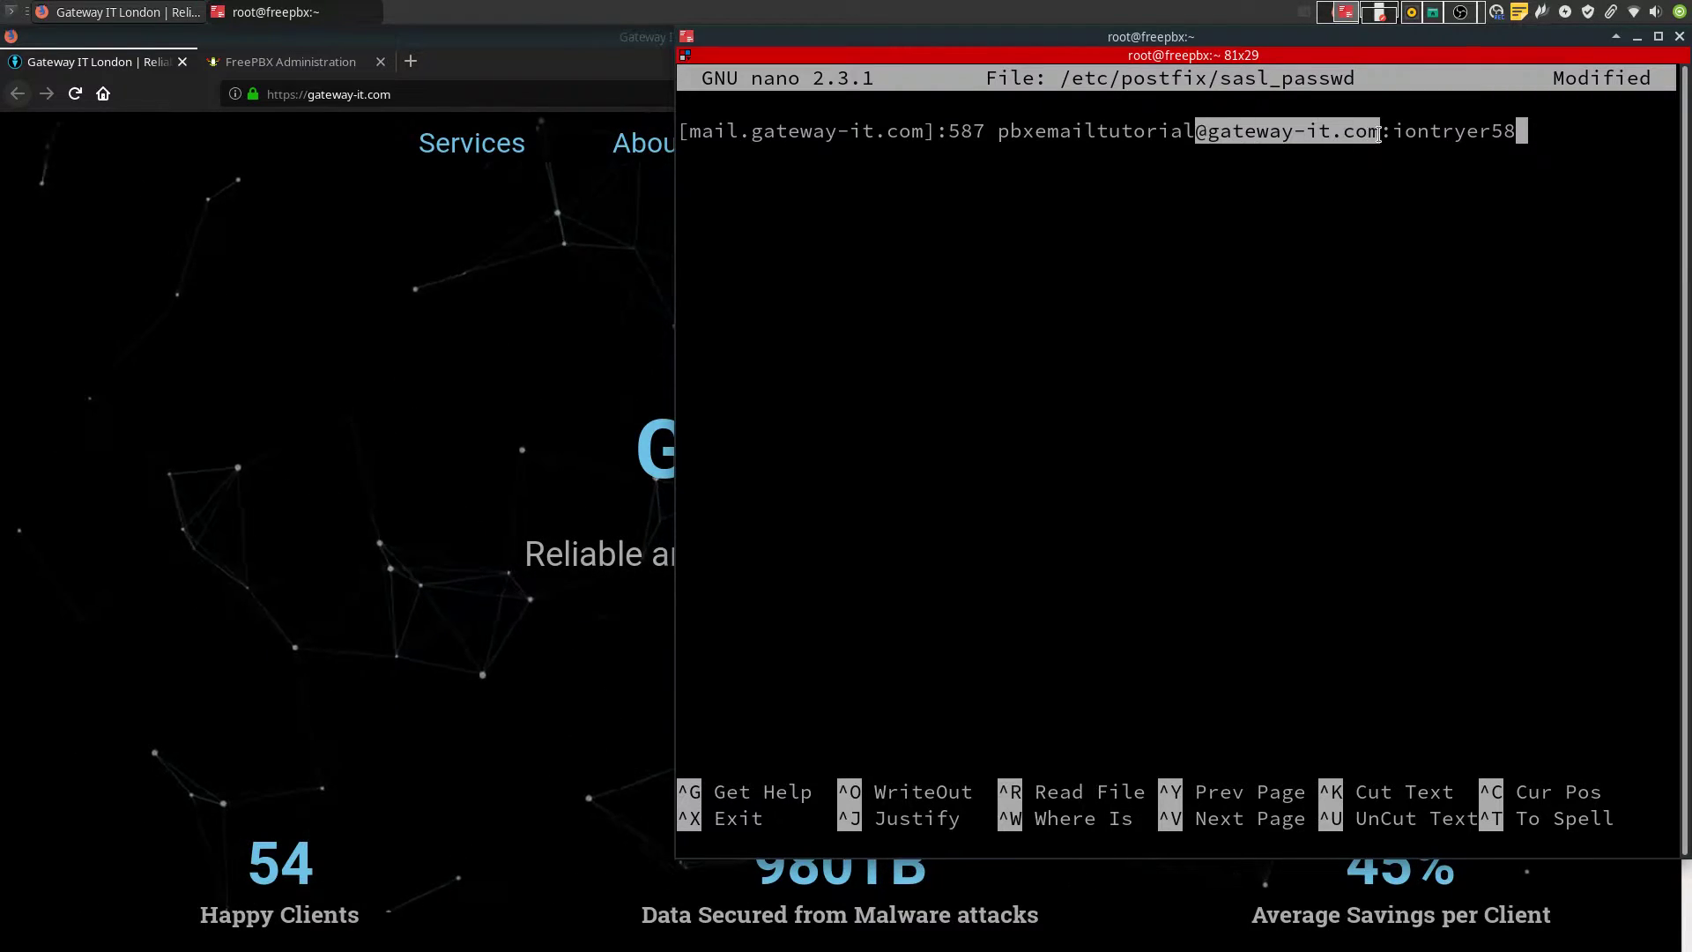
pyautogui.click(1433, 163)
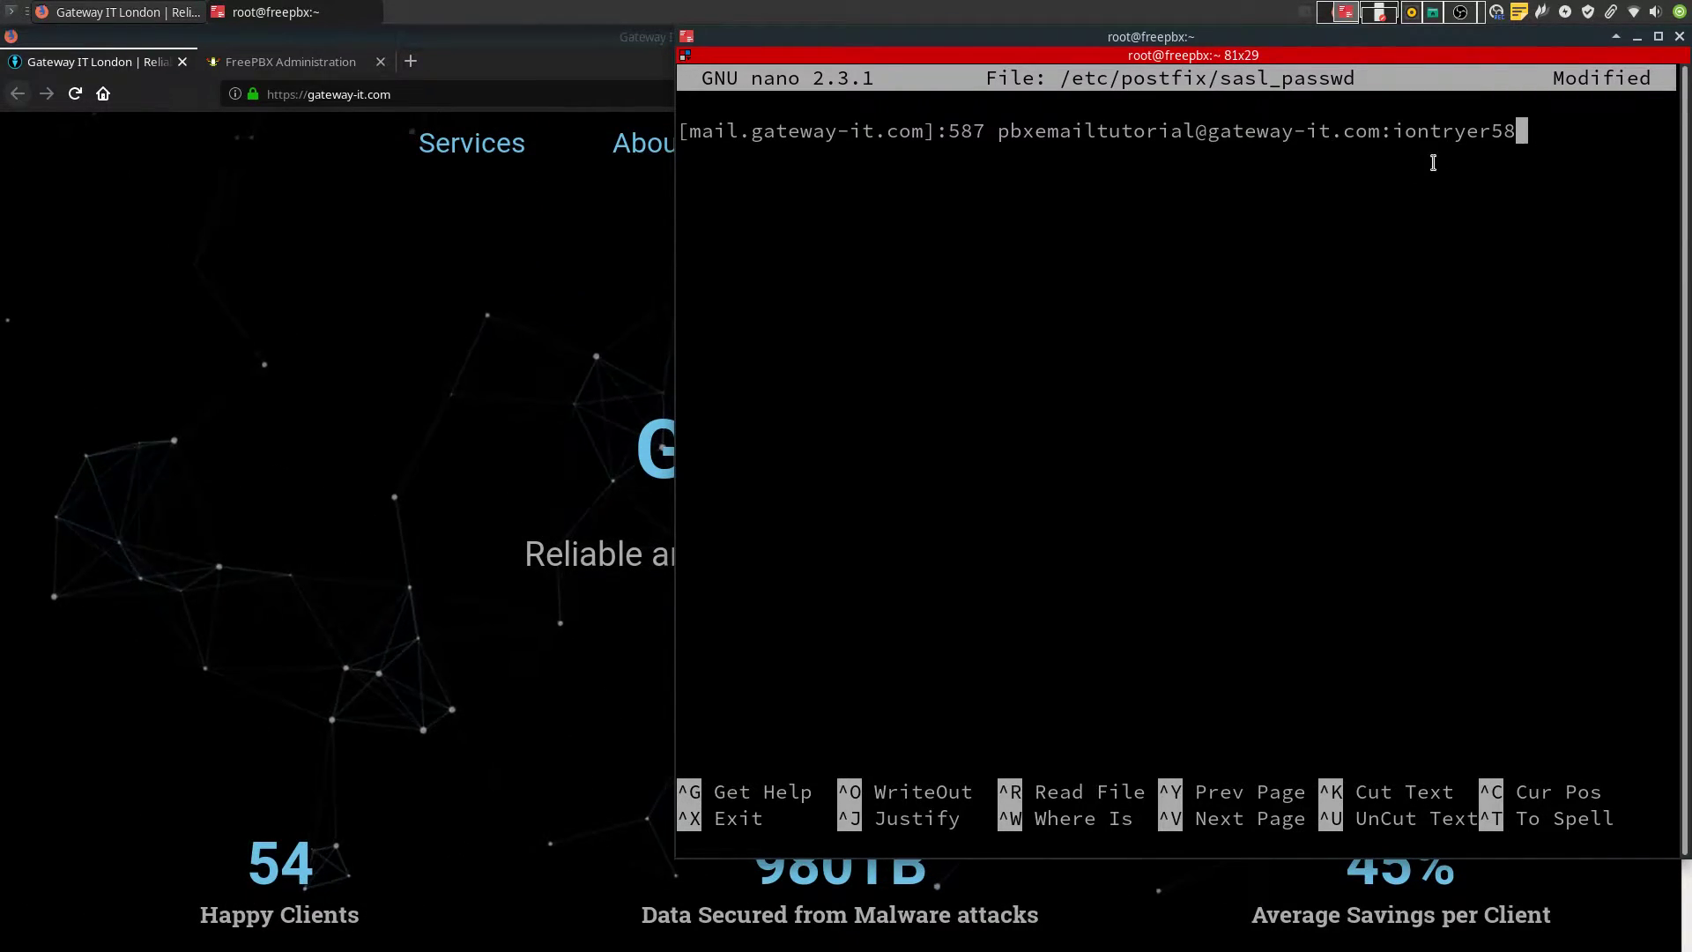
pyautogui.moveTo(1522, 132); pyautogui.dragTo(1393, 132)
pyautogui.click(1517, 132)
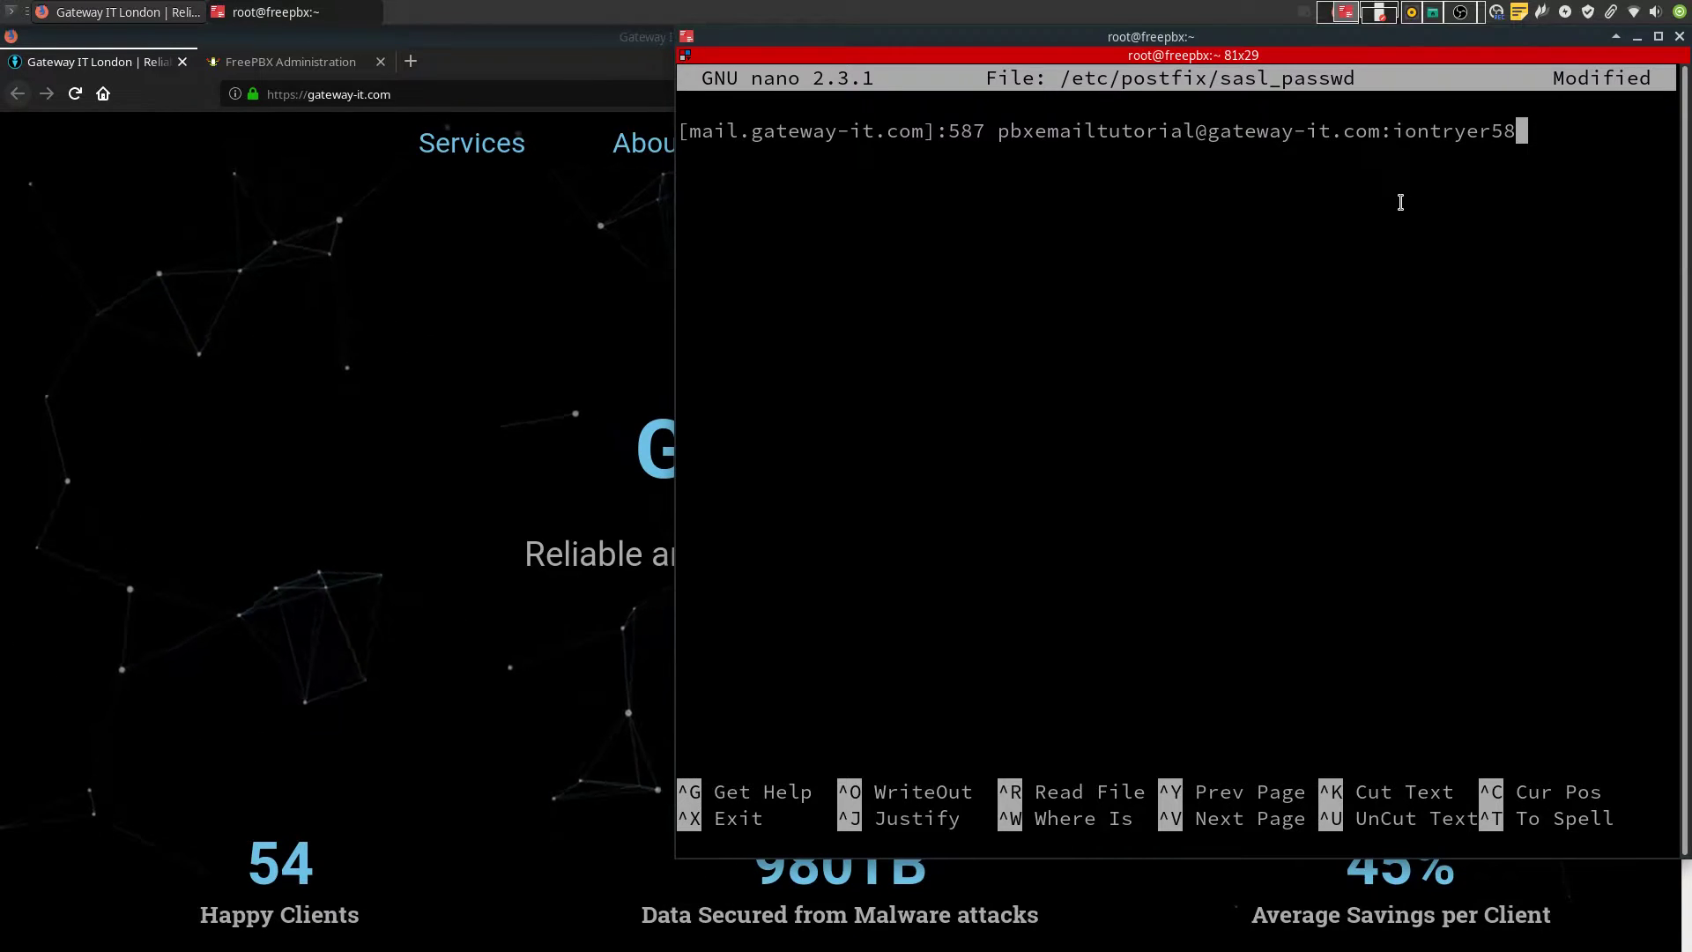
pyautogui.hotkey('ctrl', 'x')
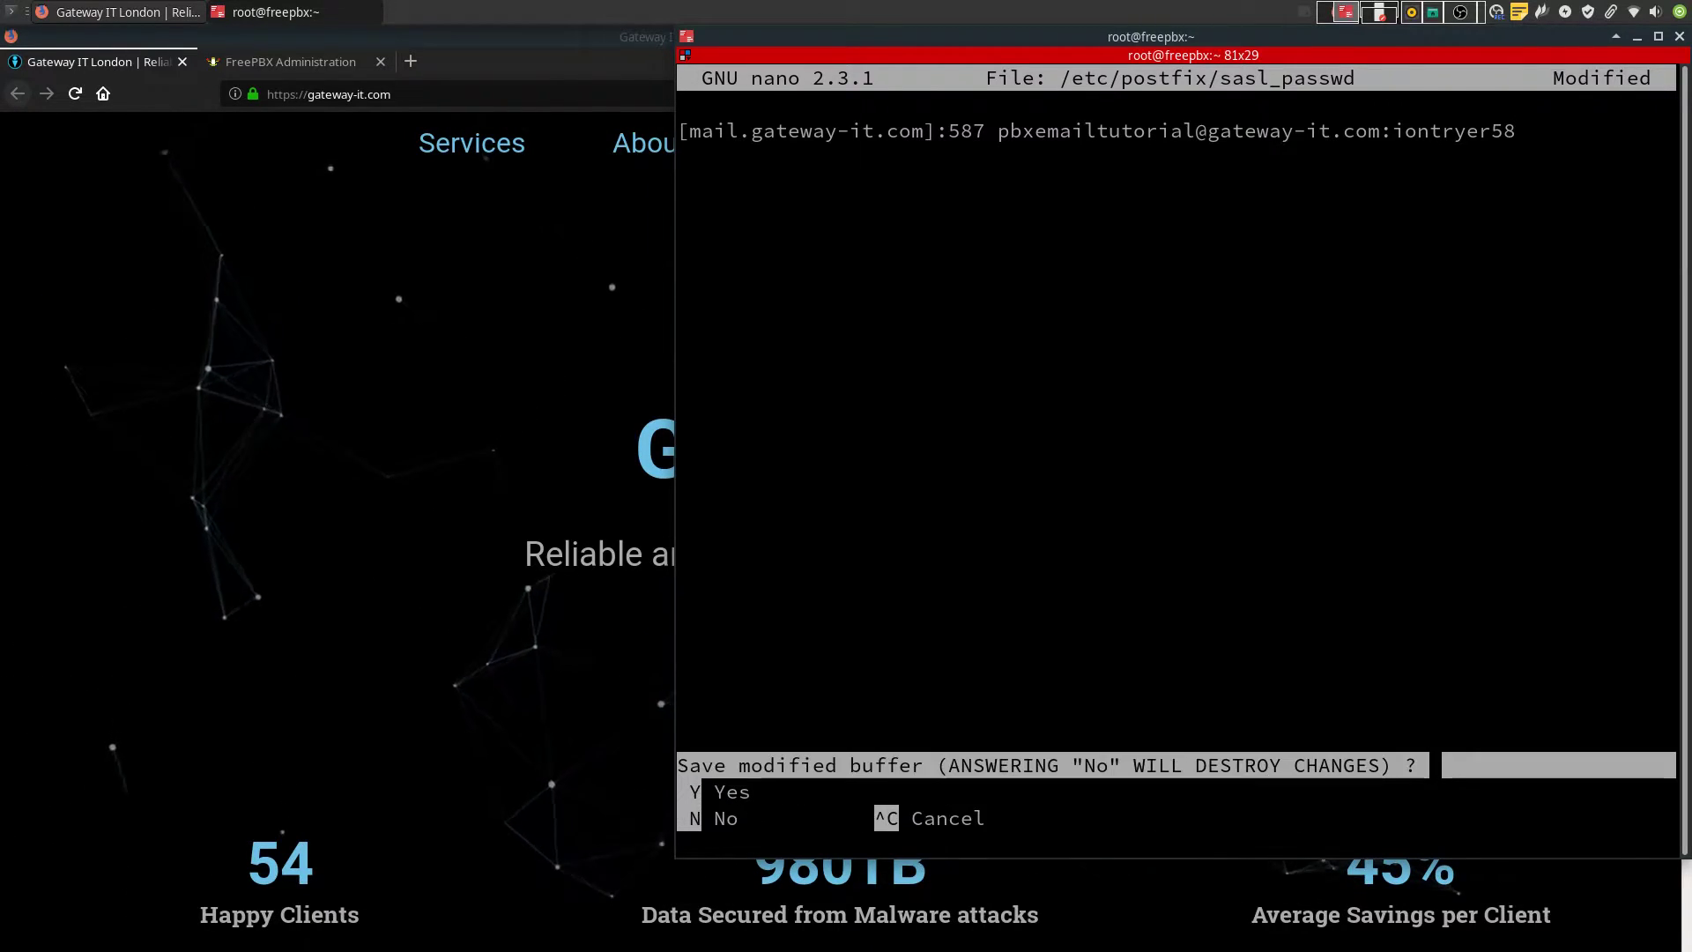
pyautogui.press('y')
pyautogui.press('Return')
# Apply chmod 400, postmap and chown postfix to sasl_passwd, then reload Postfix
pyautogui.middleClick(1427, 598)
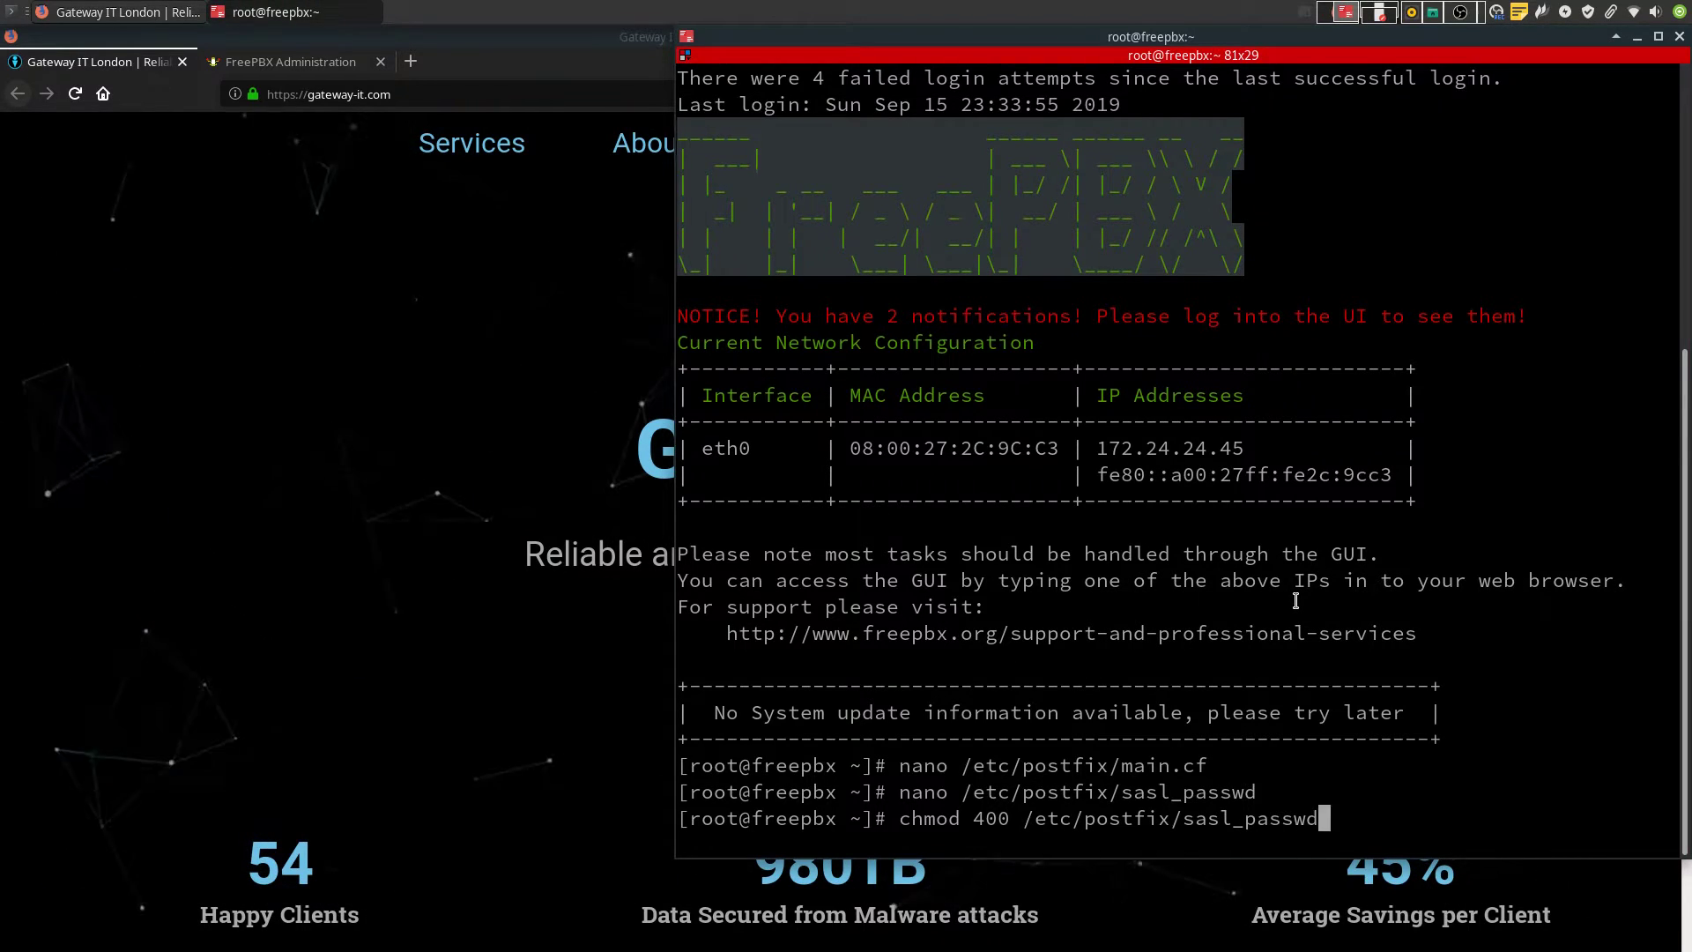
pyautogui.press('Return')
pyautogui.middleClick(1295, 600)
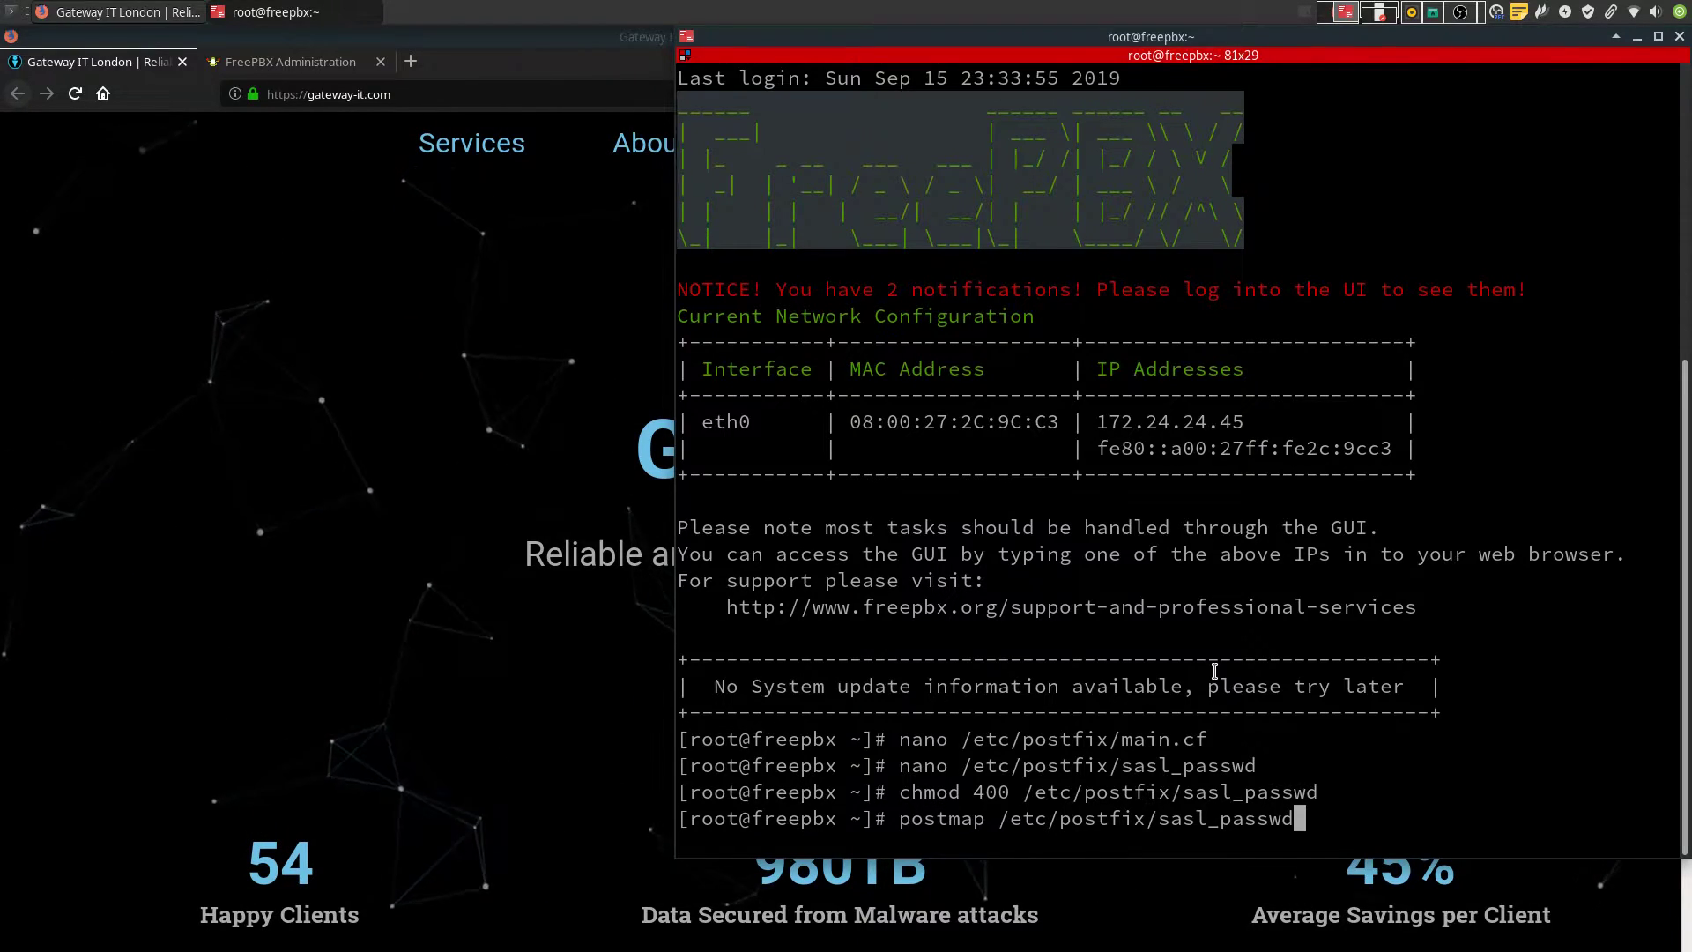
pyautogui.press('Return')
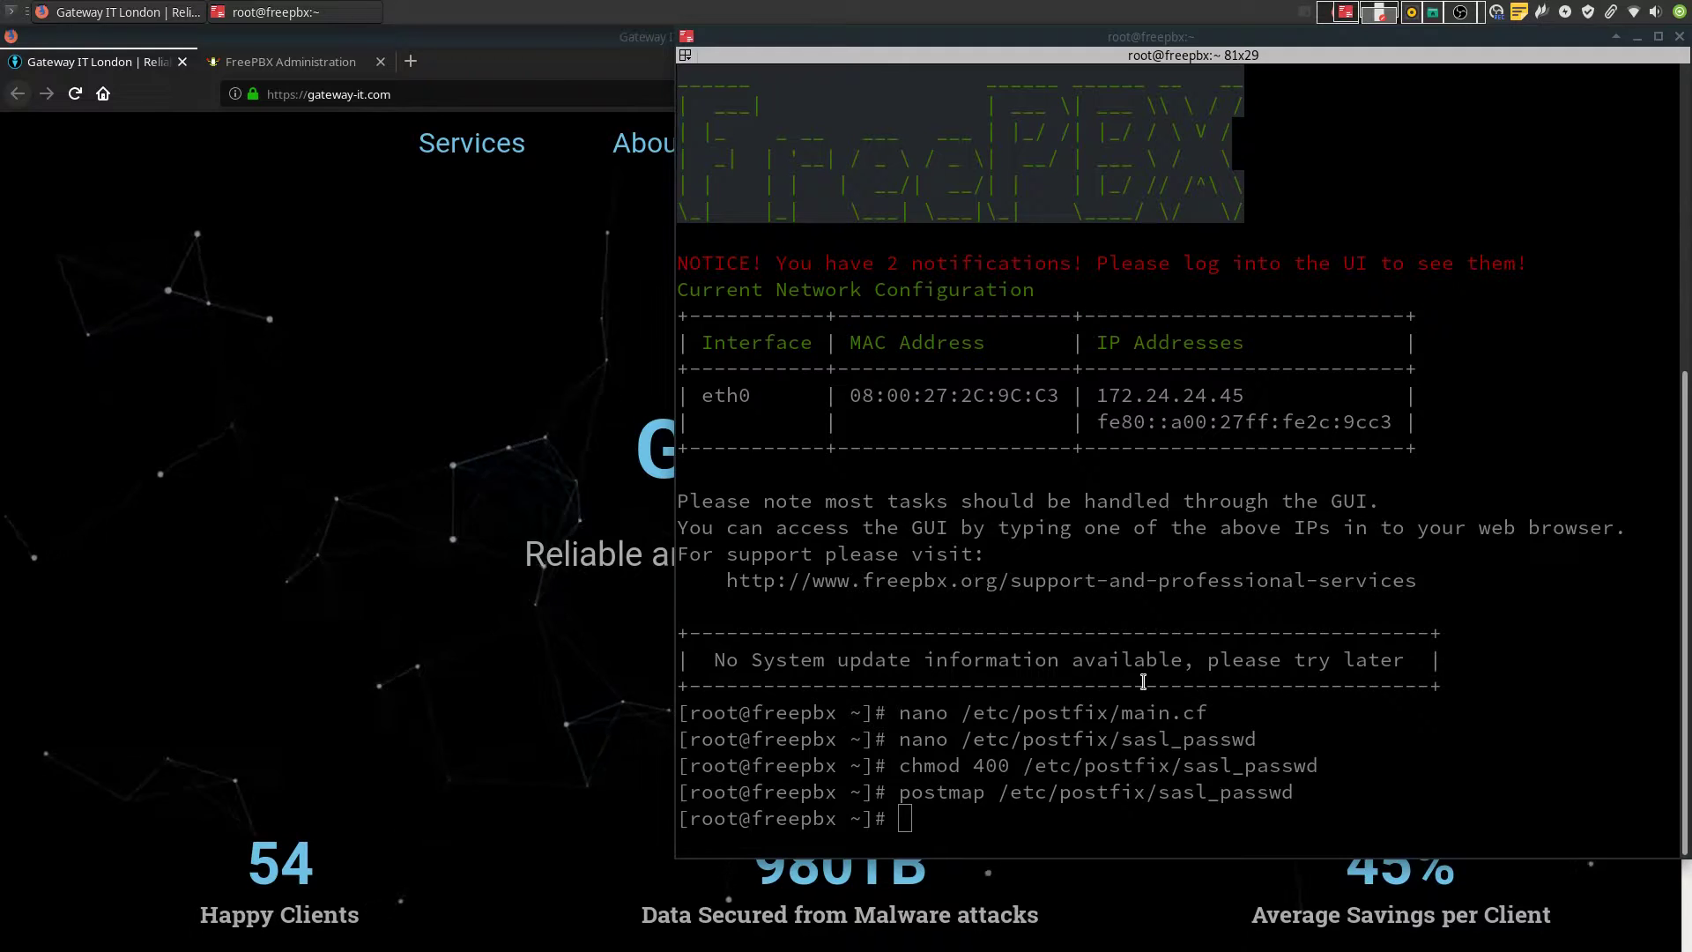
pyautogui.middleClick(1143, 681)
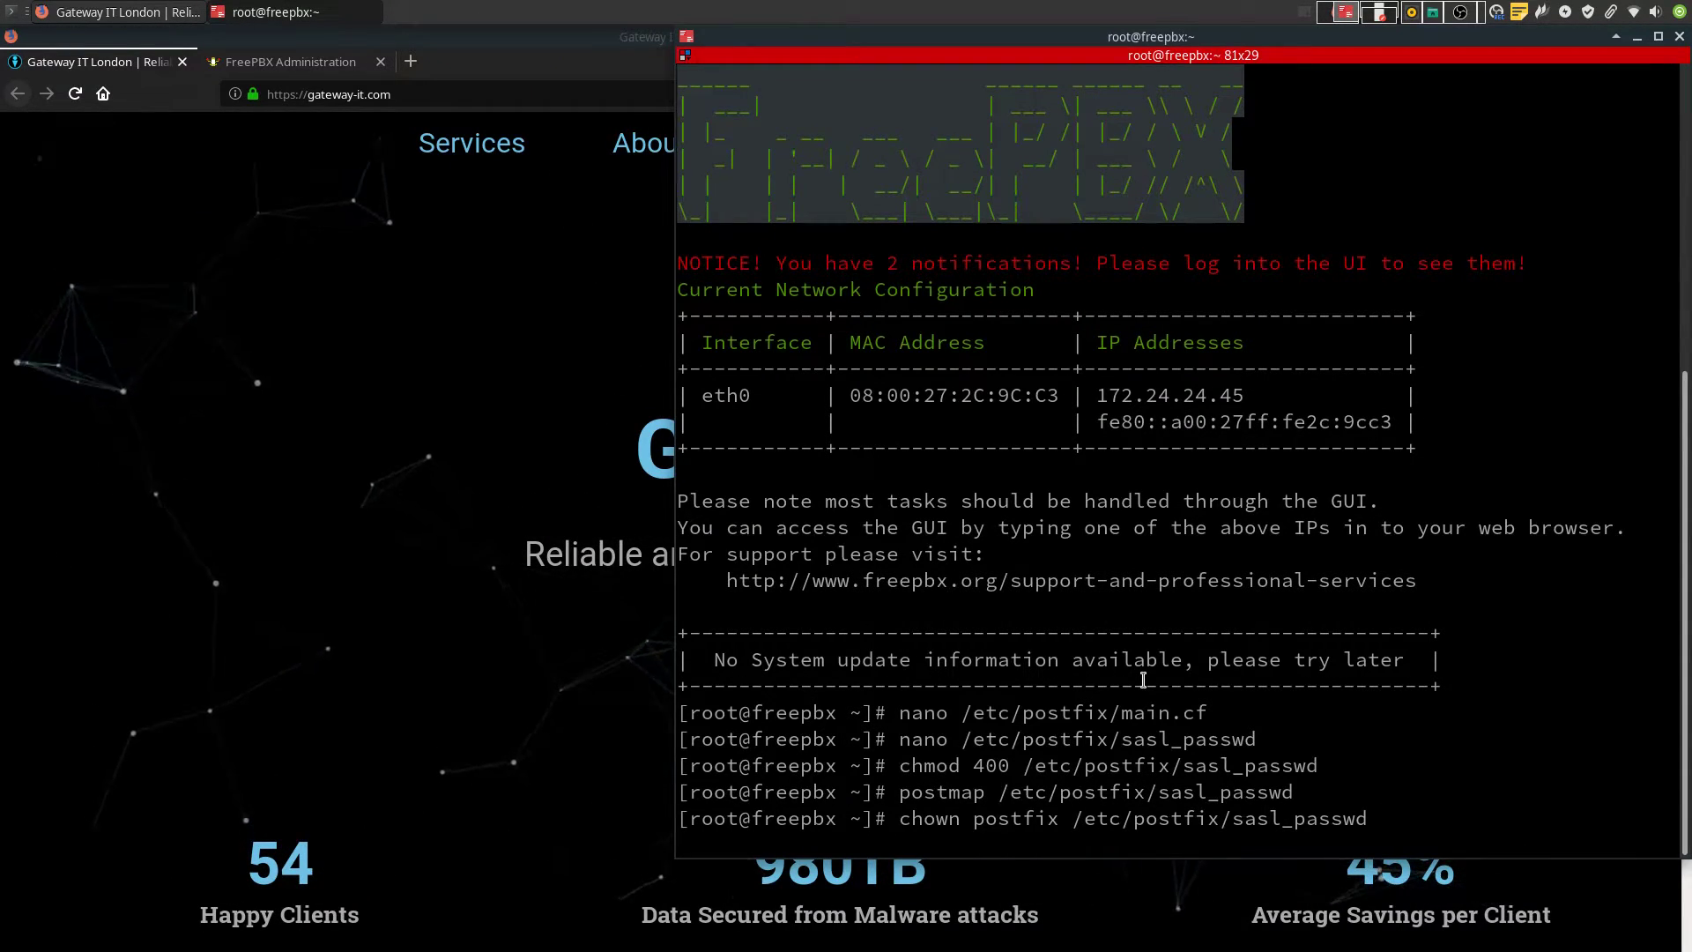
pyautogui.press('Return')
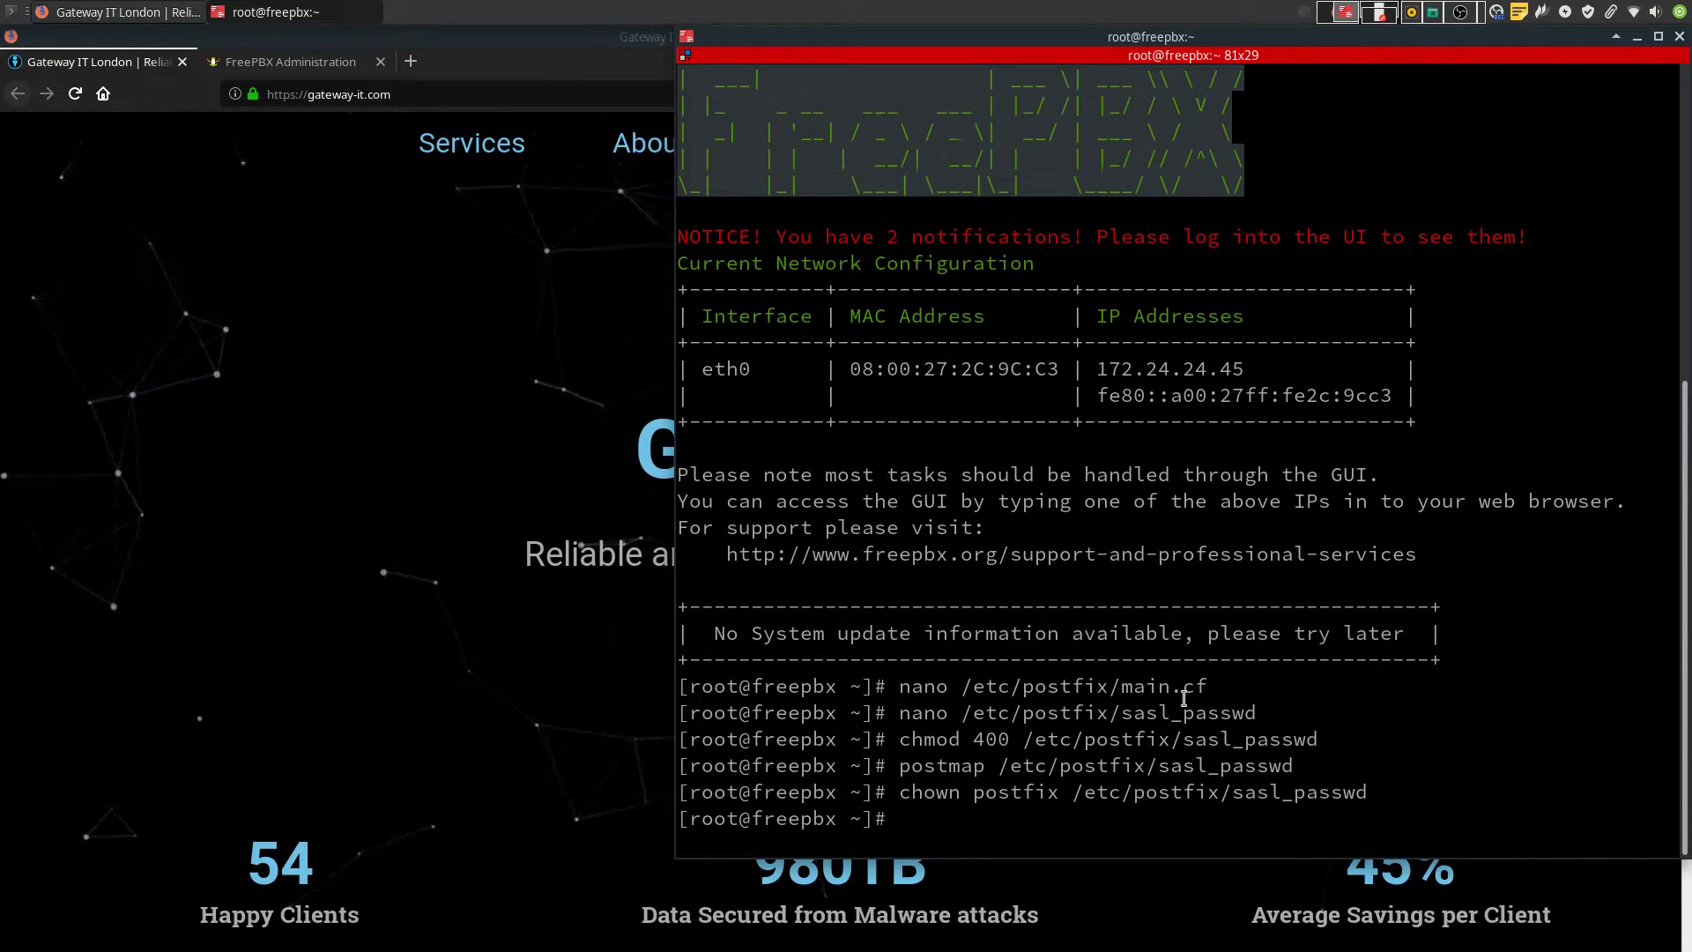
pyautogui.hotkey('ctrl', 'shift', 'v')
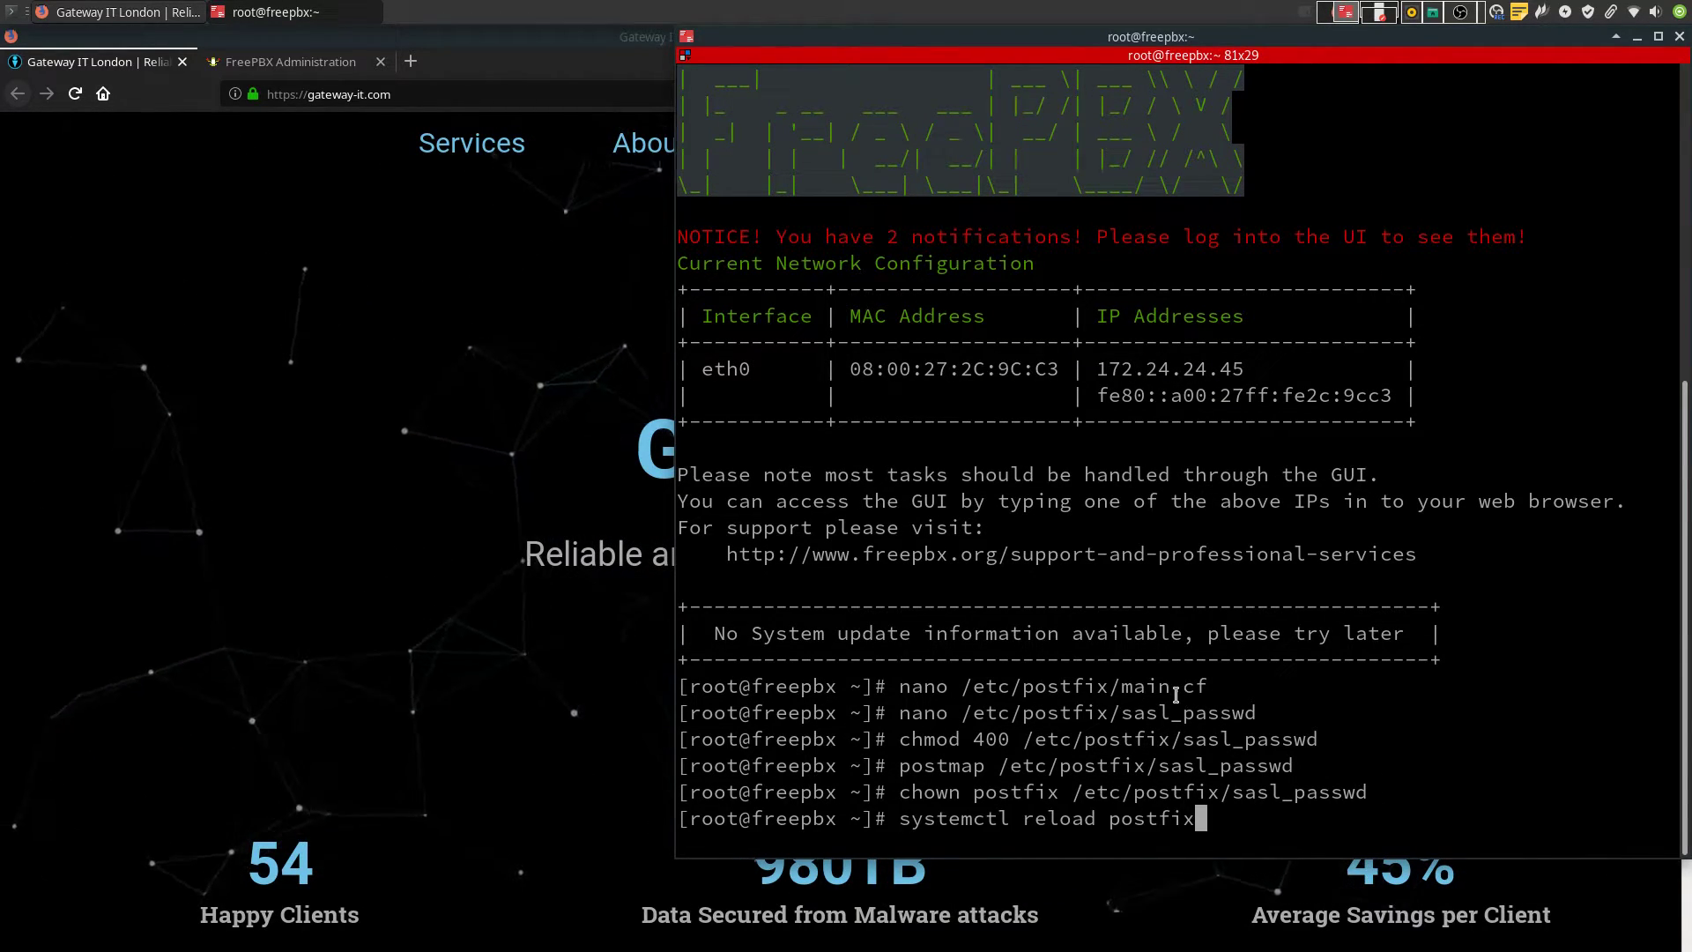
pyautogui.press('Return')
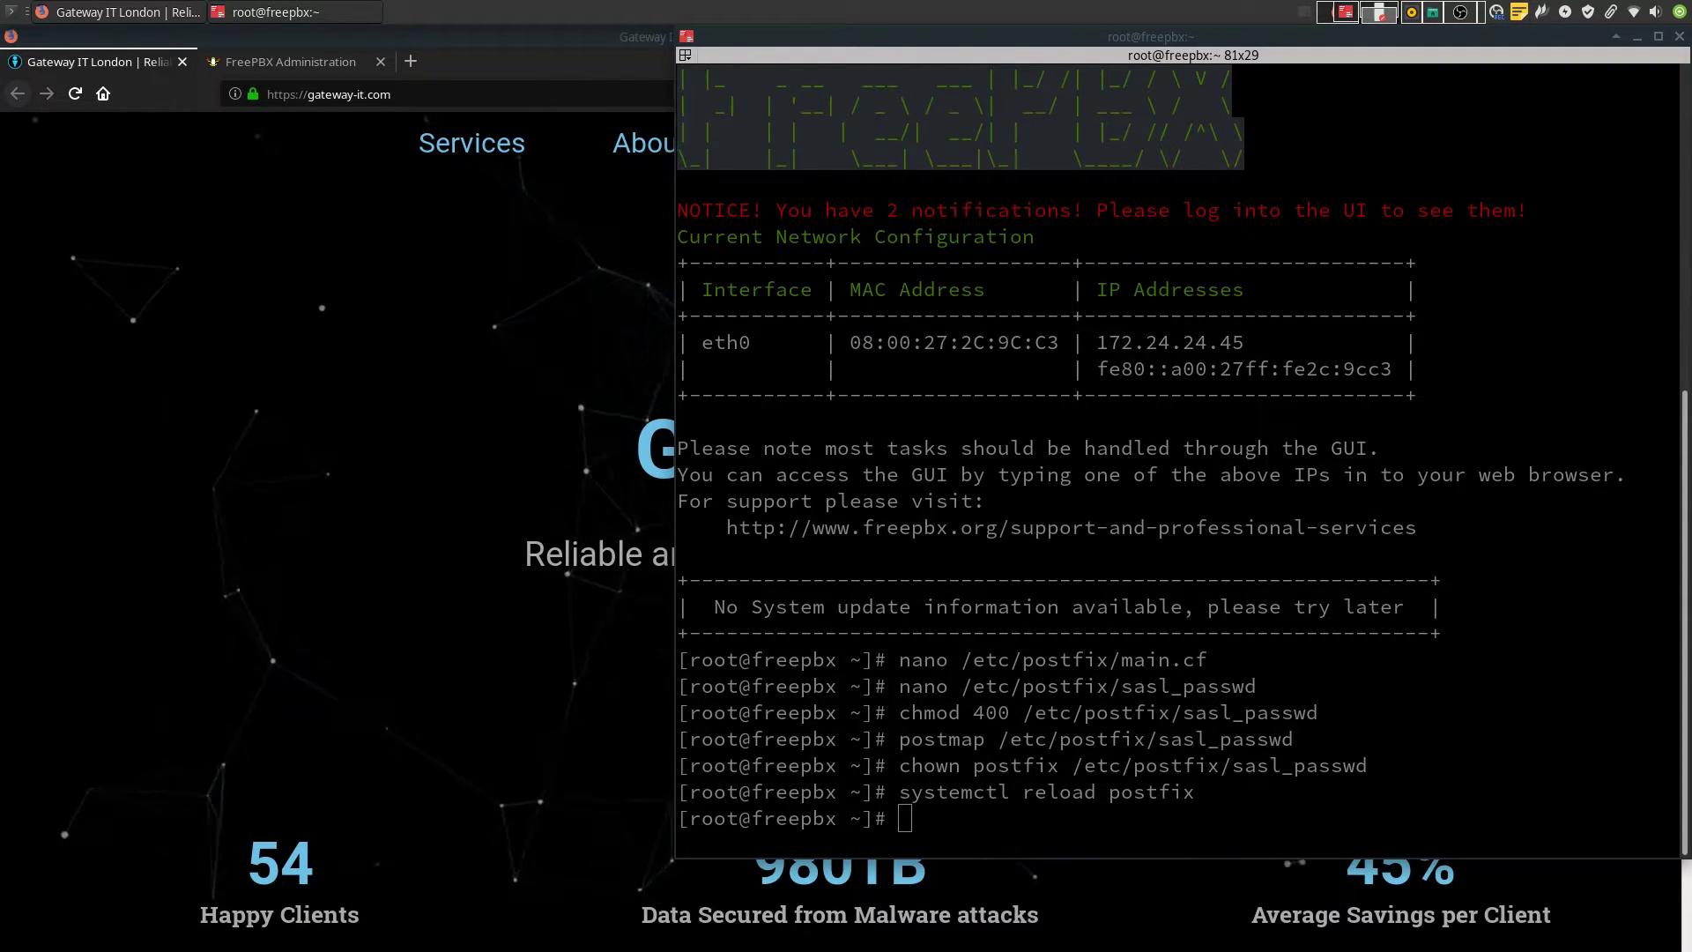
pyautogui.click(1376, 637)
pyautogui.write('/etc/postfix/generic')
pyautogui.press('Home')
pyautogui.write('nano')
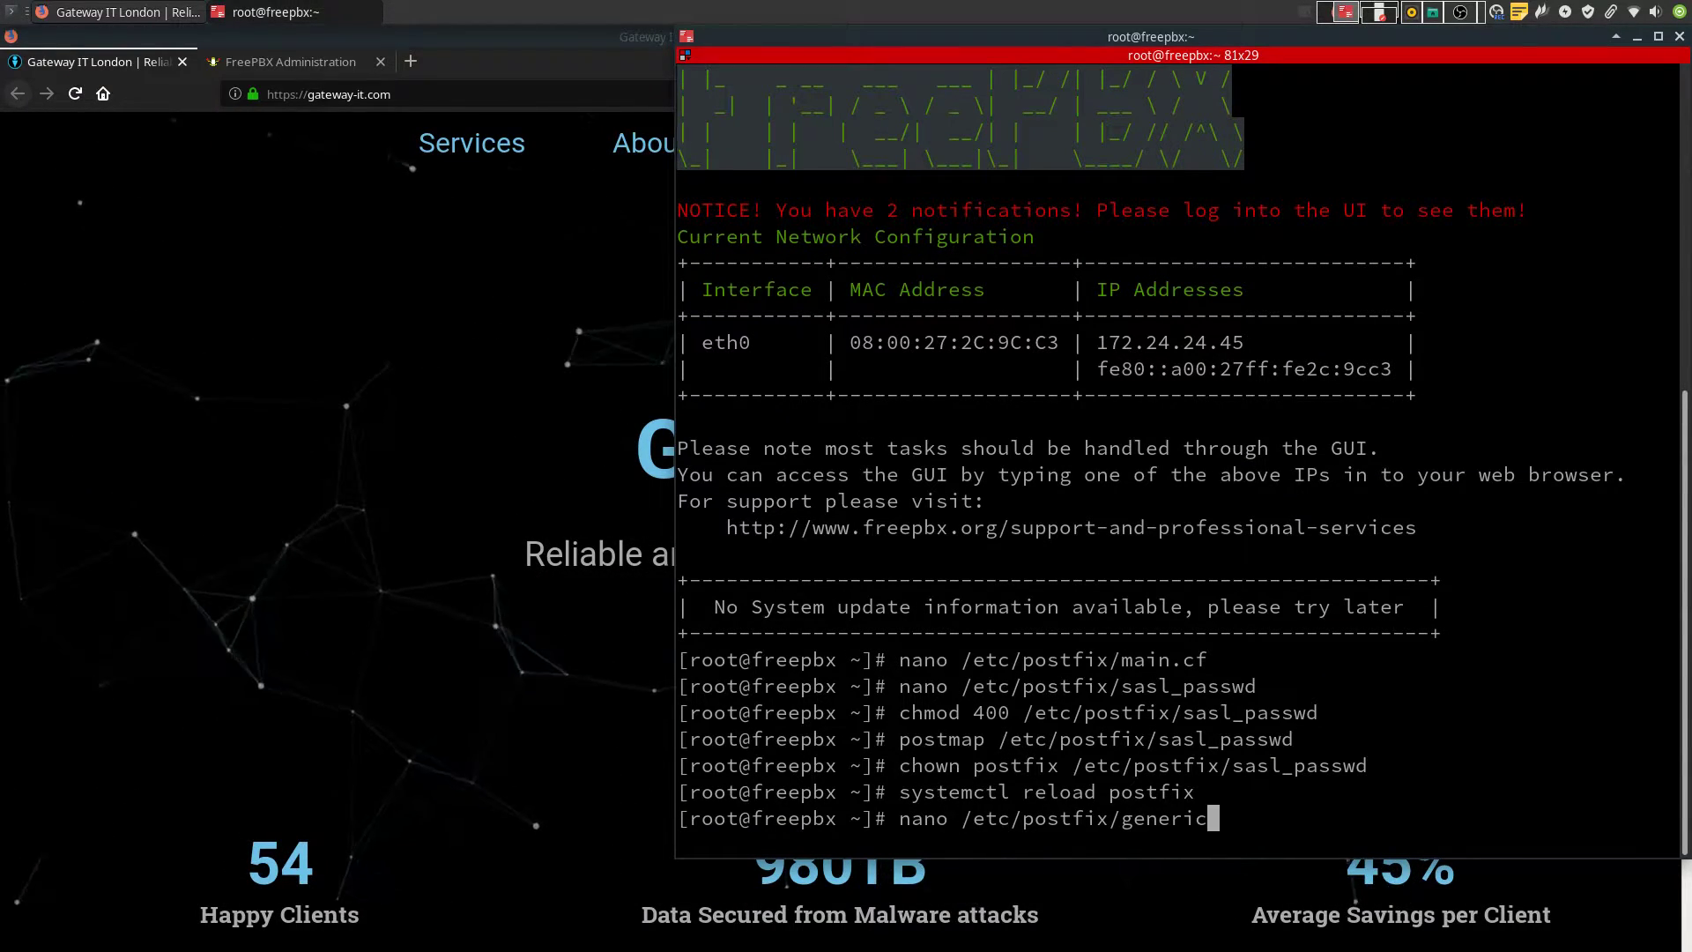
pyautogui.press('Return')
pyautogui.scroll(-20, 1192, 612)
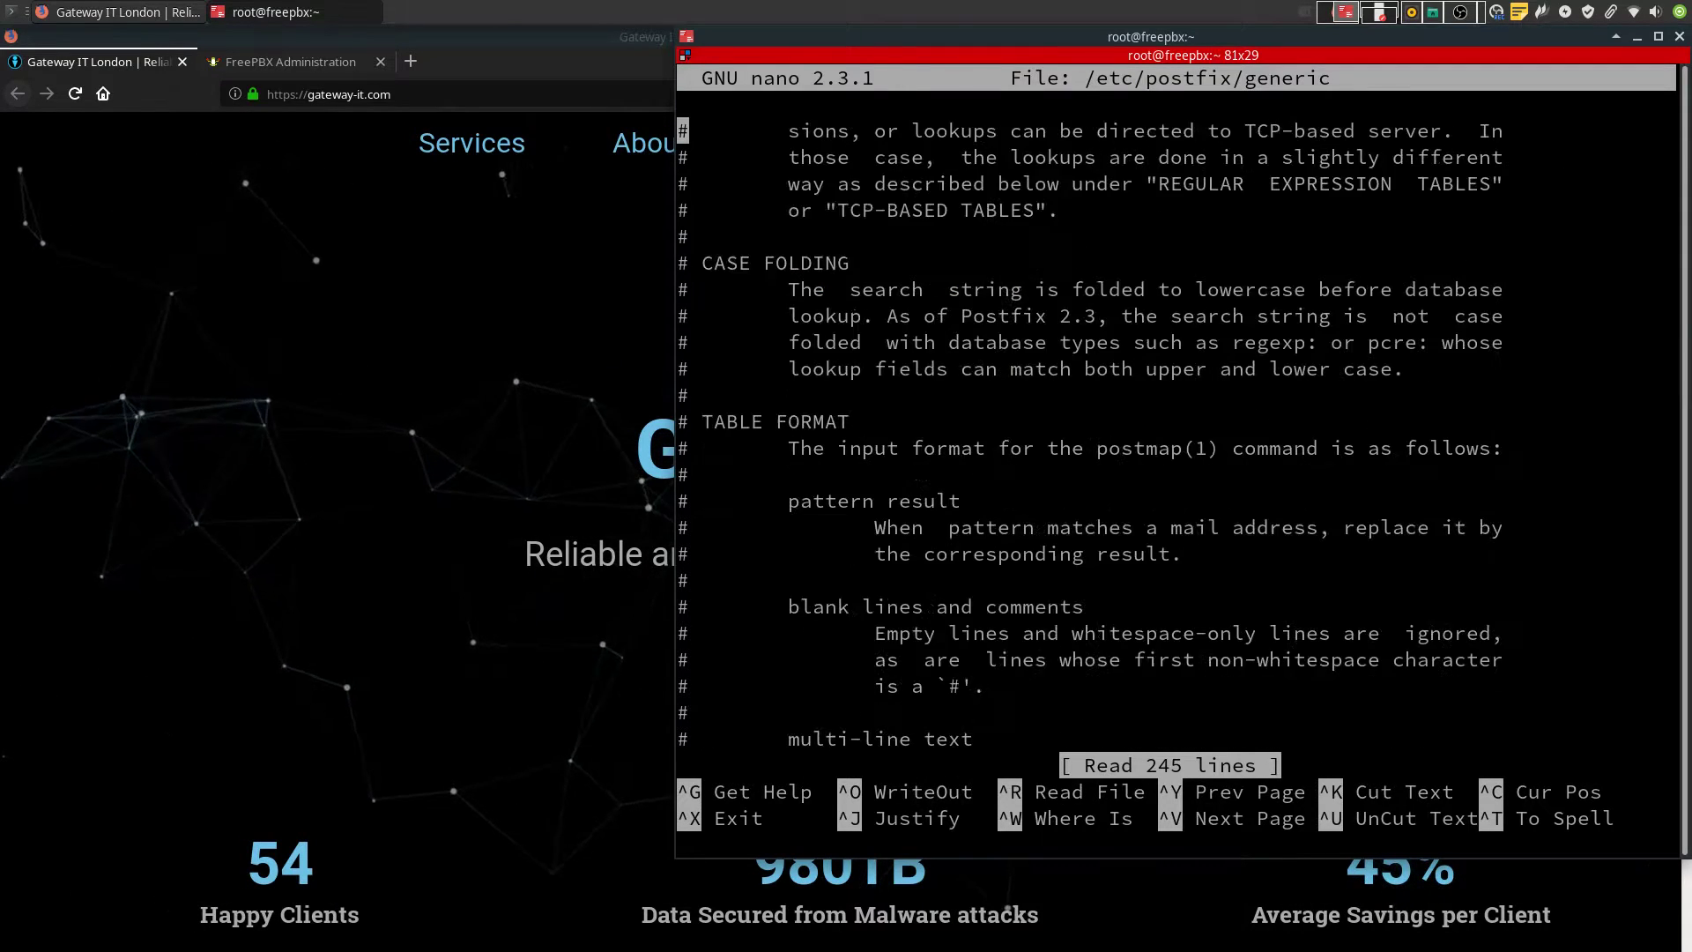
pyautogui.rightClick(1179, 609)
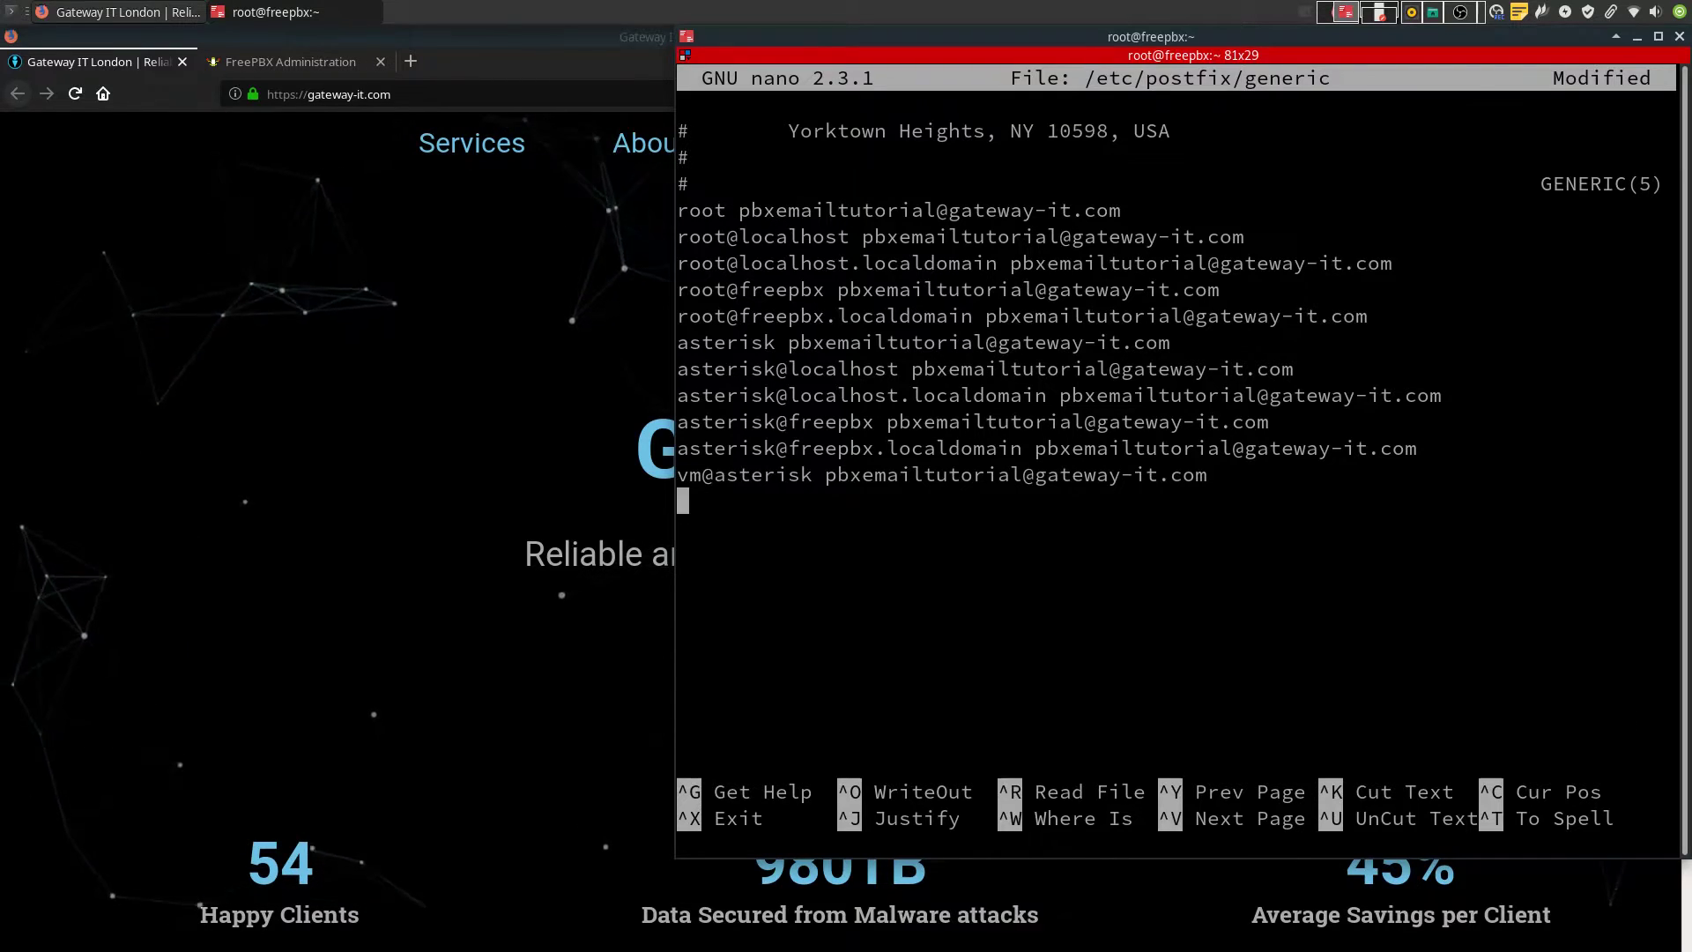
pyautogui.rightClick(1127, 648)
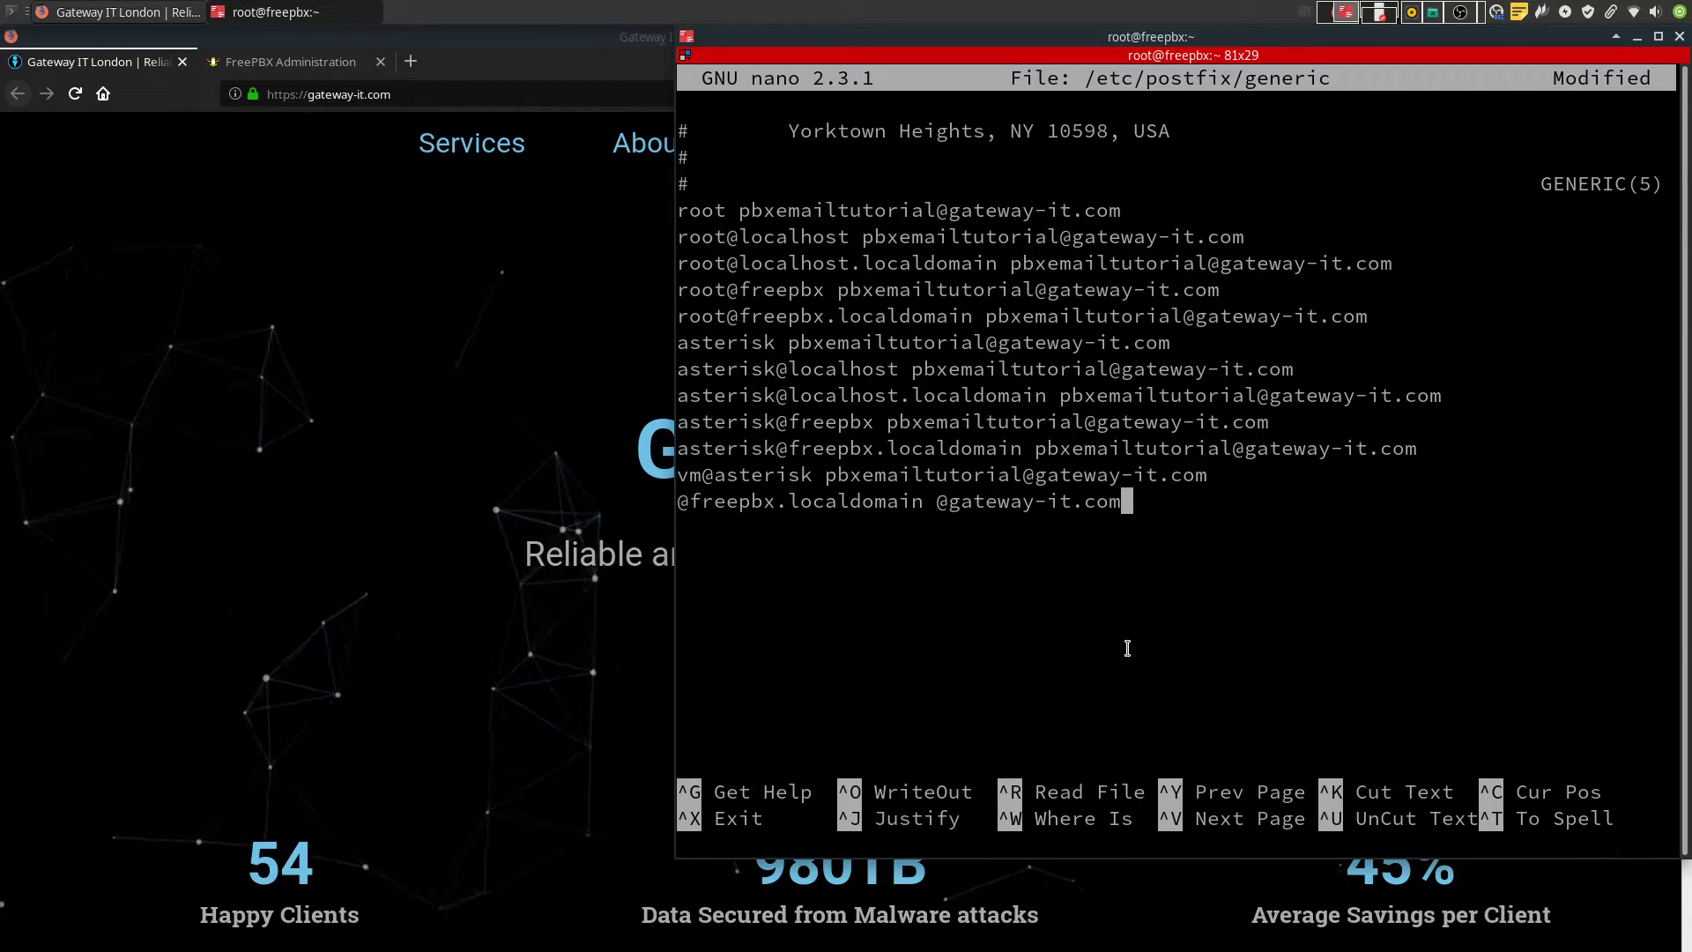
pyautogui.hotkey('ctrl', 'x')
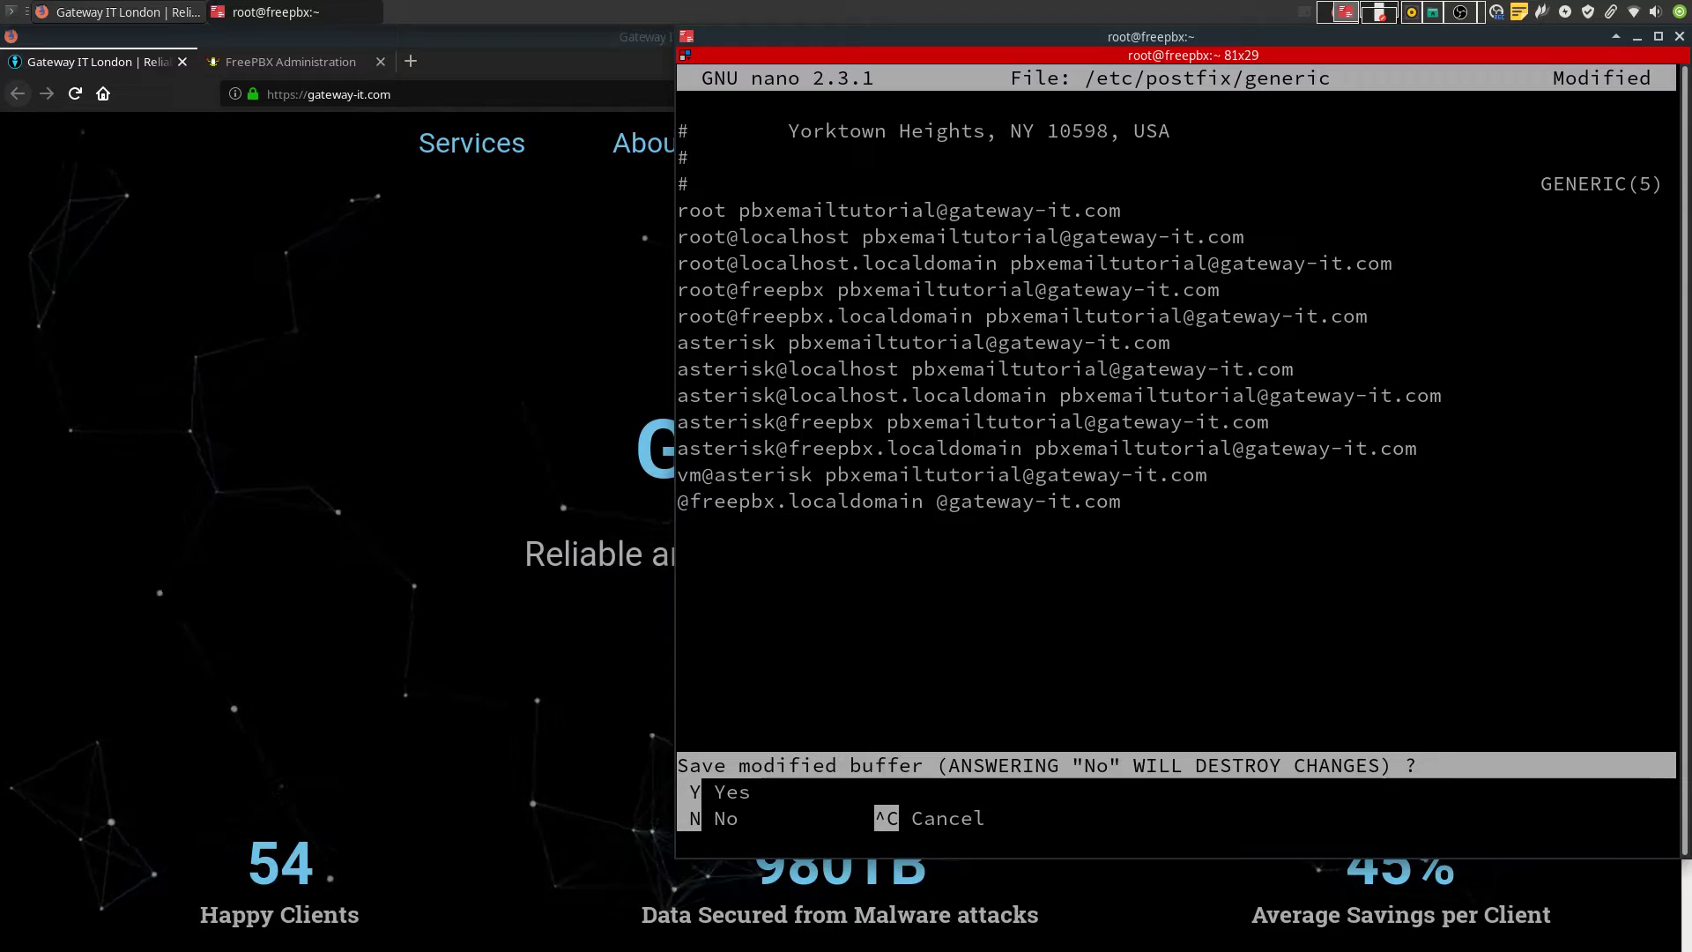
pyautogui.press('y')
pyautogui.press('Return')
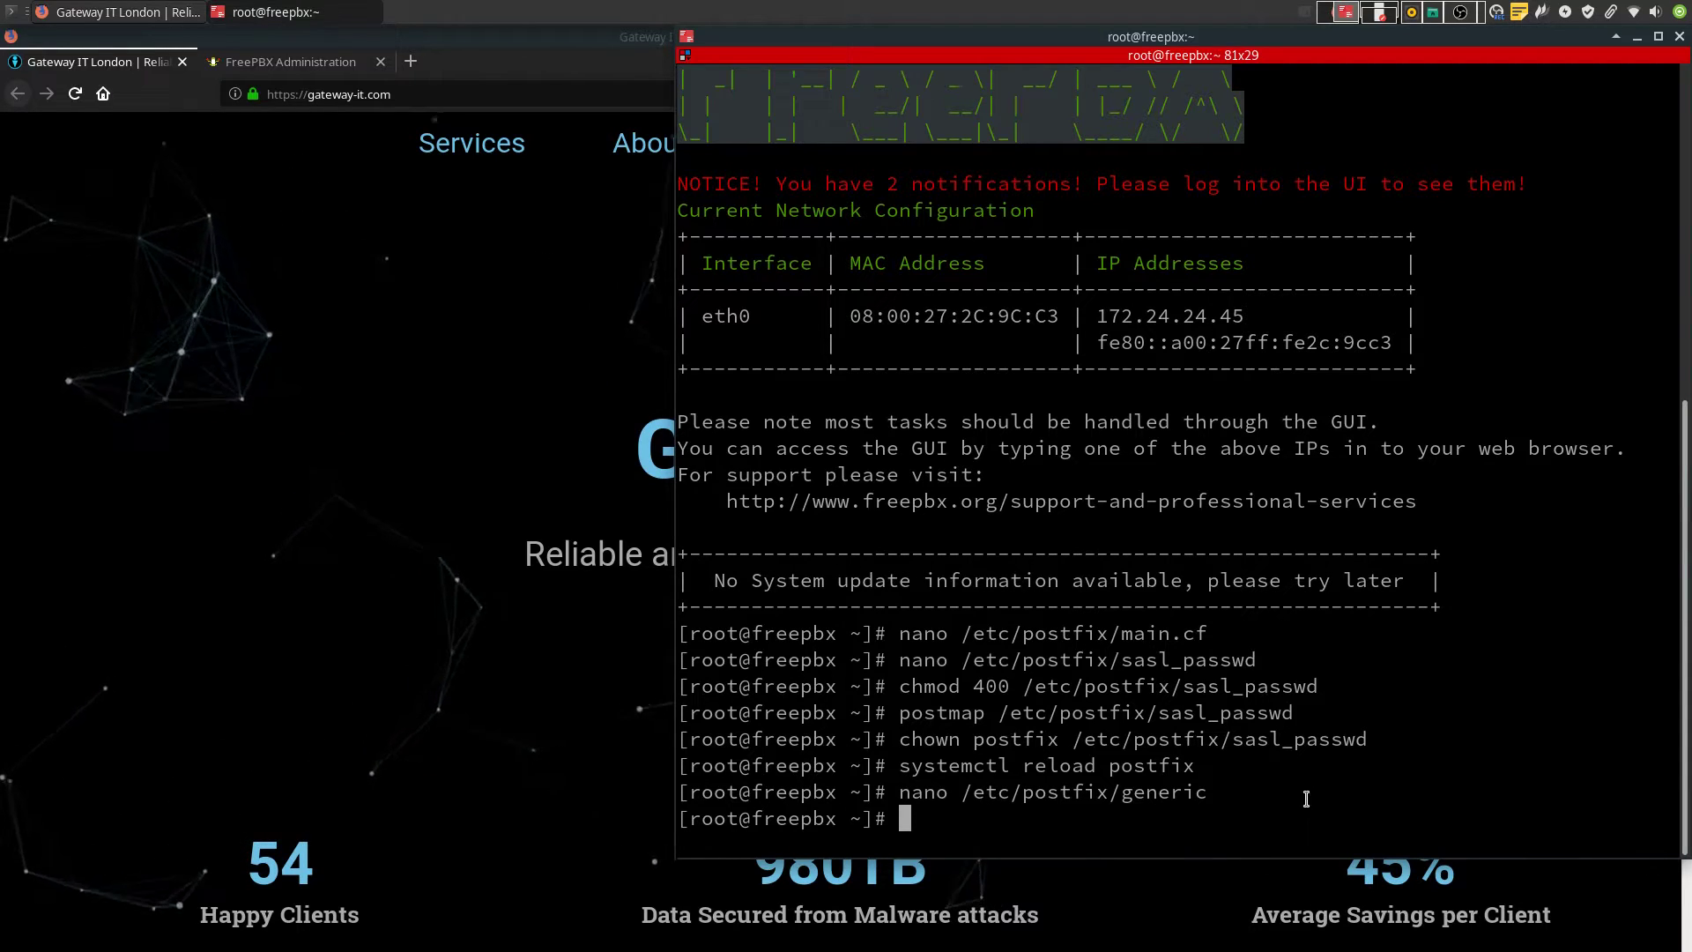
# Add smtp_generic_maps = hash:/etc/postfix/generic to the end of main.cf and save
pyautogui.press('Up')
pyautogui.press('Up')
pyautogui.press('Up')
pyautogui.press('Up')
pyautogui.press('Up')
pyautogui.press('Up')
pyautogui.press('Up')
pyautogui.press('Return')
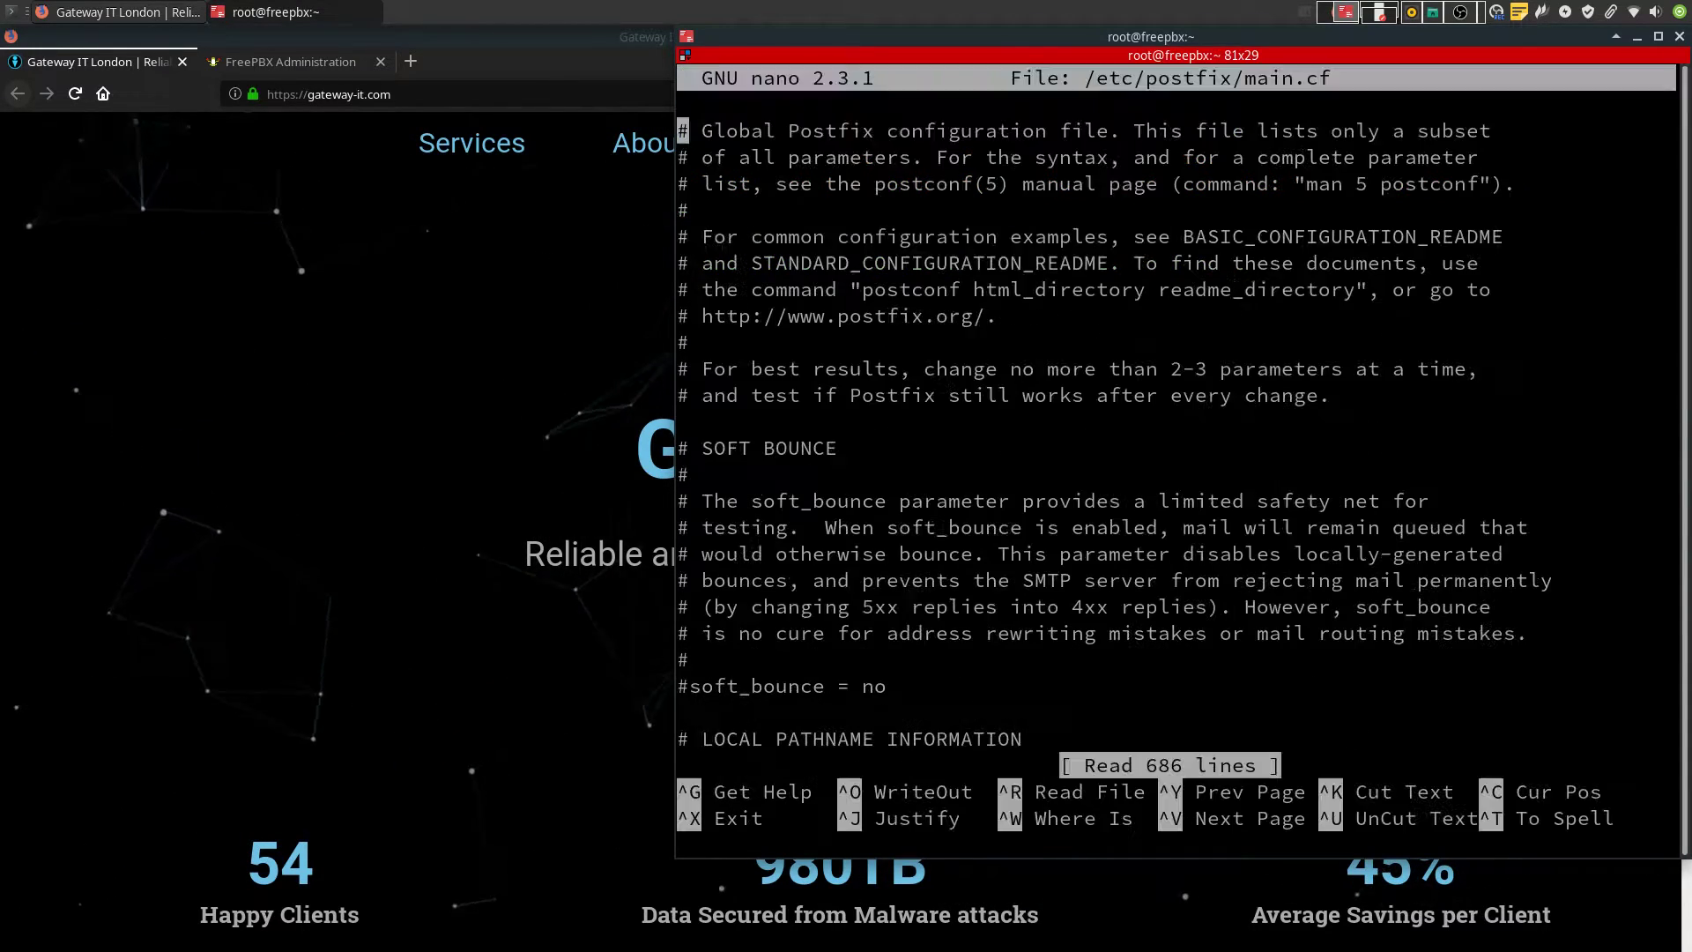
pyautogui.hotkey('ctrl', 'v')
pyautogui.hotkey('ctrl', 'v')
pyautogui.hotkey('ctrl', 'v')
pyautogui.hotkey('ctrl', 'v')
pyautogui.hotkey('ctrl', 'v')
pyautogui.hotkey('ctrl', 'v')
pyautogui.hotkey('ctrl', 'v')
pyautogui.hotkey('ctrl', 'v')
pyautogui.hotkey('ctrl', 'v')
pyautogui.hotkey('ctrl', 'v')
pyautogui.hotkey('ctrl', 'v')
pyautogui.hotkey('ctrl', 'v')
pyautogui.hotkey('ctrl', 'v')
pyautogui.hotkey('ctrl', 'v')
pyautogui.hotkey('ctrl', 'v')
pyautogui.hotkey('ctrl', 'v')
pyautogui.hotkey('ctrl', 'v')
pyautogui.hotkey('ctrl', 'v')
pyautogui.hotkey('ctrl', 'v')
pyautogui.hotkey('ctrl', 'v')
pyautogui.hotkey('ctrl', 'v')
pyautogui.hotkey('ctrl', 'v')
pyautogui.hotkey('ctrl', 'v')
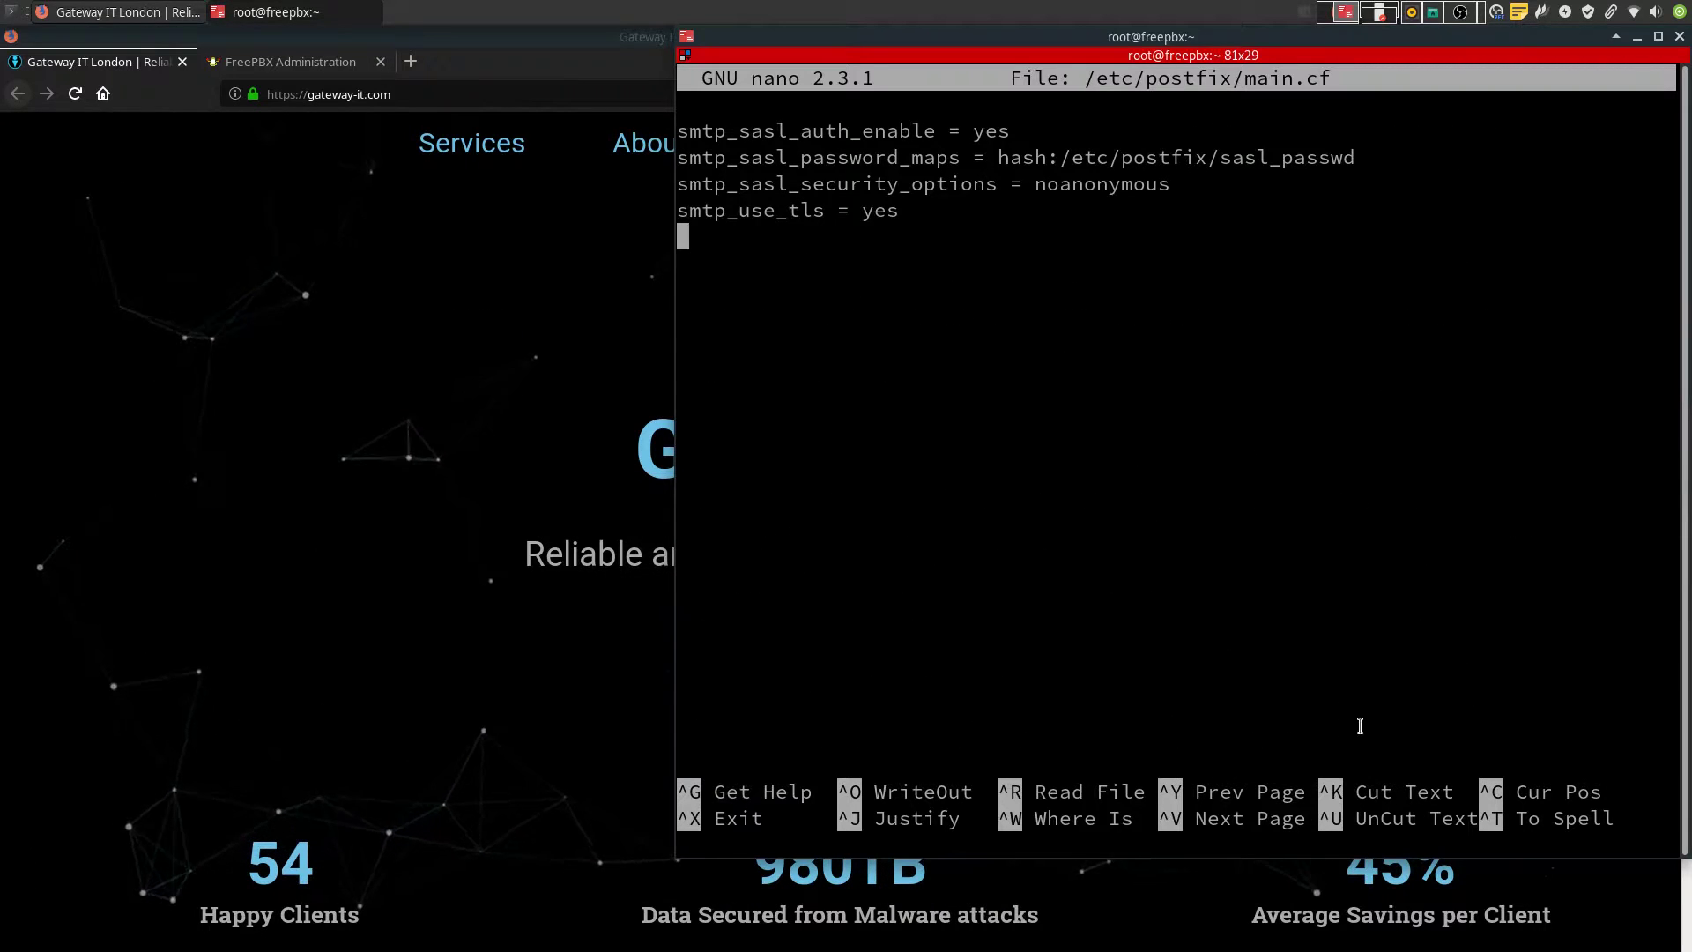
pyautogui.press('Return')
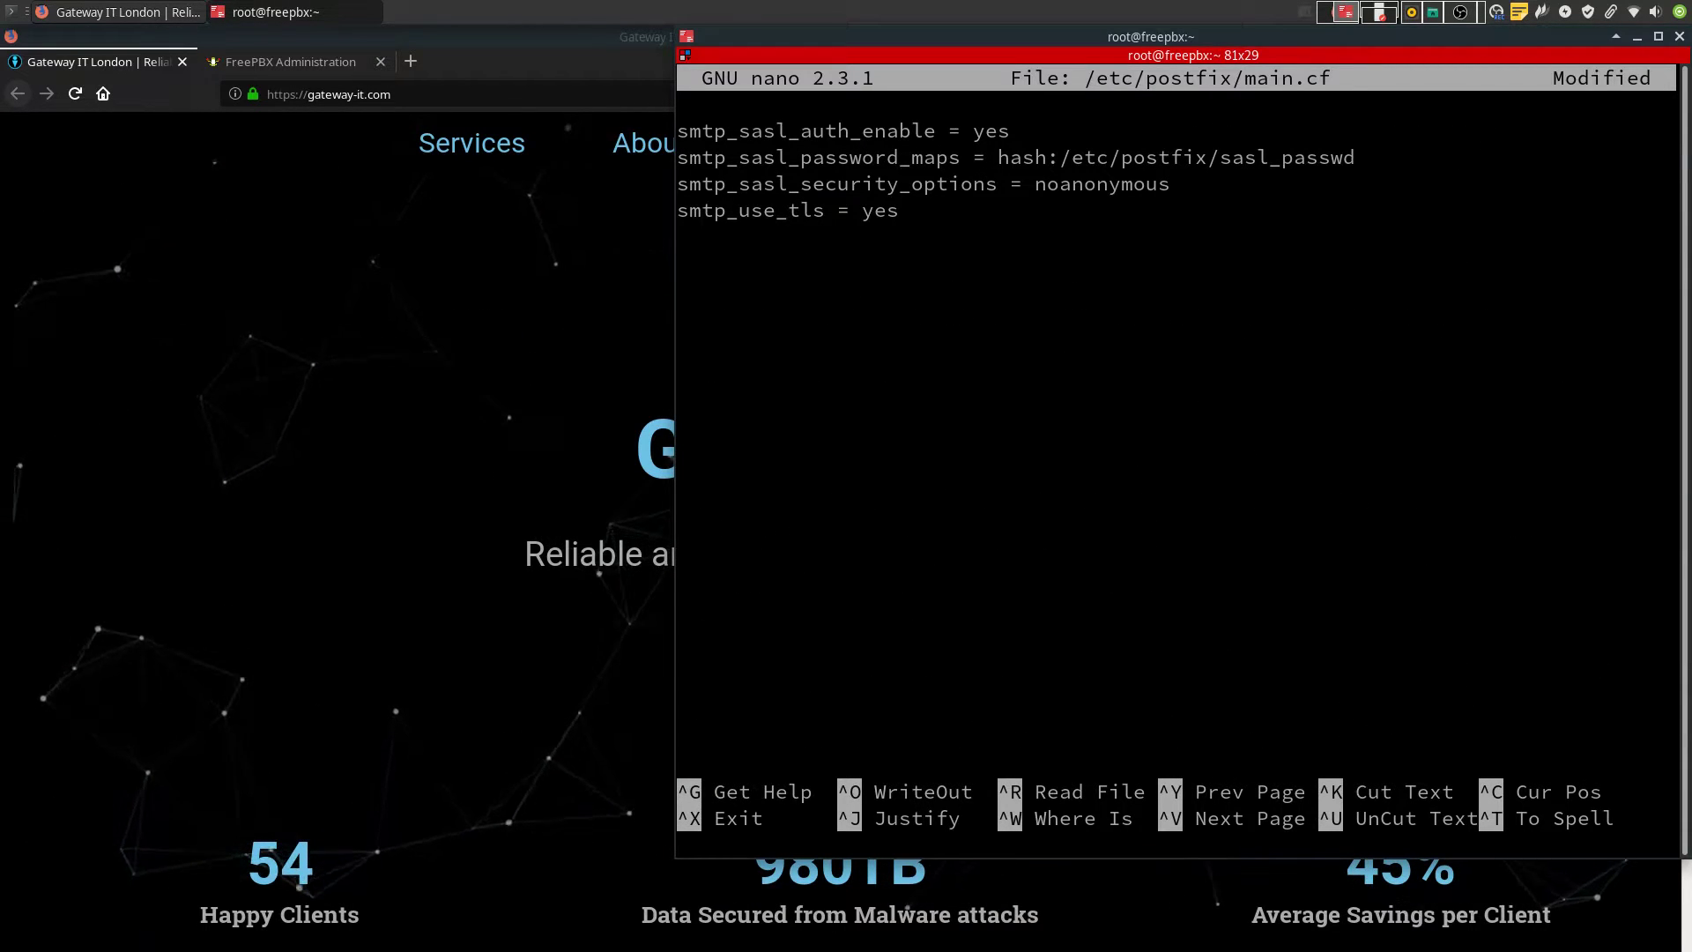
pyautogui.middleClick(1273, 563)
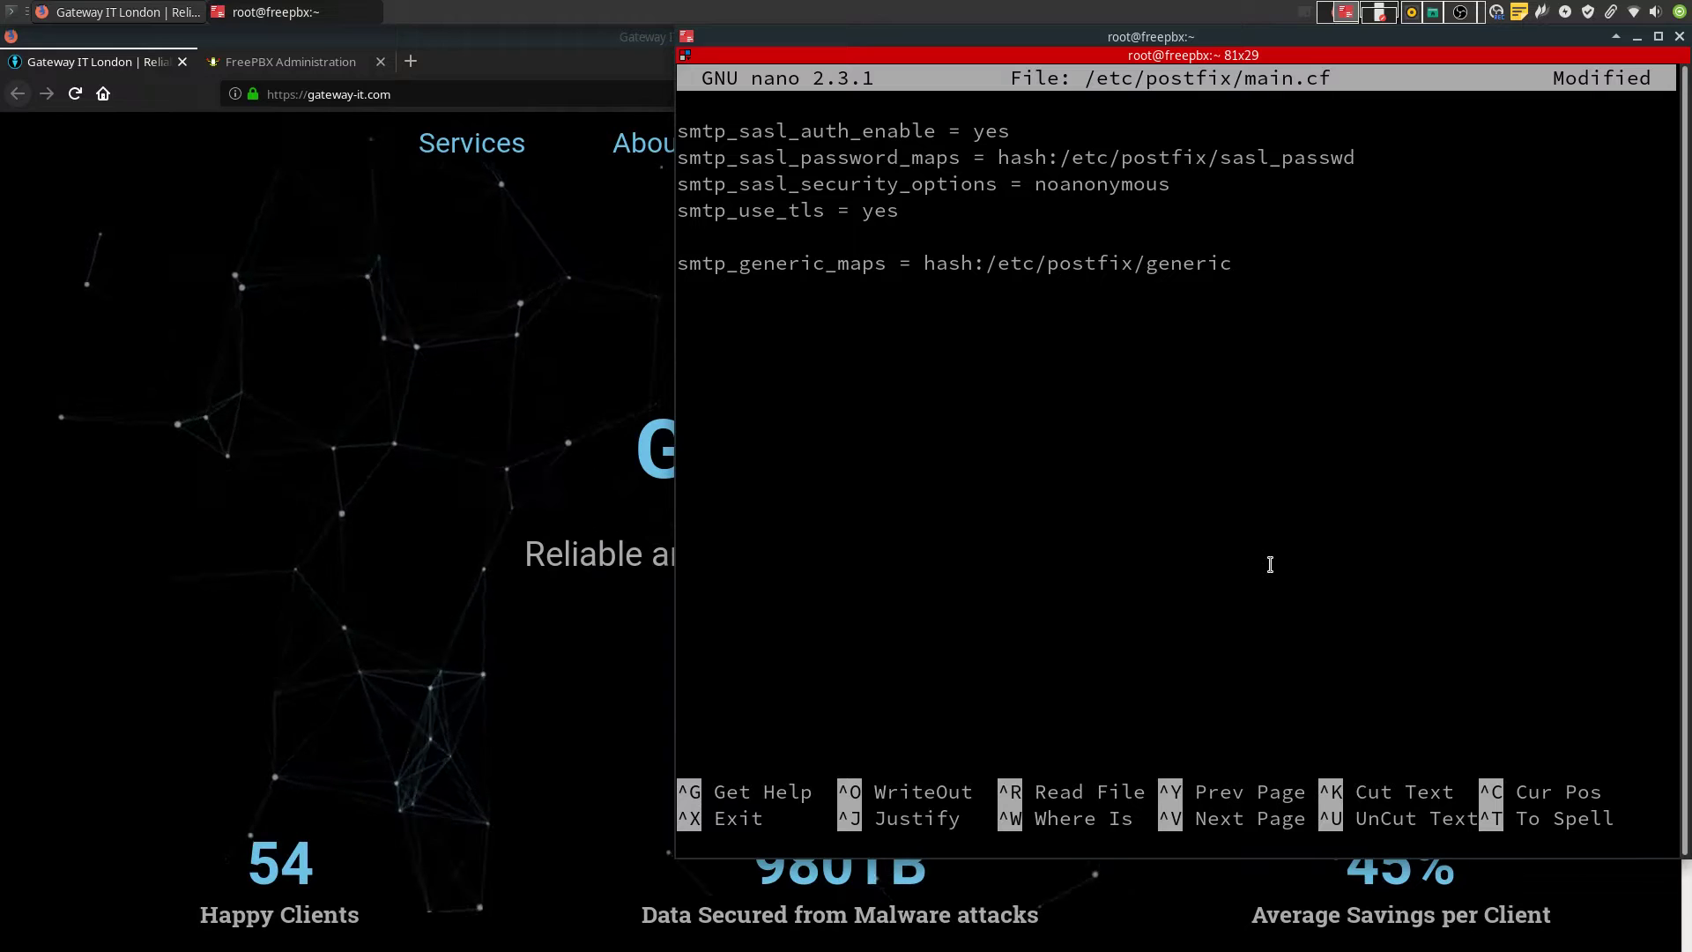
pyautogui.hotkey('ctrl', 'x')
pyautogui.press('y')
pyautogui.press('Return')
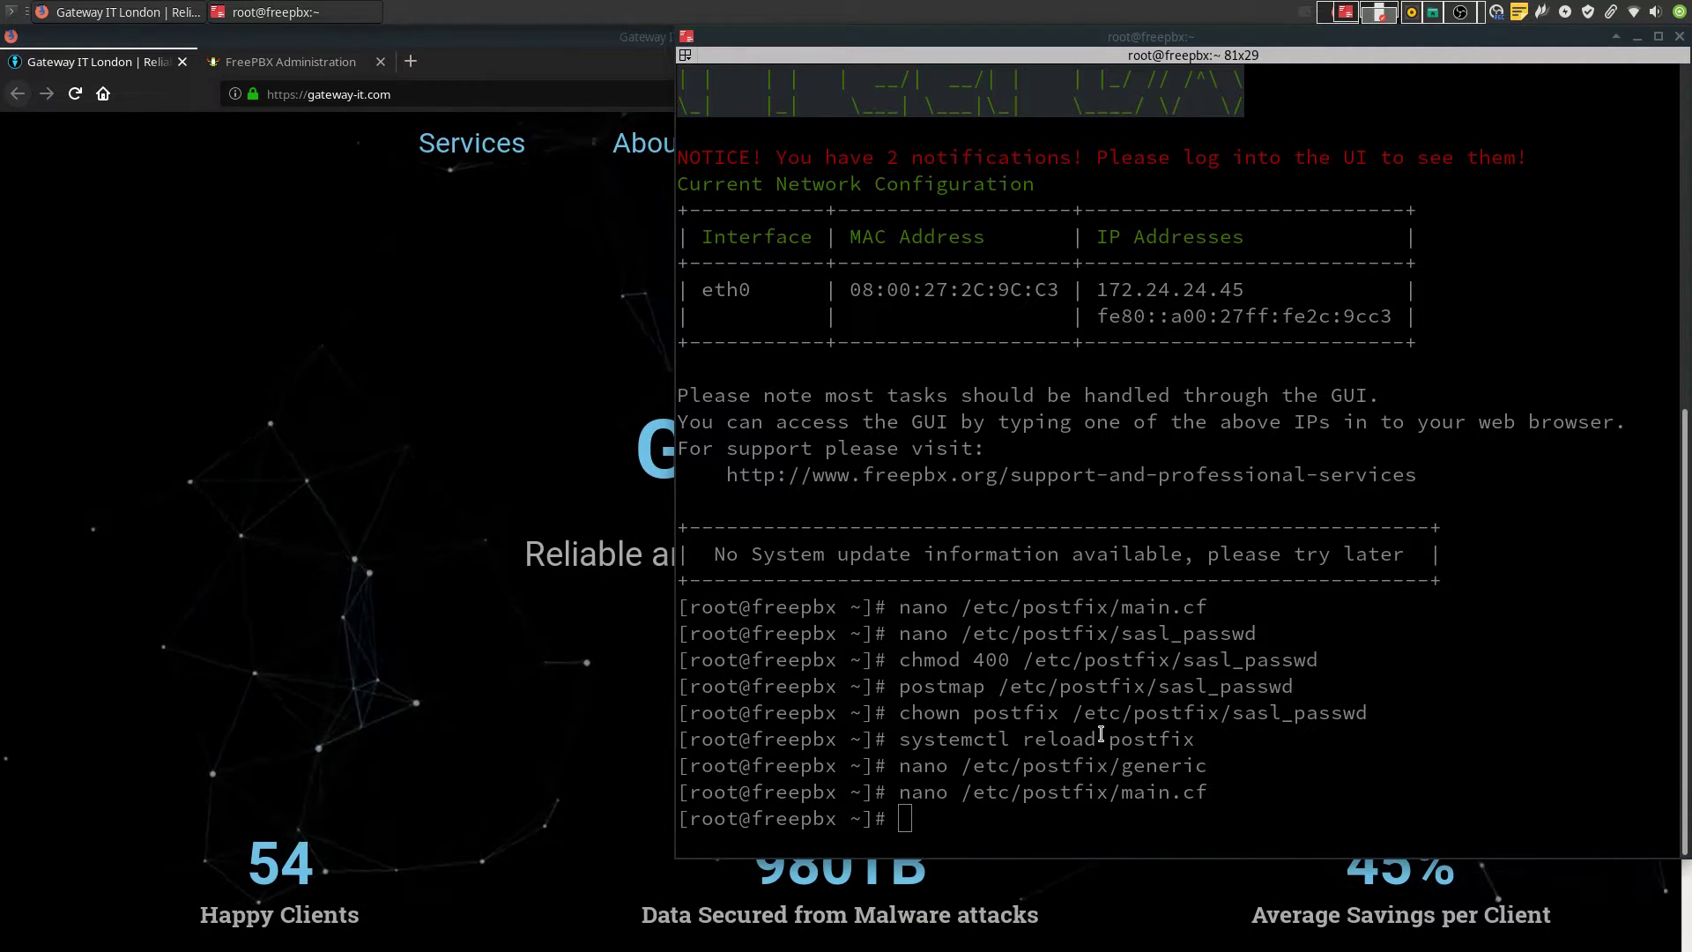
# Run postmap /etc/postfix/generic and restart Postfix with systemctl restart postfix
pyautogui.click(1100, 734)
pyautogui.write('postmap /etc/postfix/generic')
pyautogui.press('Return')
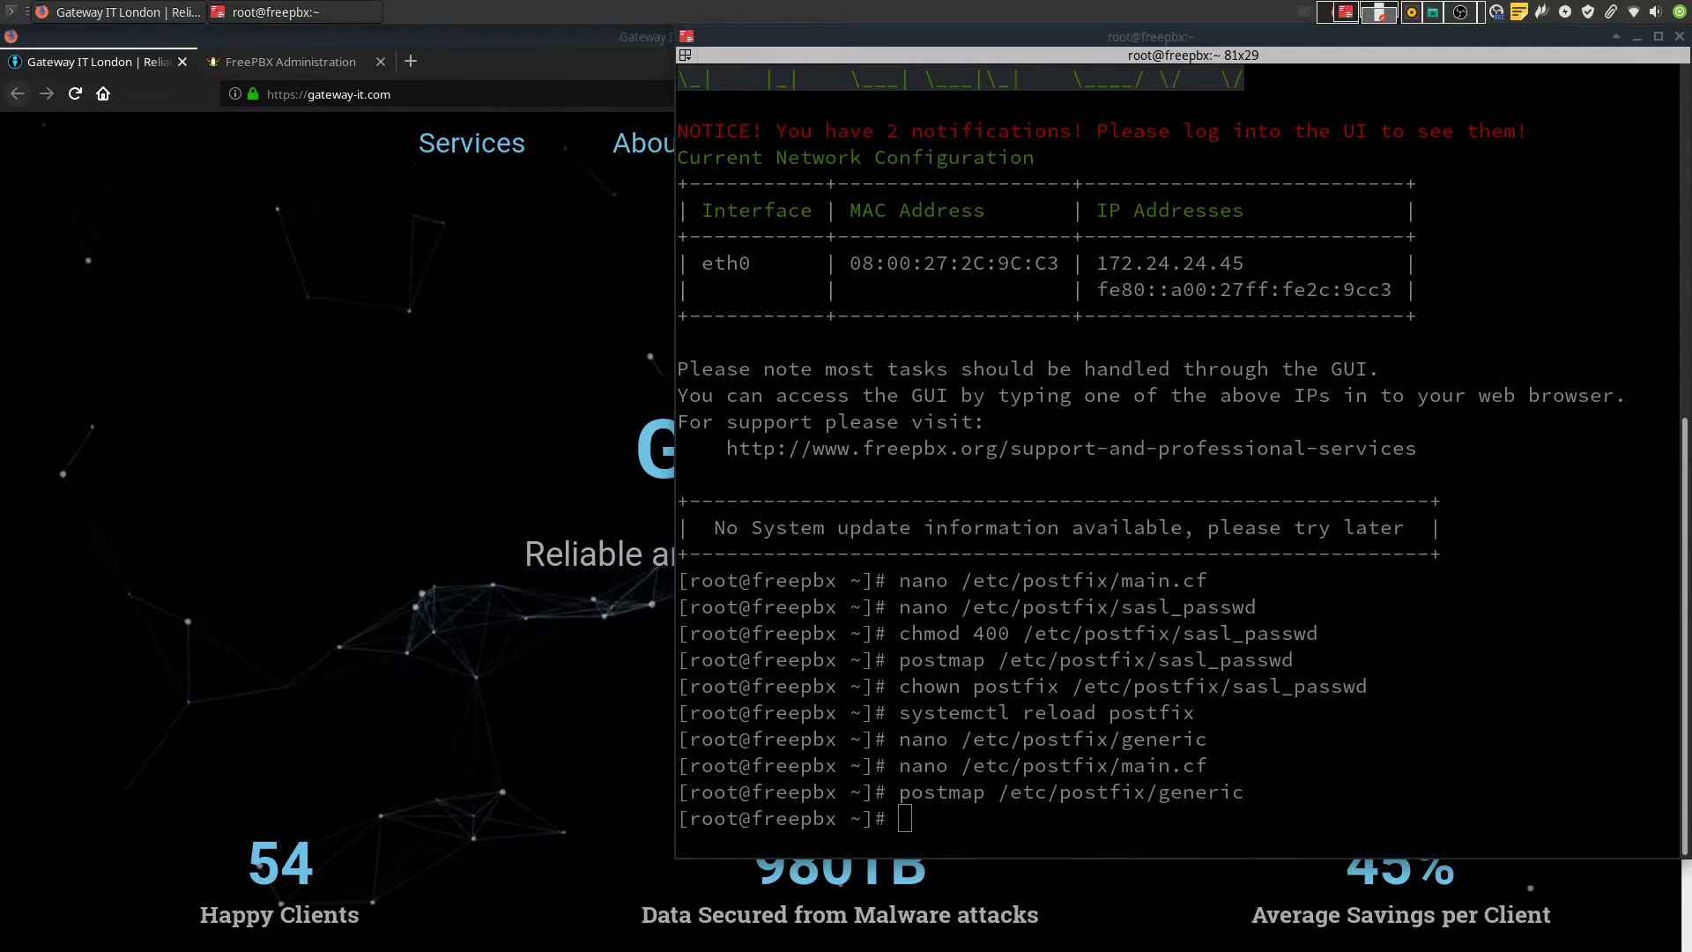
pyautogui.click(1254, 686)
pyautogui.write('service postfix restart')
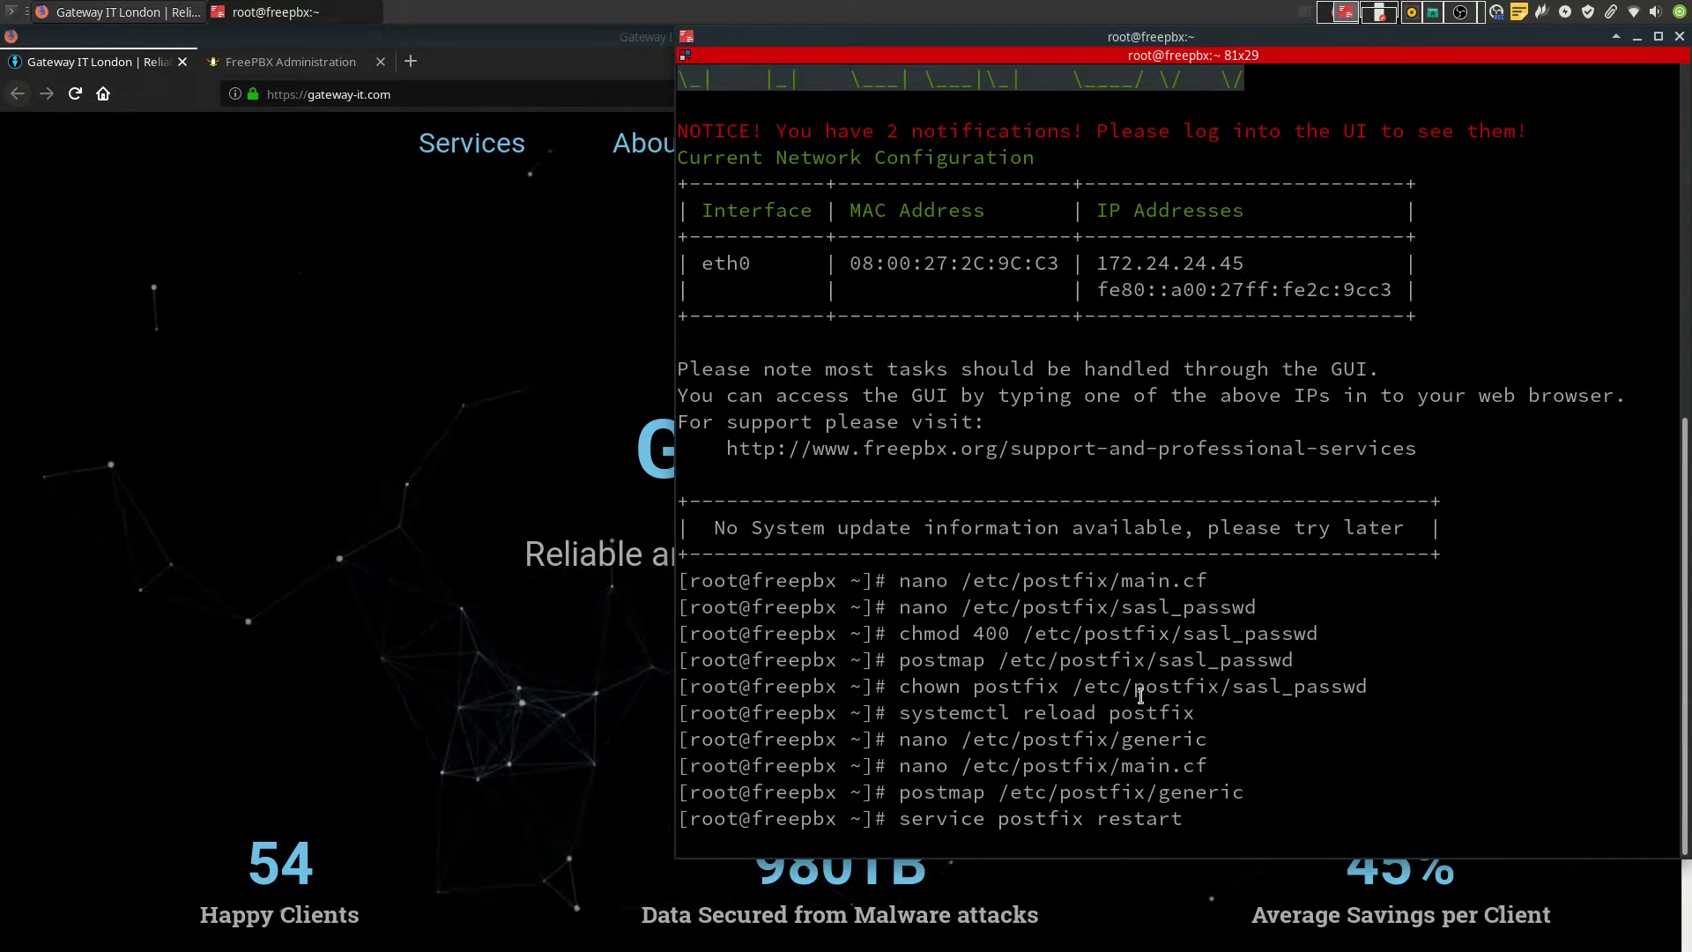
pyautogui.press('Return')
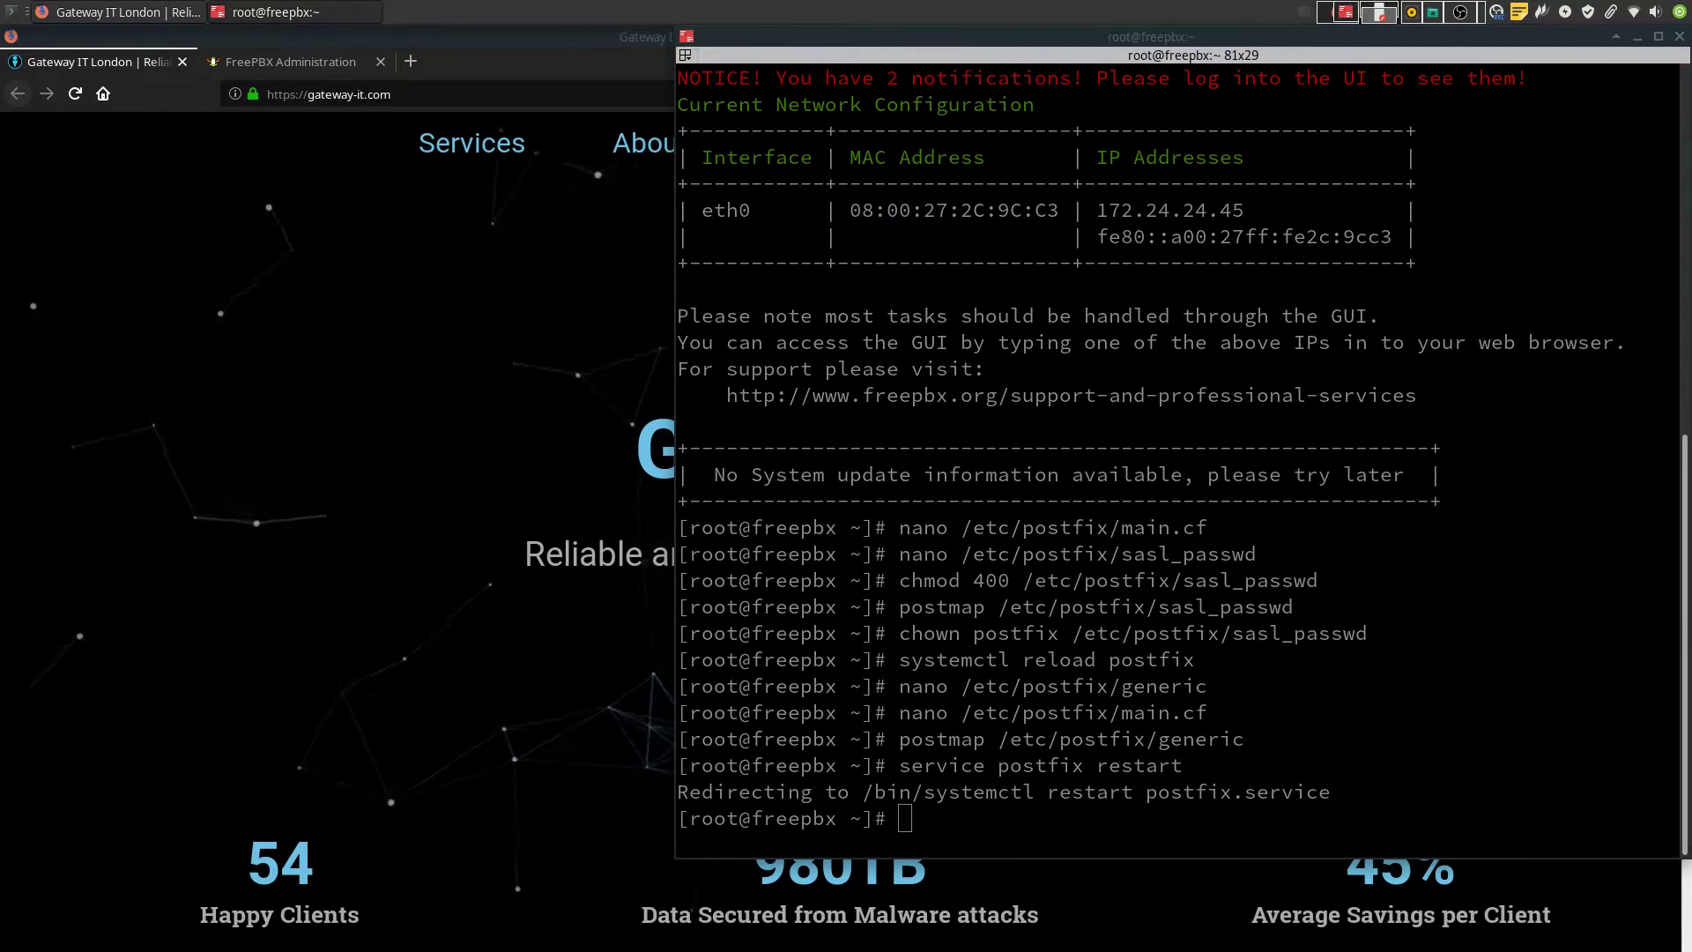
pyautogui.click(1155, 679)
pyautogui.write('systemctl restart postfix')
pyautogui.press('Return')
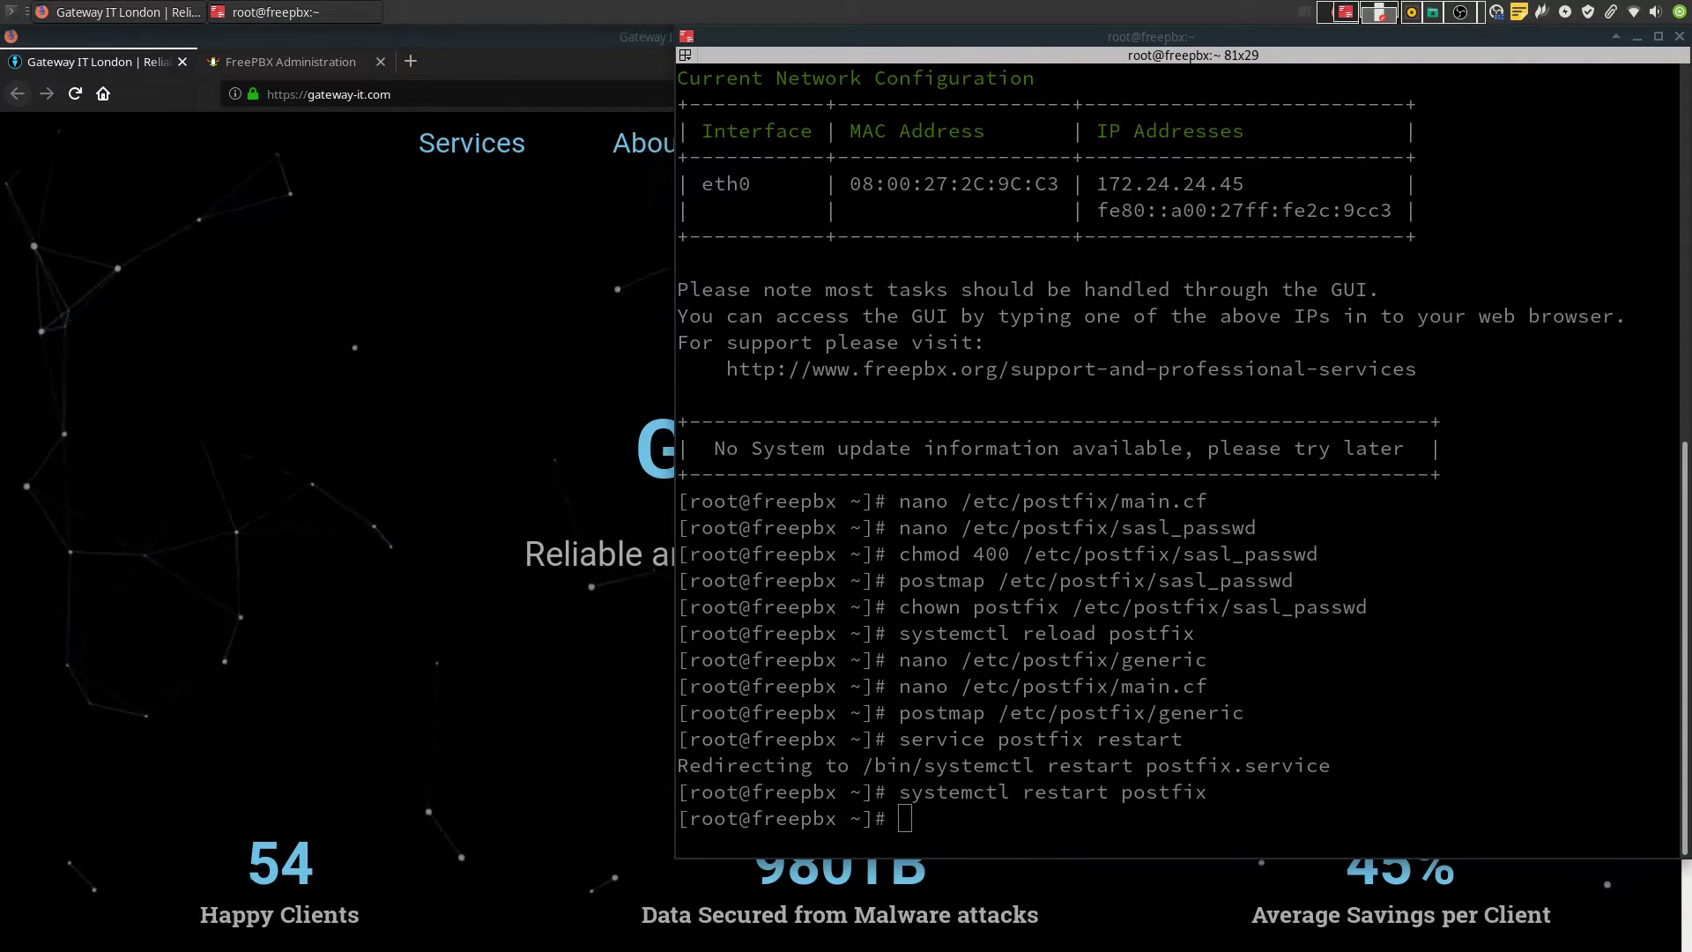
# Send mail -s TestEmail as the asterisk user with body 'Test email body.', finishing with Ctrl+D
pyautogui.middleClick(1366, 709)
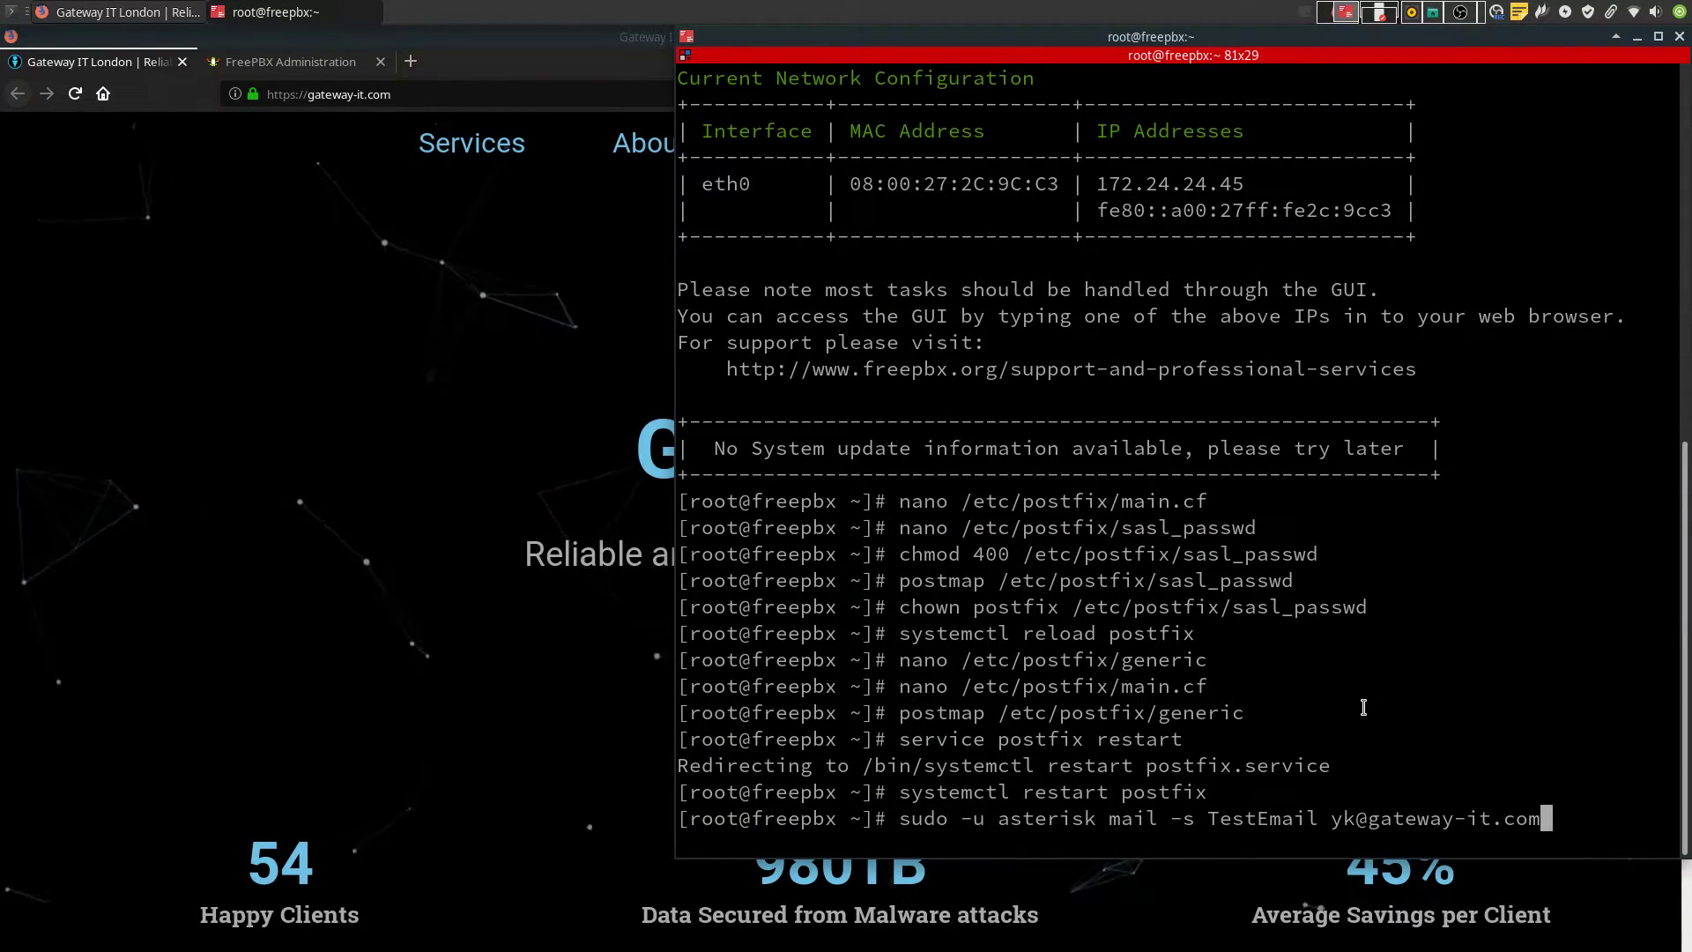
pyautogui.press('Return')
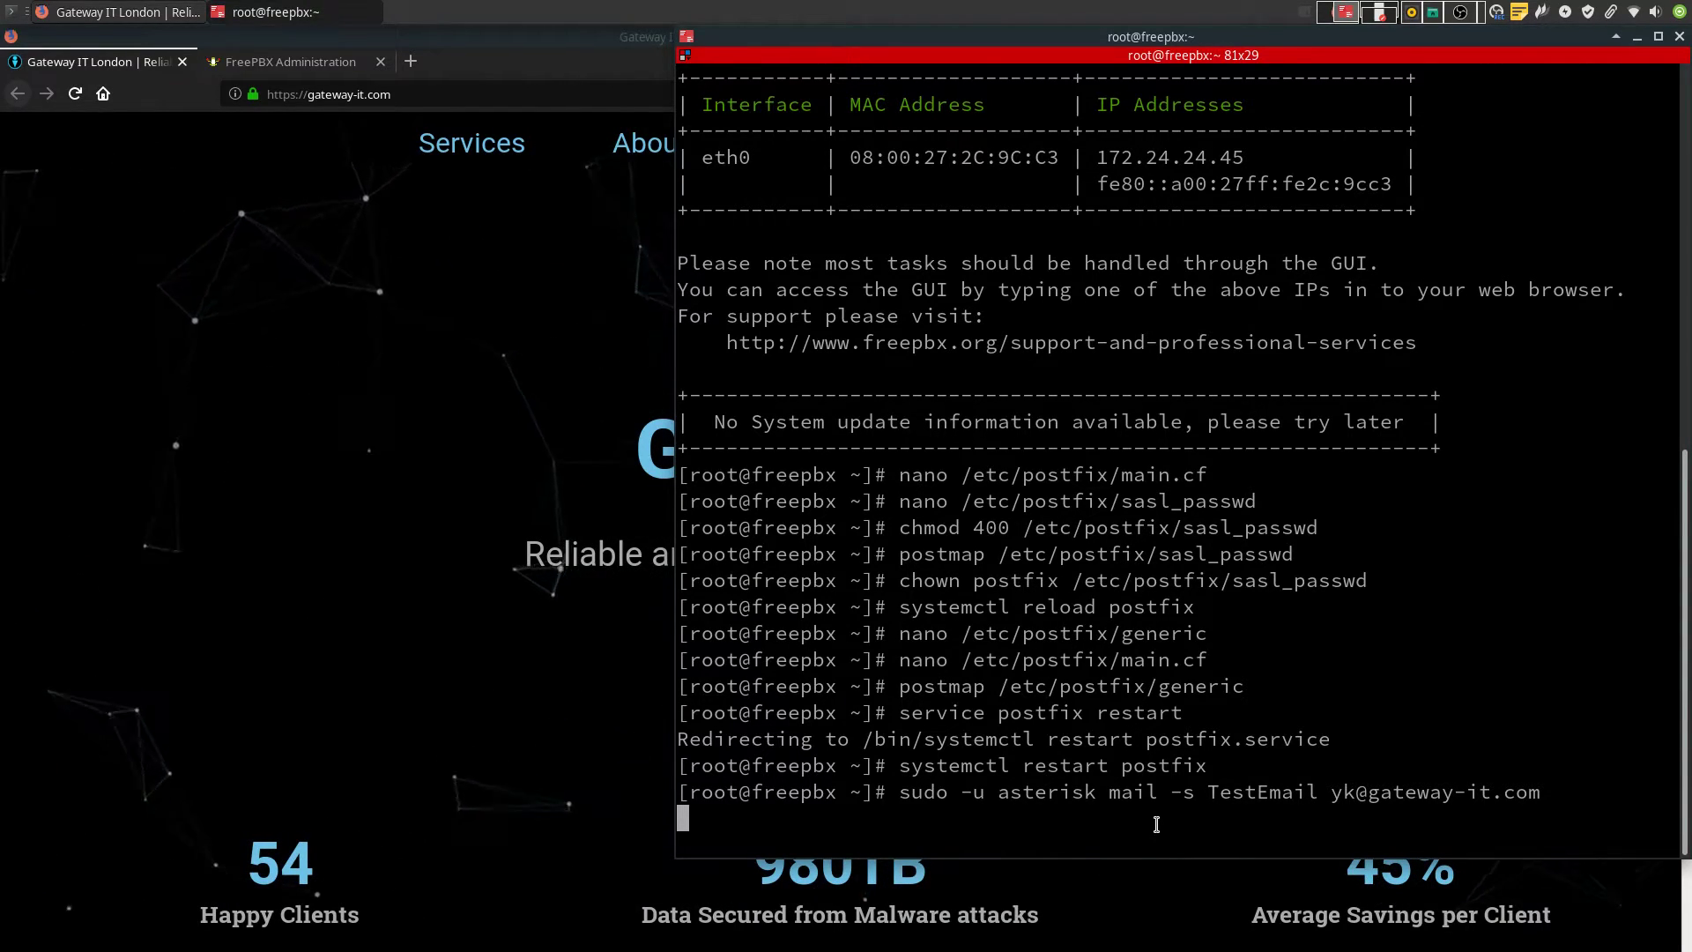
pyautogui.write('Test email')
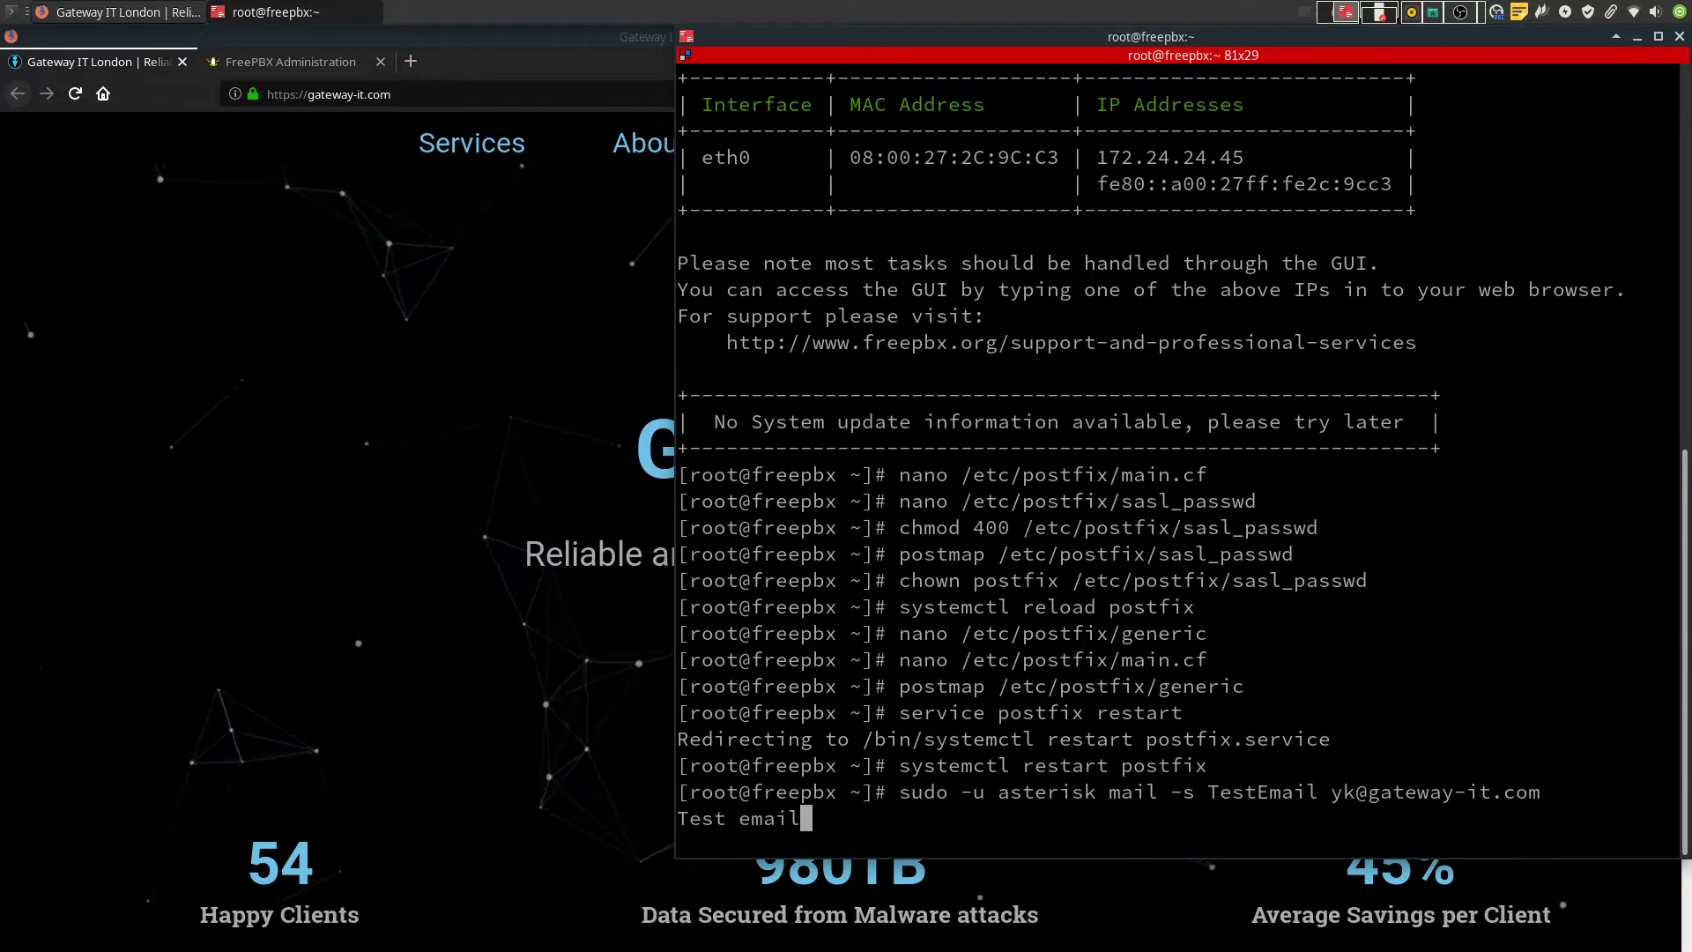
pyautogui.write(' body.')
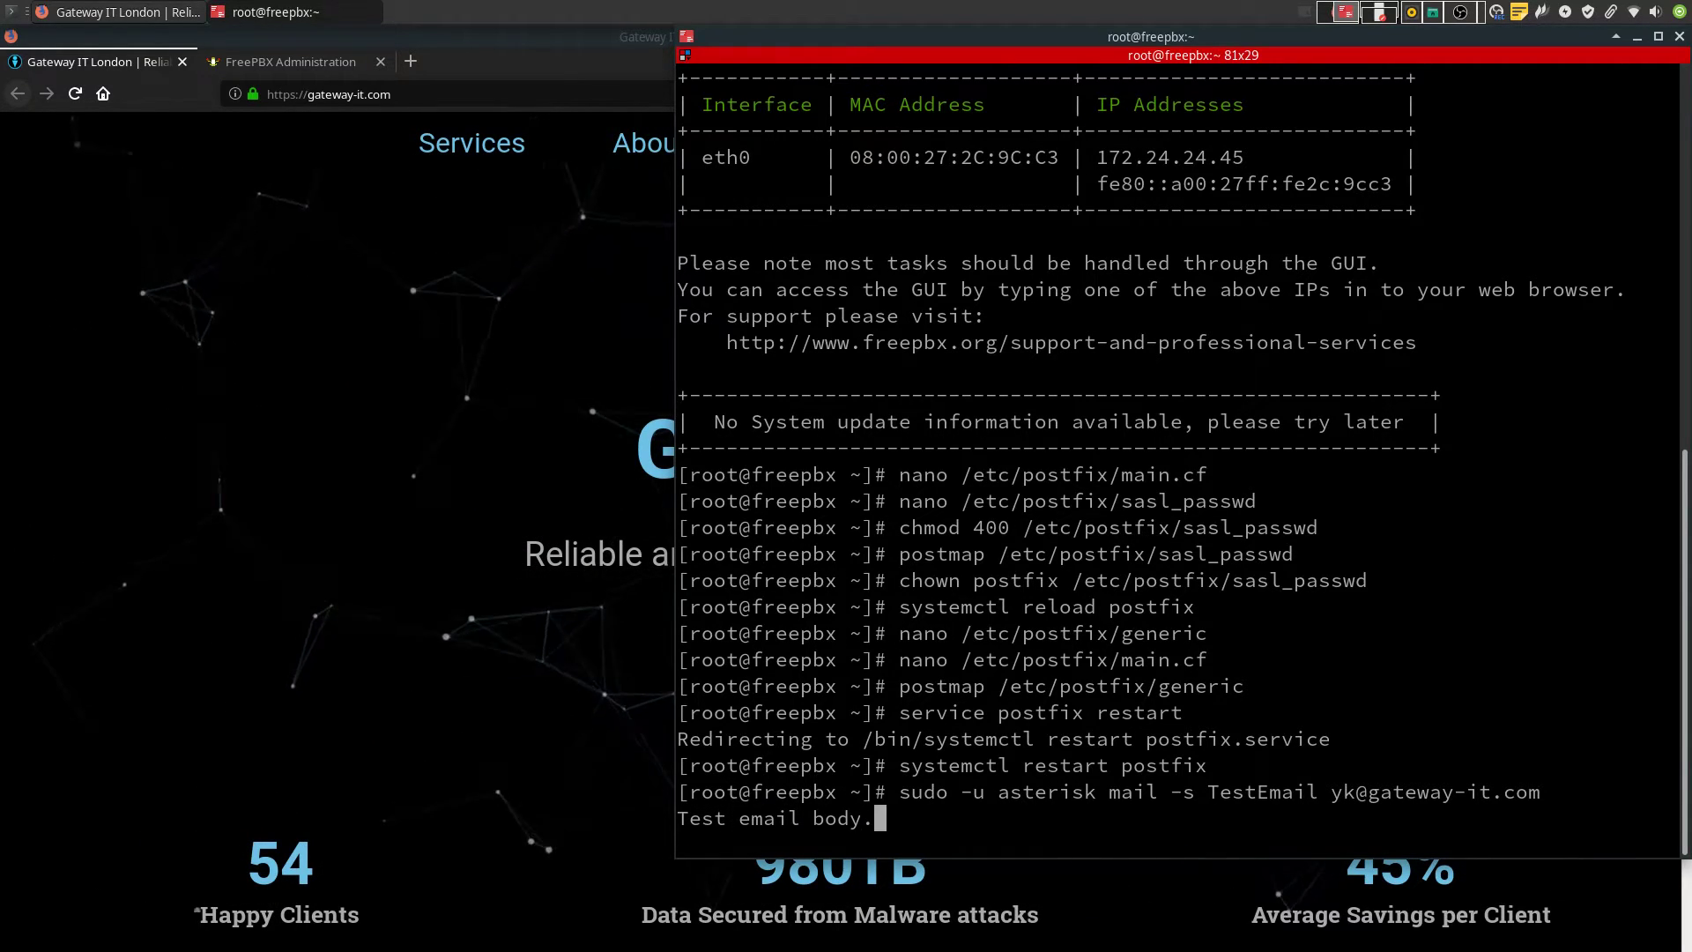
pyautogui.press('Return')
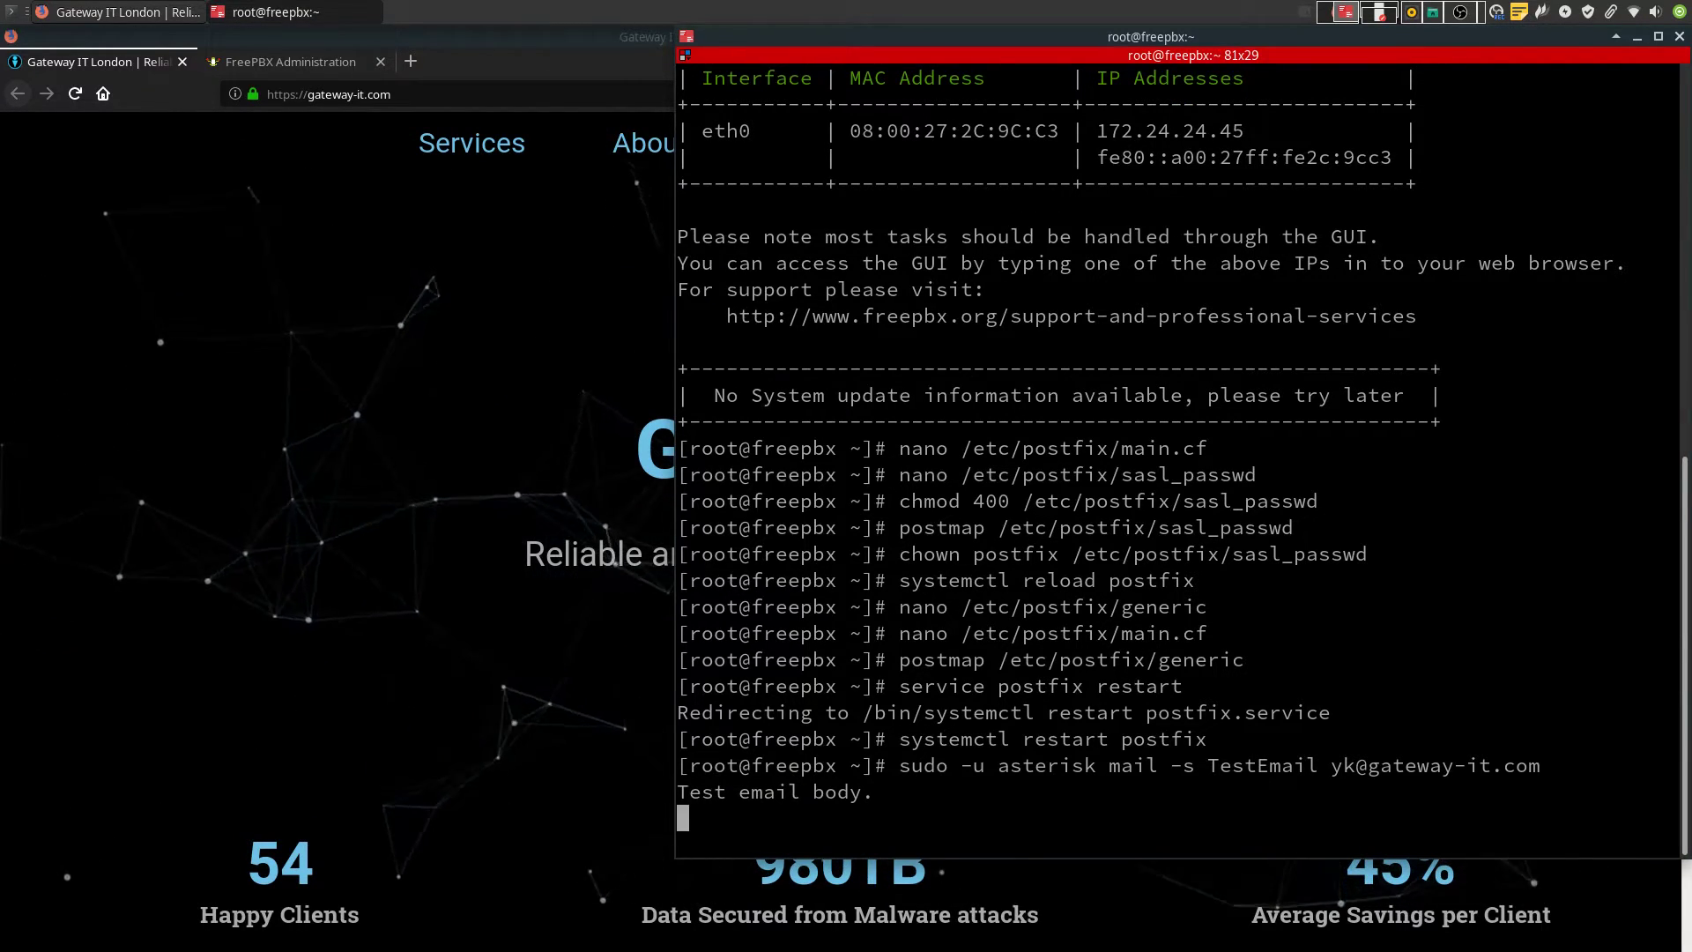
pyautogui.hotkey('ctrl', 'd')
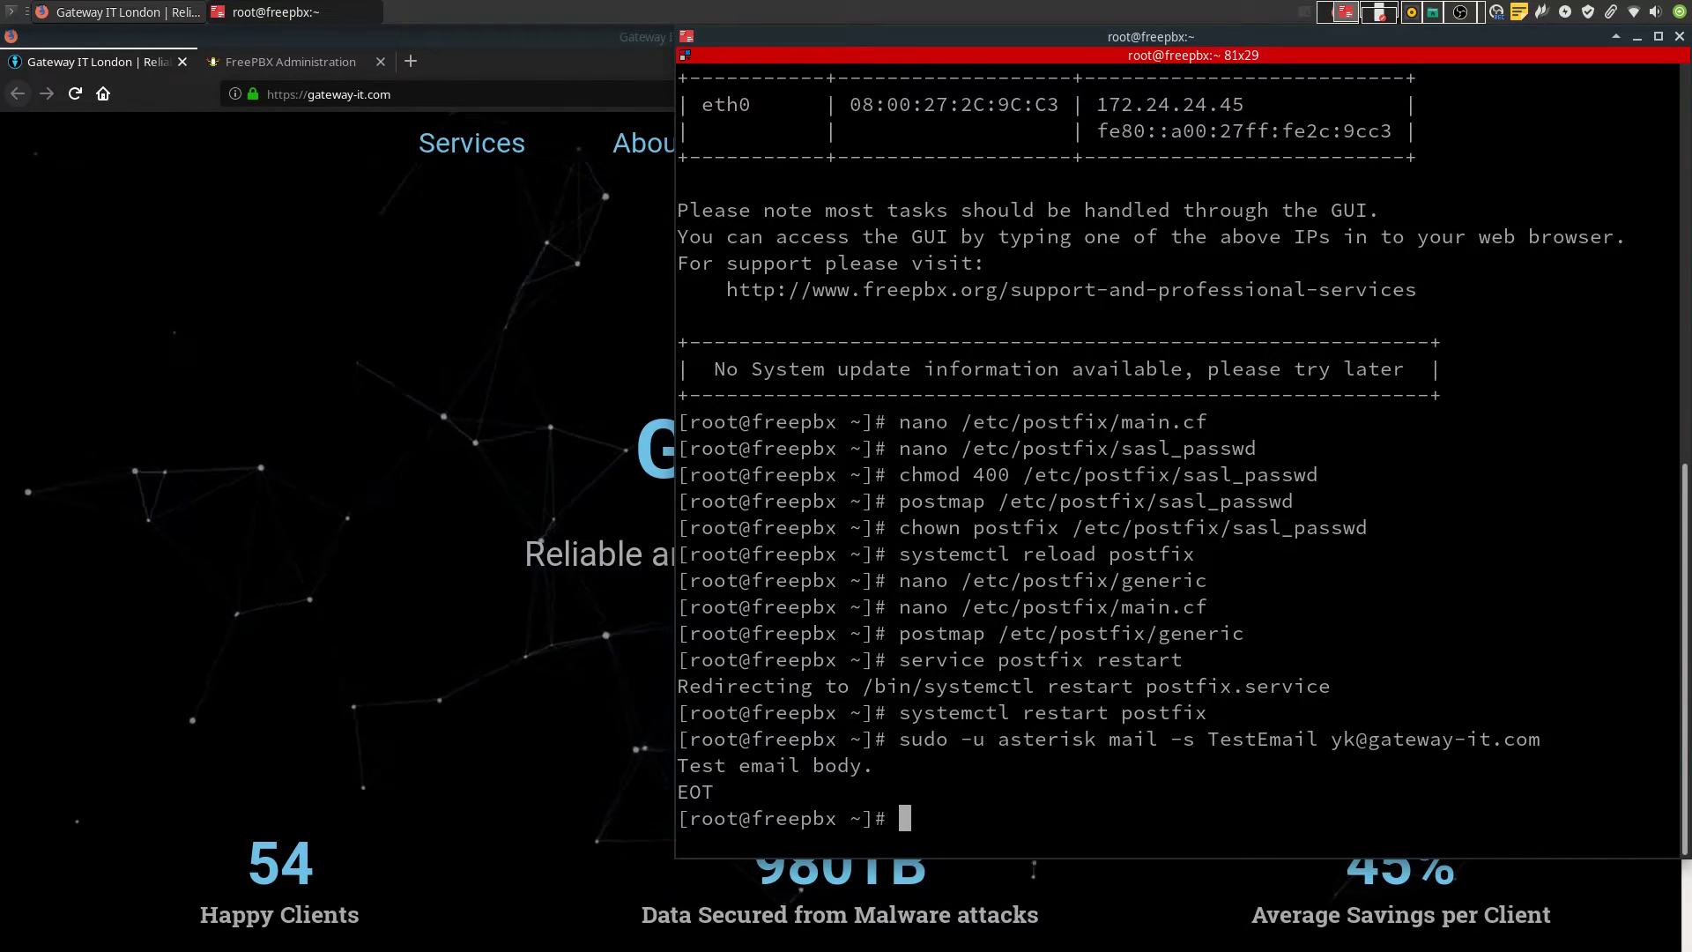
pyautogui.press('Return')
pyautogui.press('Return')
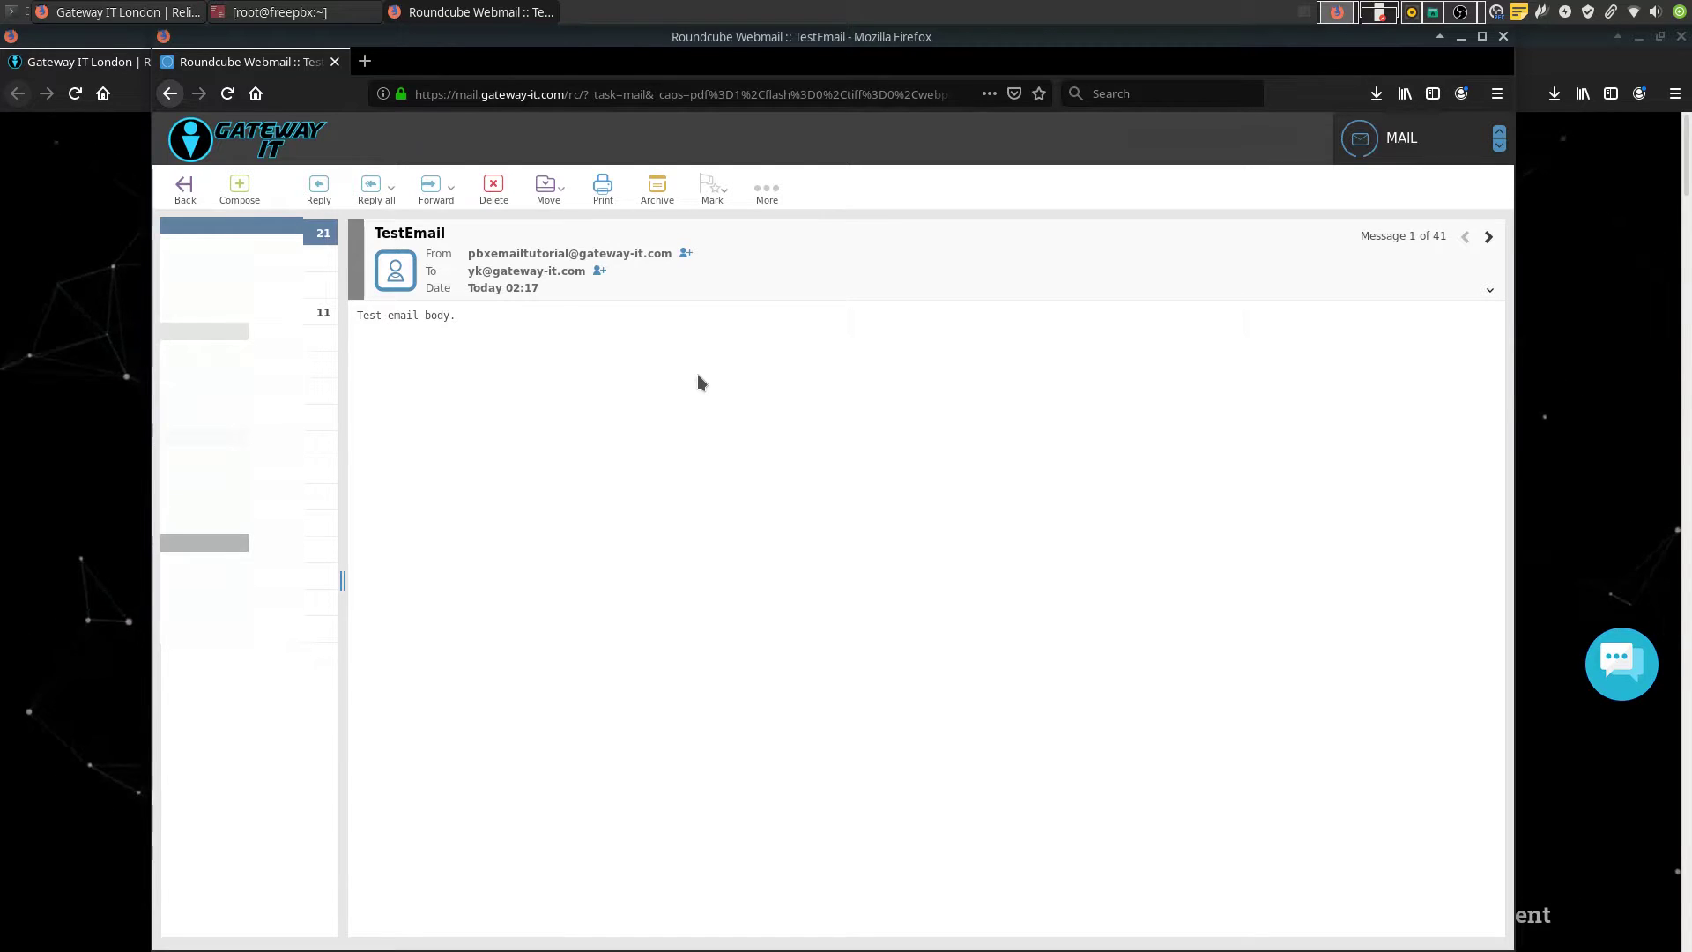
# Close the Roundcube webmail window after checking the TestEmail sender
pyautogui.hotkey('ctrl', 'shift', 'w')
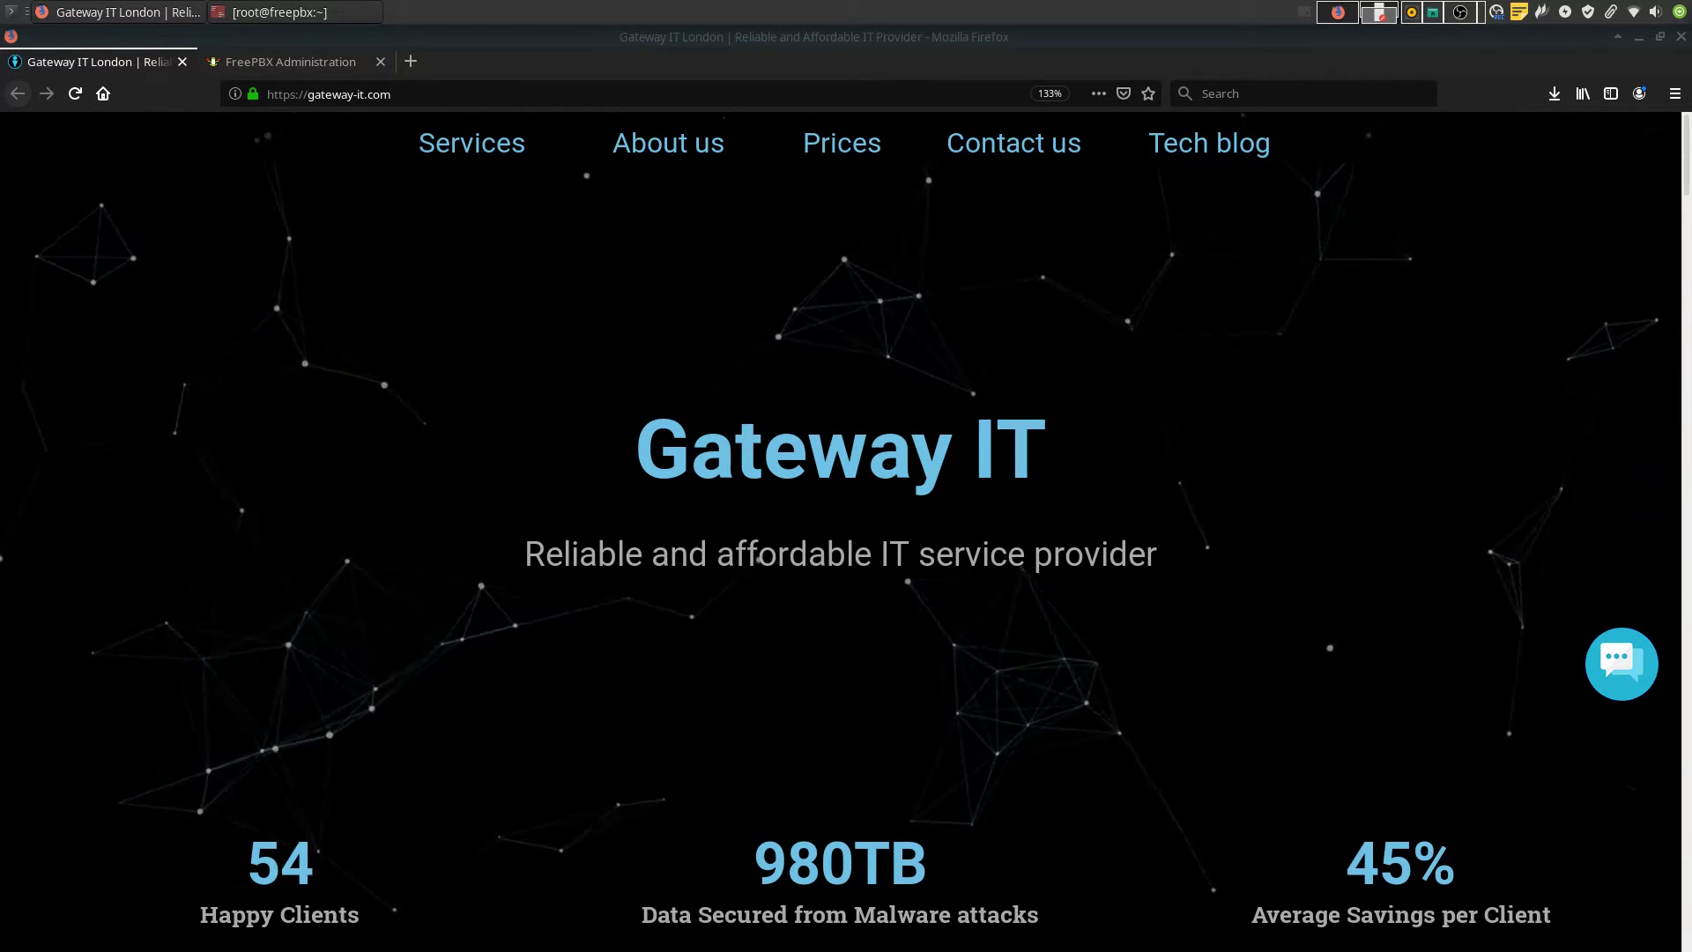
# Open System Admin Notifications Settings and paste the relay sender into From Address
pyautogui.hotkey('ctrl', 'Tab')
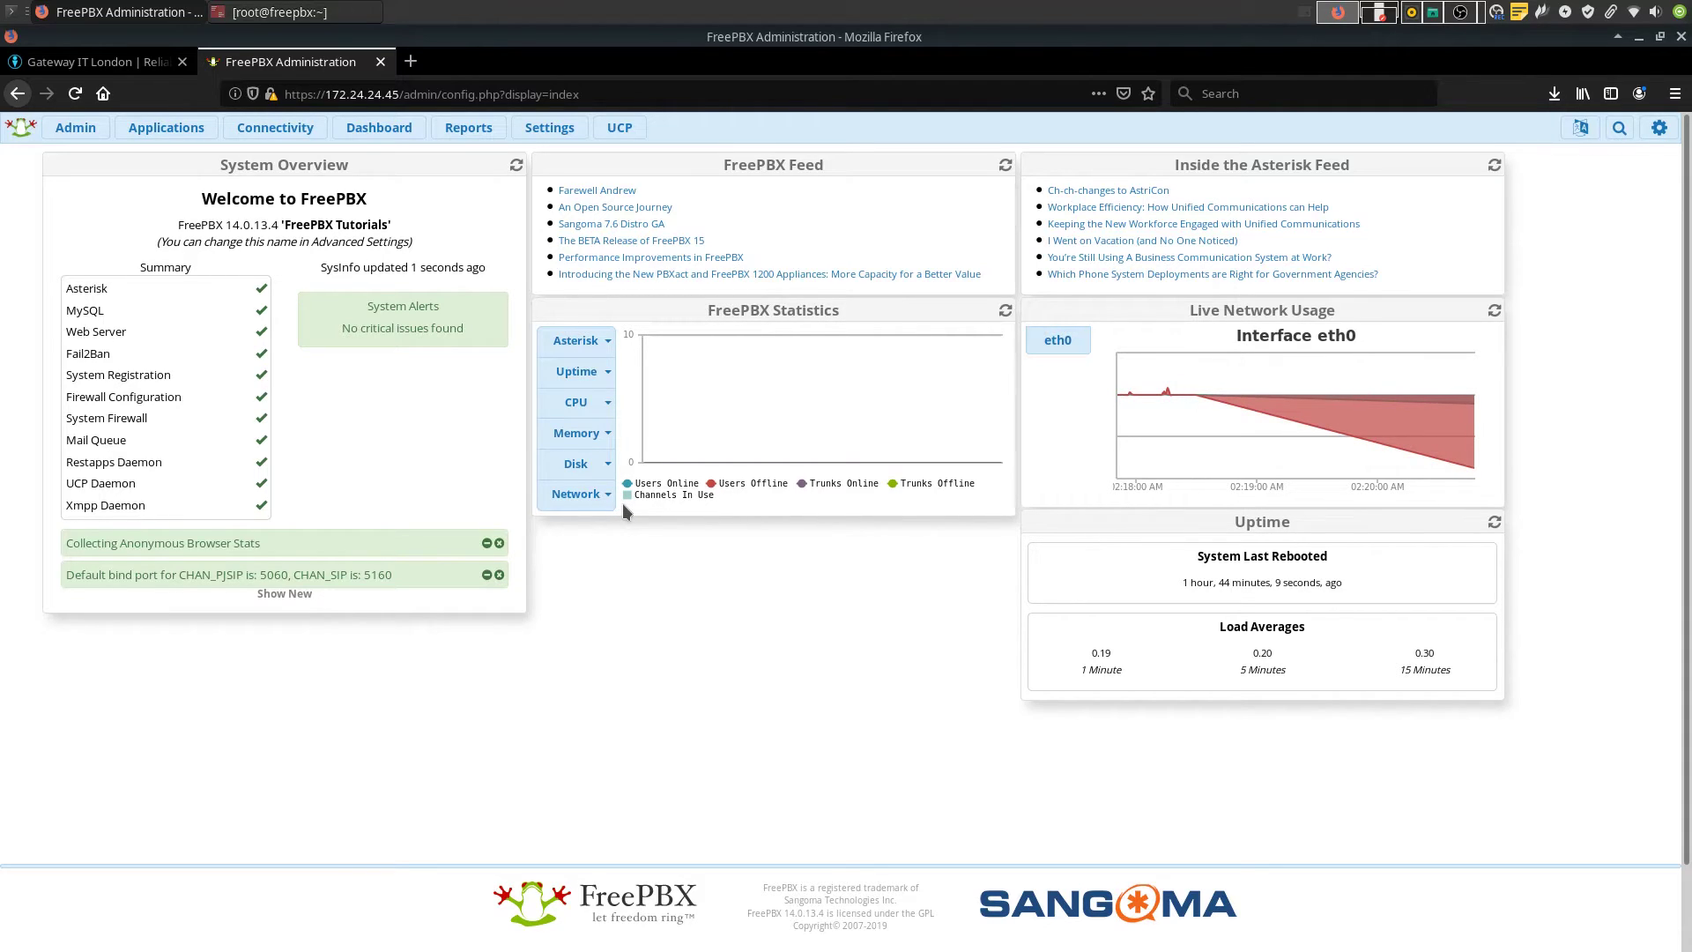
pyautogui.click(75, 127)
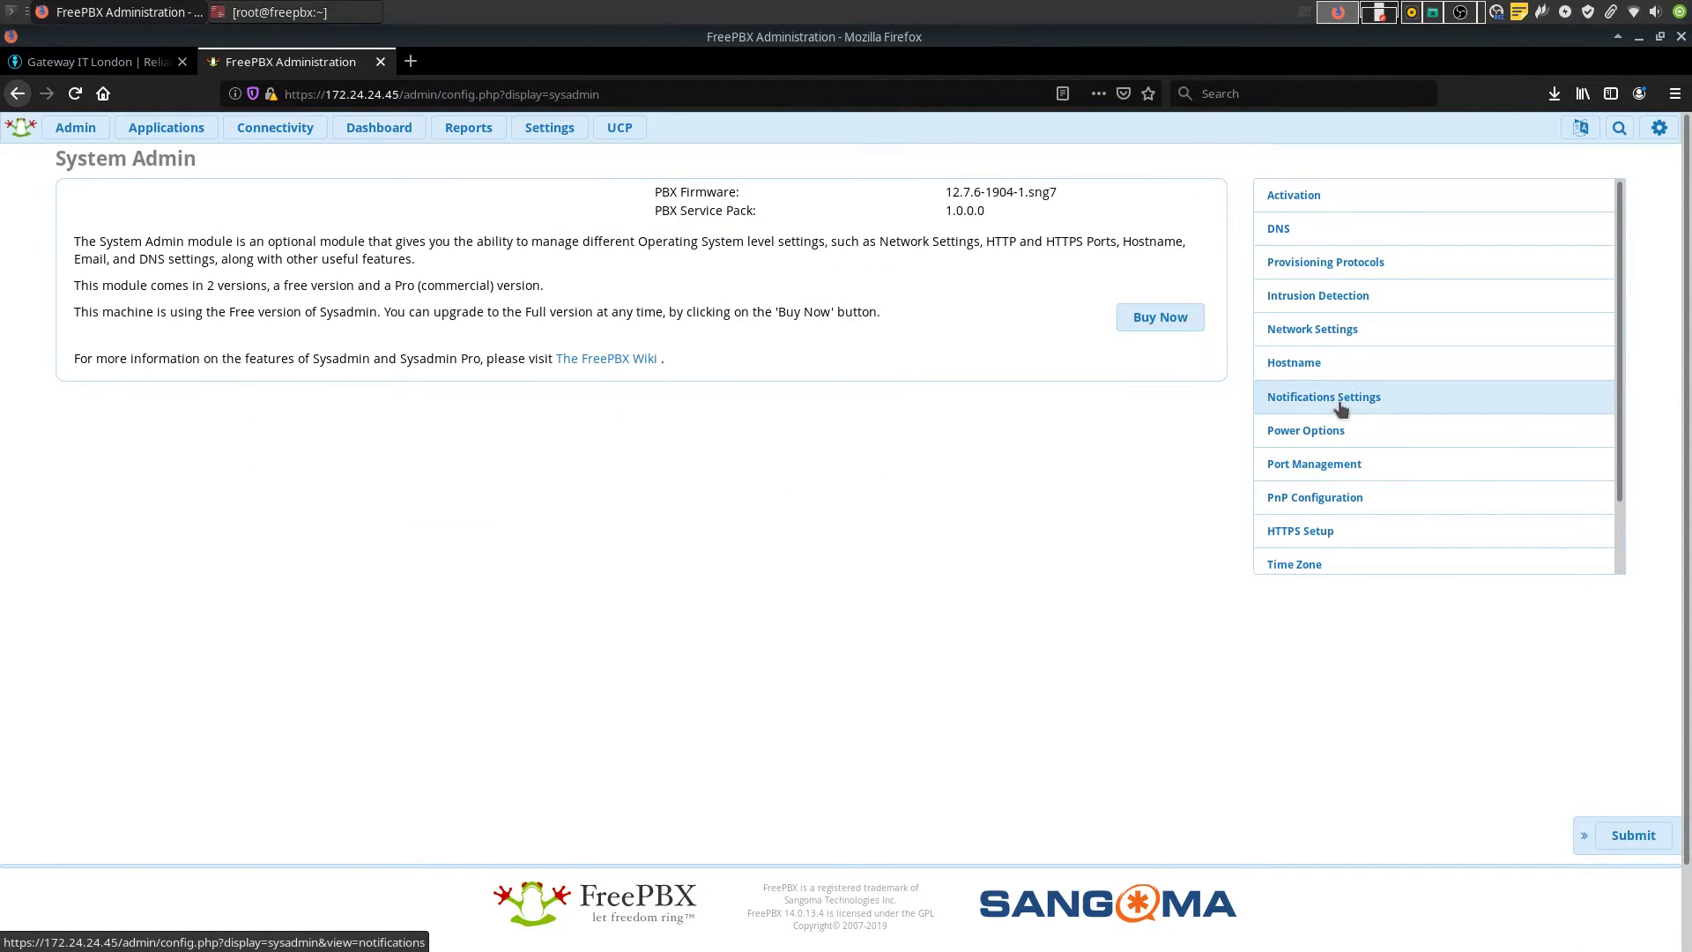
pyautogui.click(1339, 404)
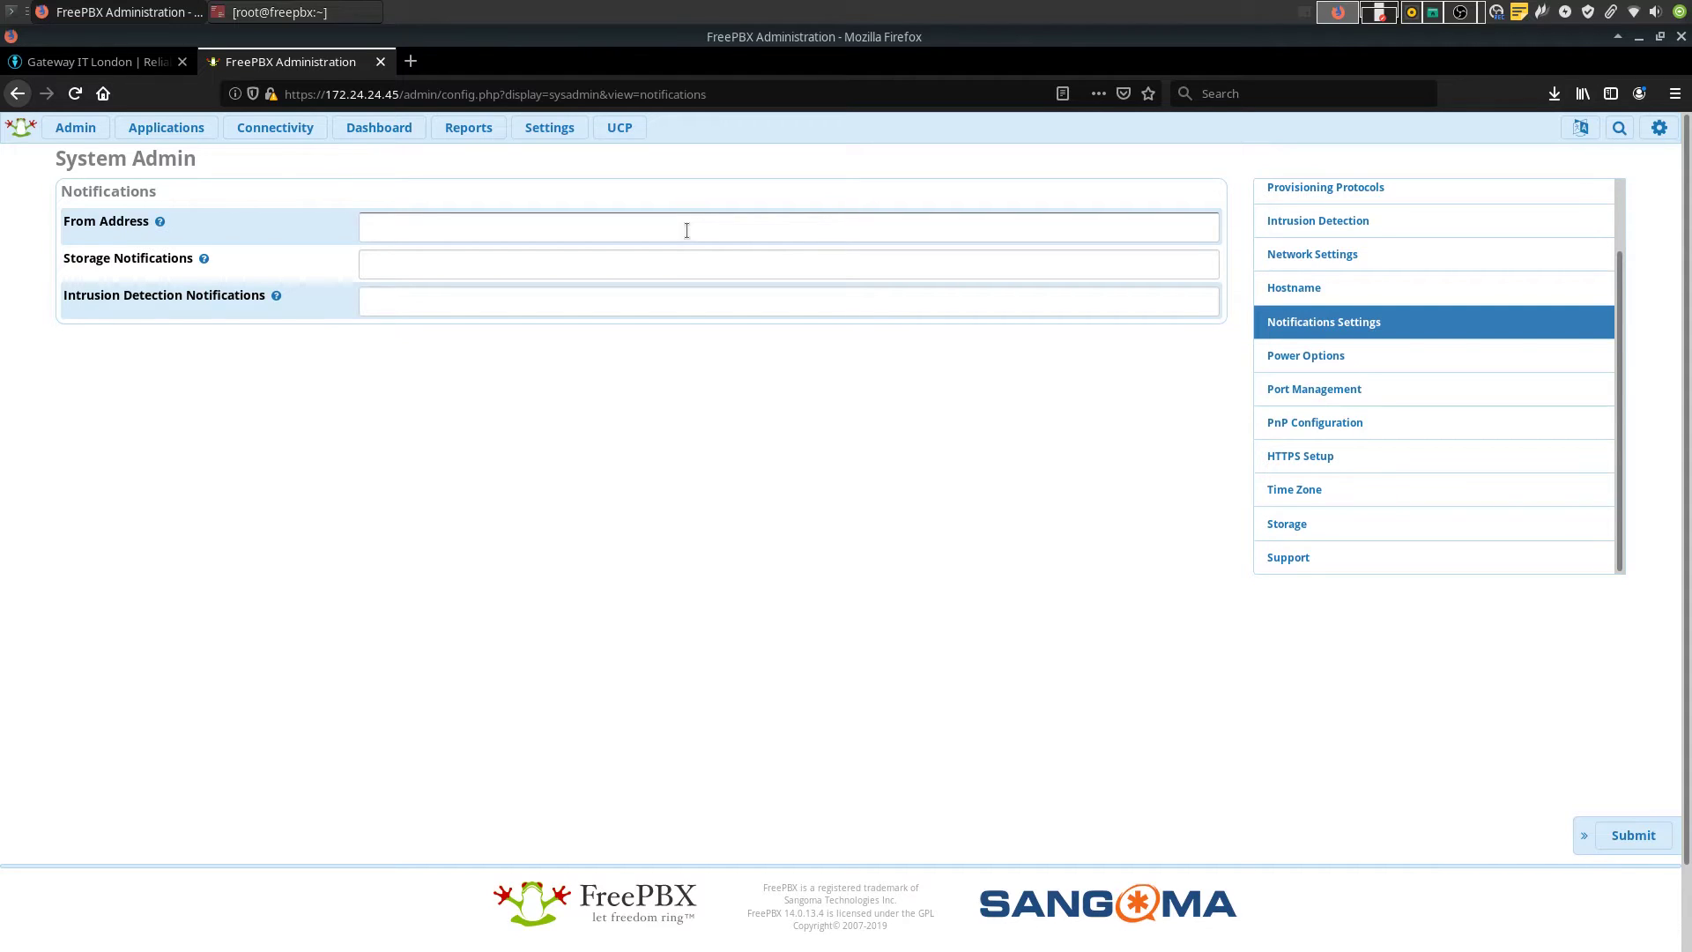
pyautogui.hotkey('ctrl', '+')
pyautogui.hotkey('ctrl', '+')
pyautogui.hotkey('ctrl', '+')
pyautogui.hotkey('ctrl', '+')
pyautogui.hotkey('ctrl', '+')
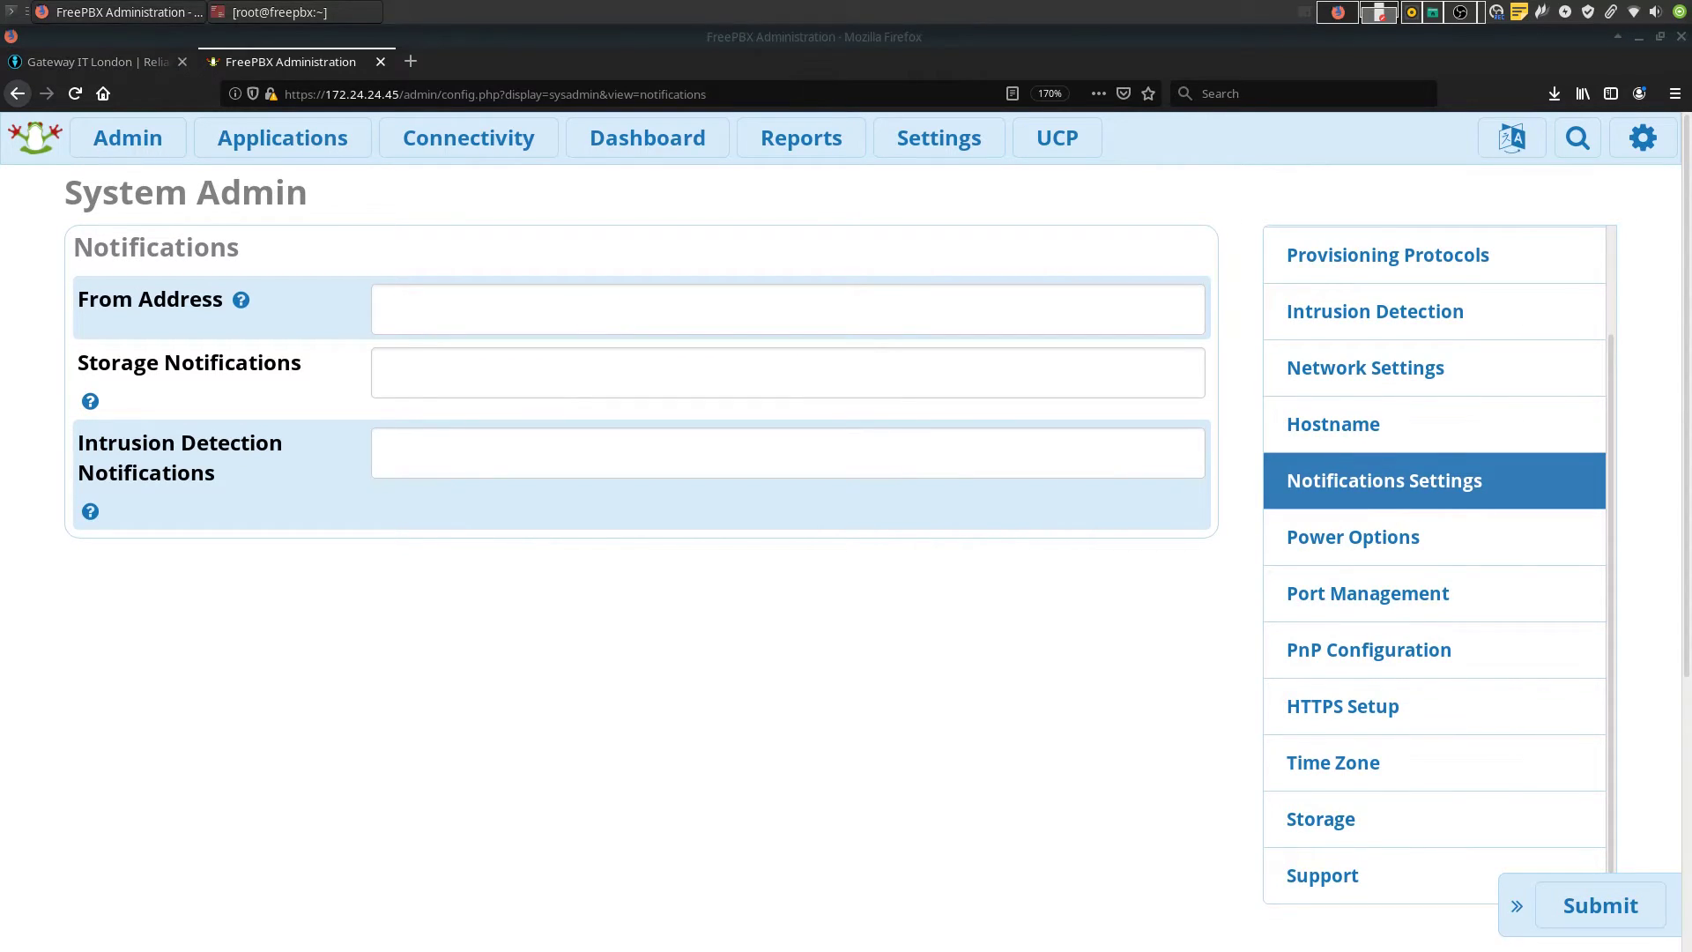
pyautogui.click(493, 299)
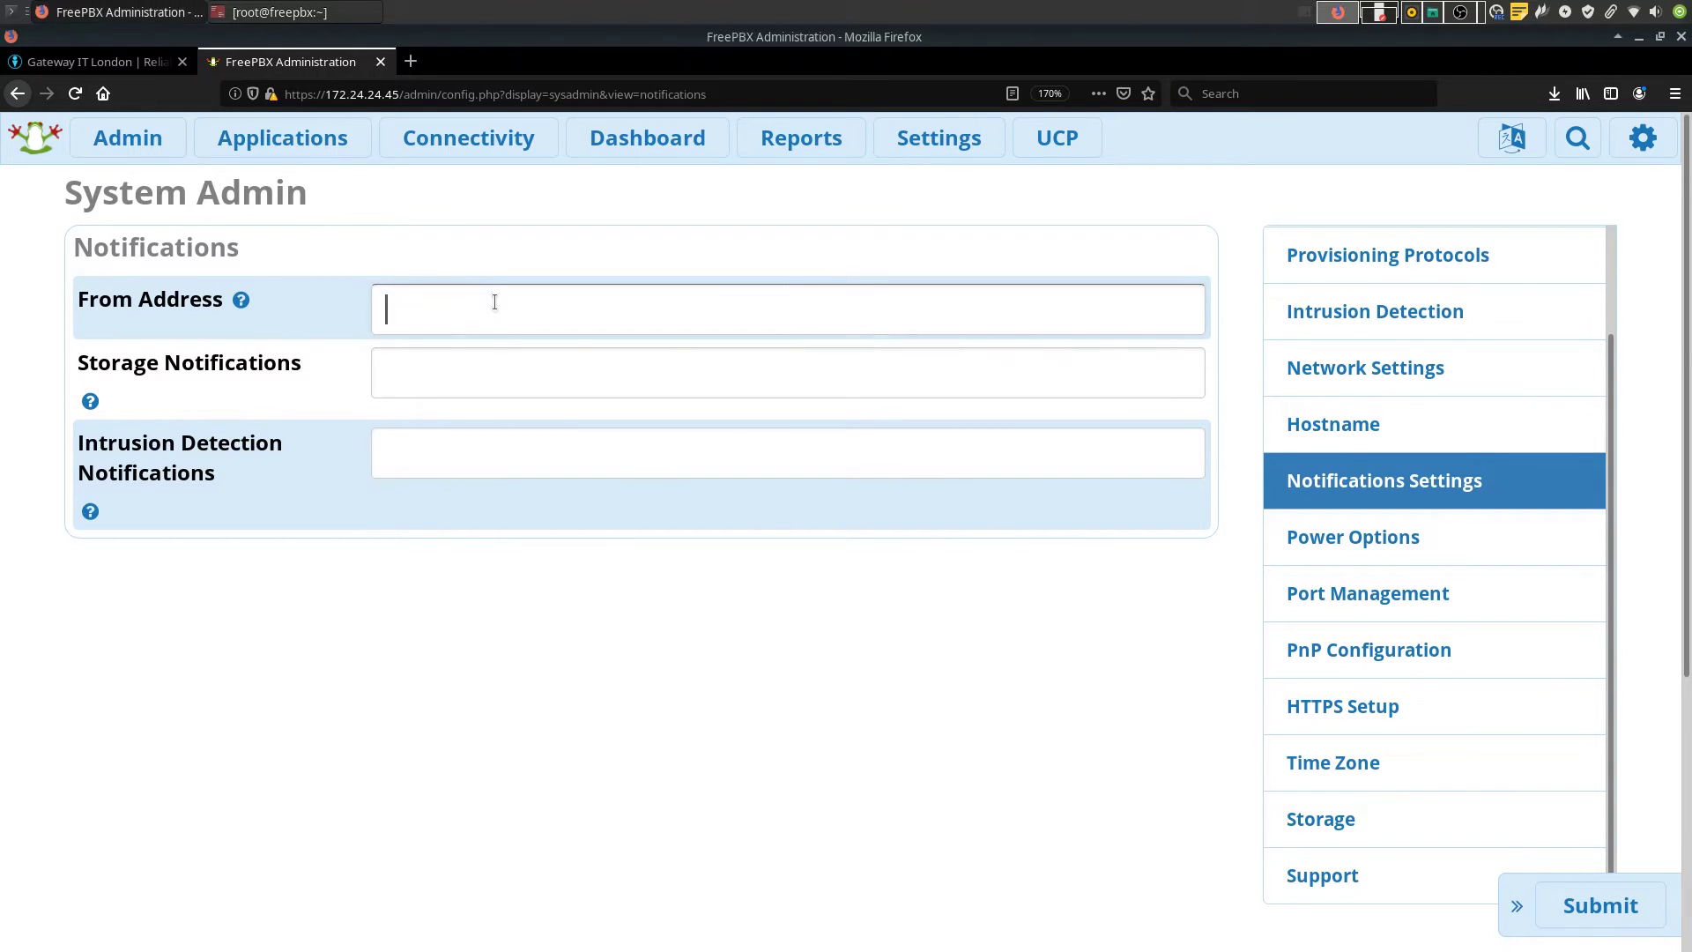
pyautogui.hotkey('ctrl', 'v')
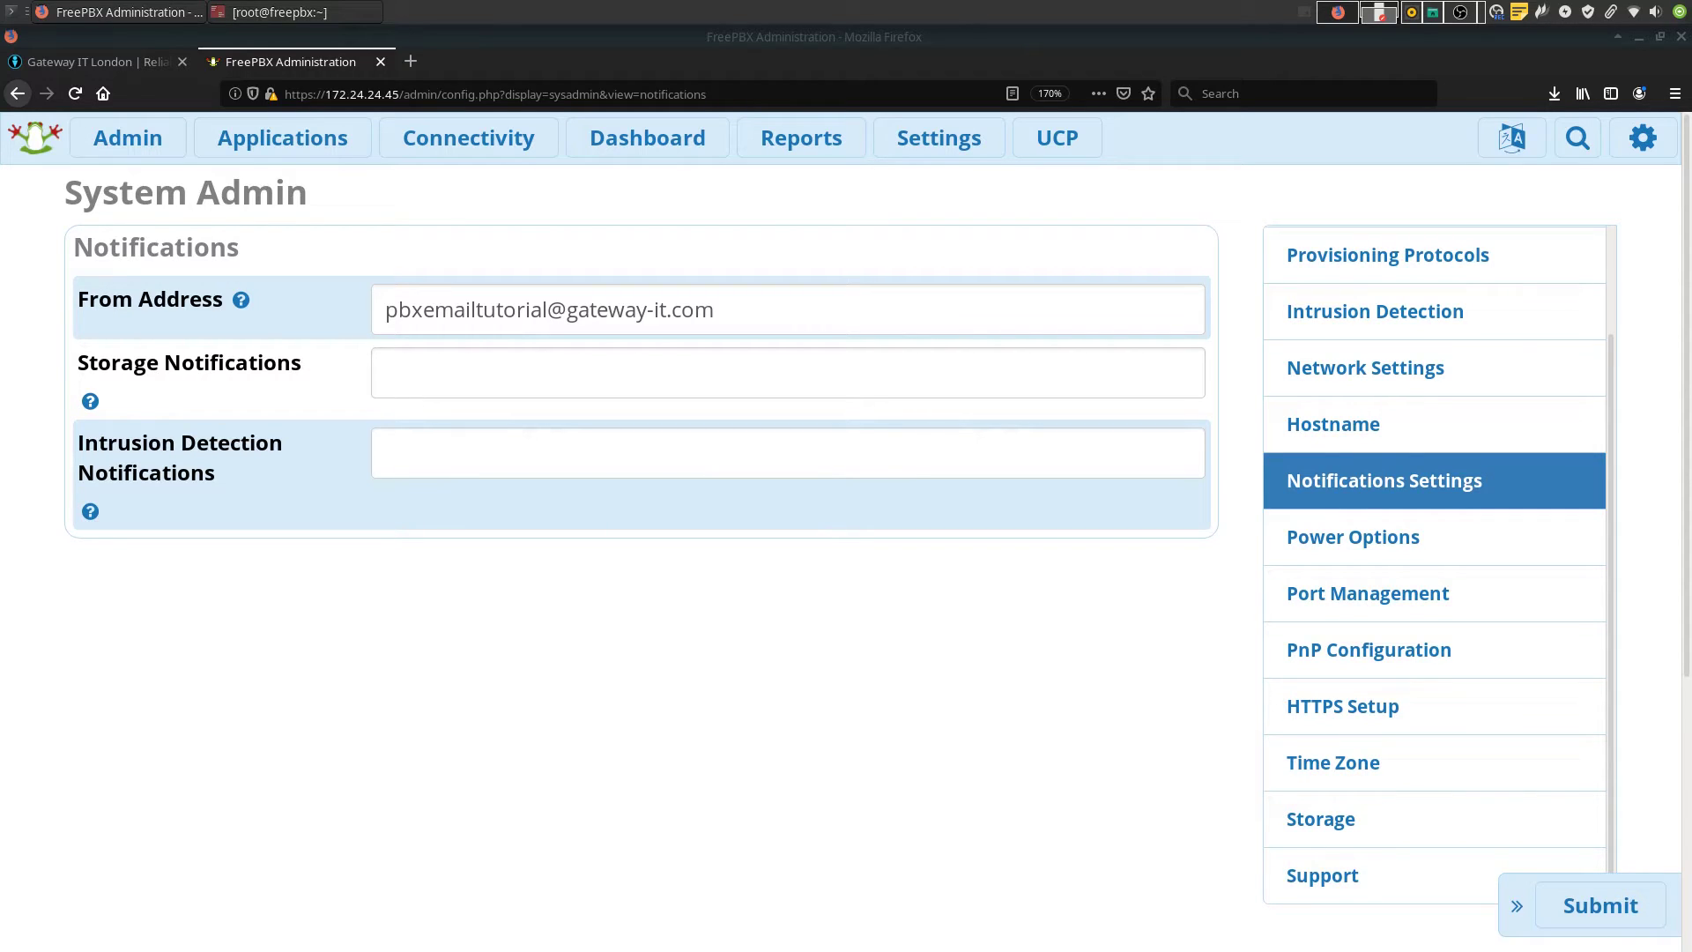
# Enter the admin e-mail address for Storage and Intrusion Detection Notifications and submit
pyautogui.click(828, 383)
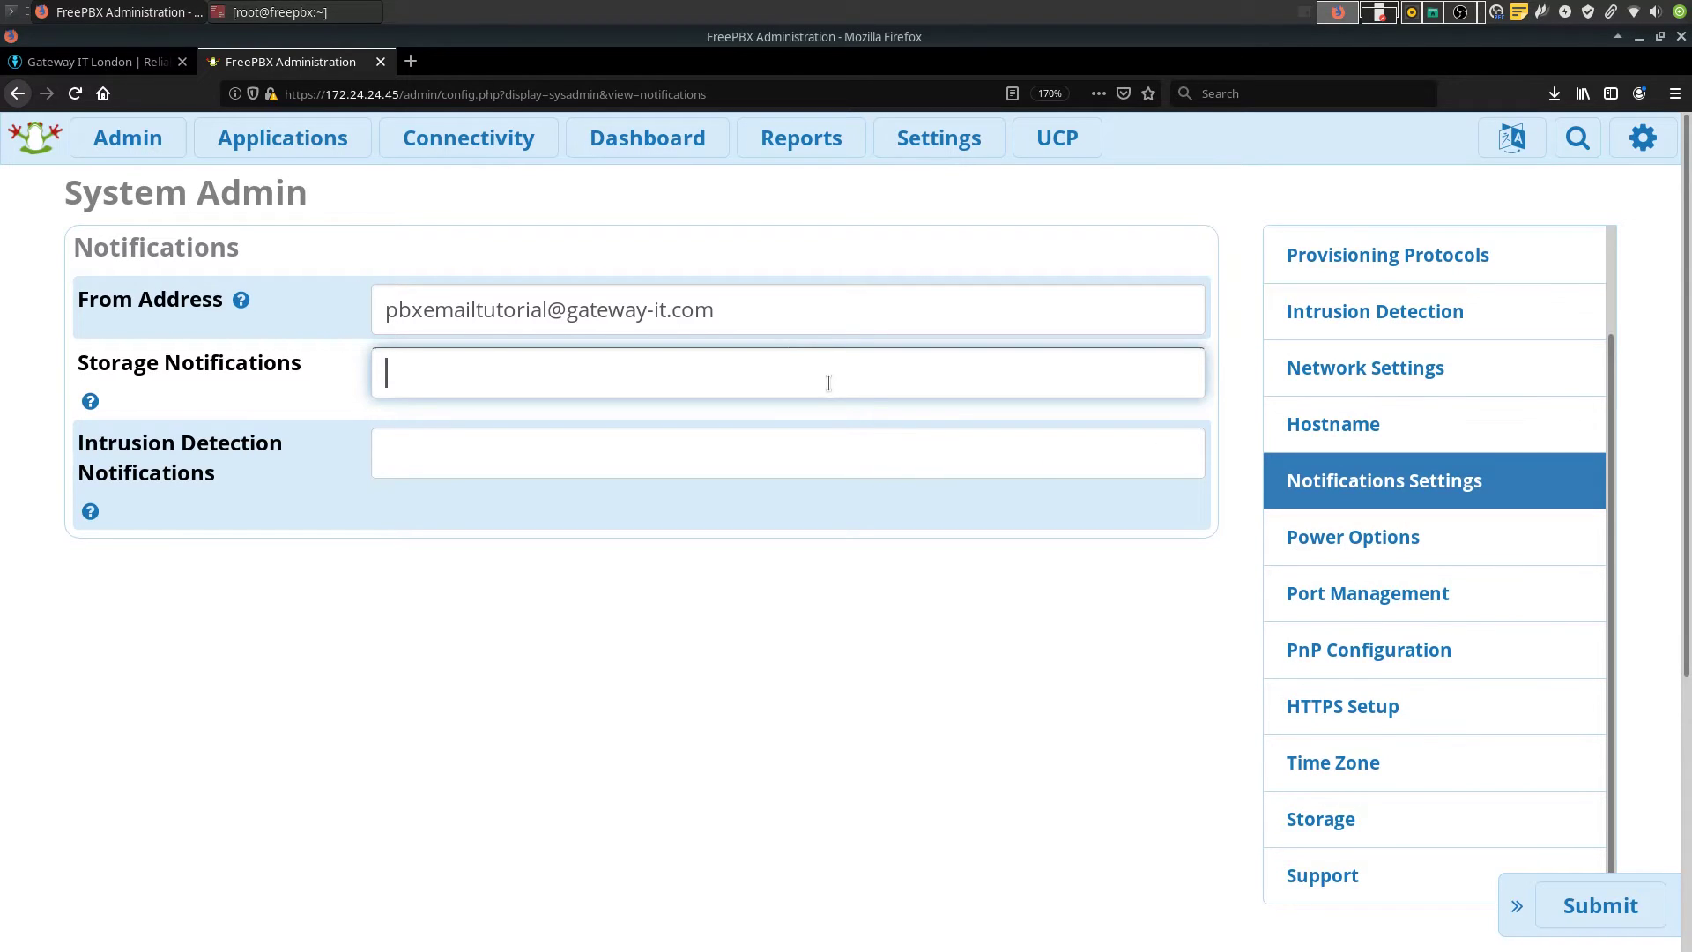
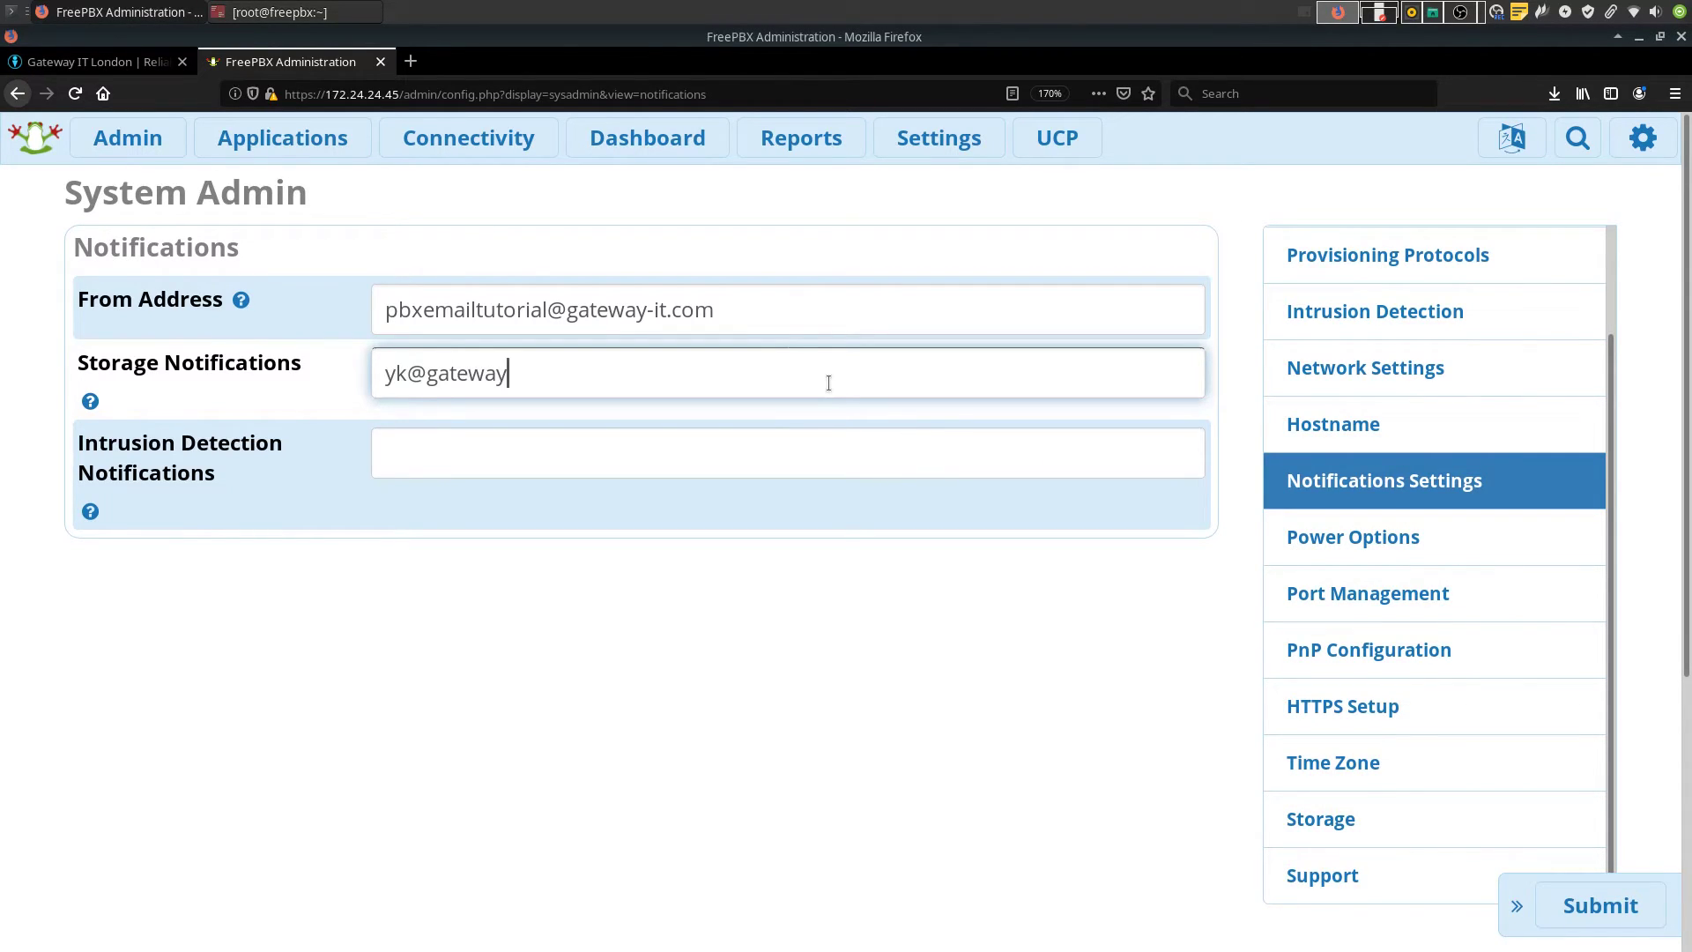
pyautogui.click(742, 447)
pyautogui.click(742, 447)
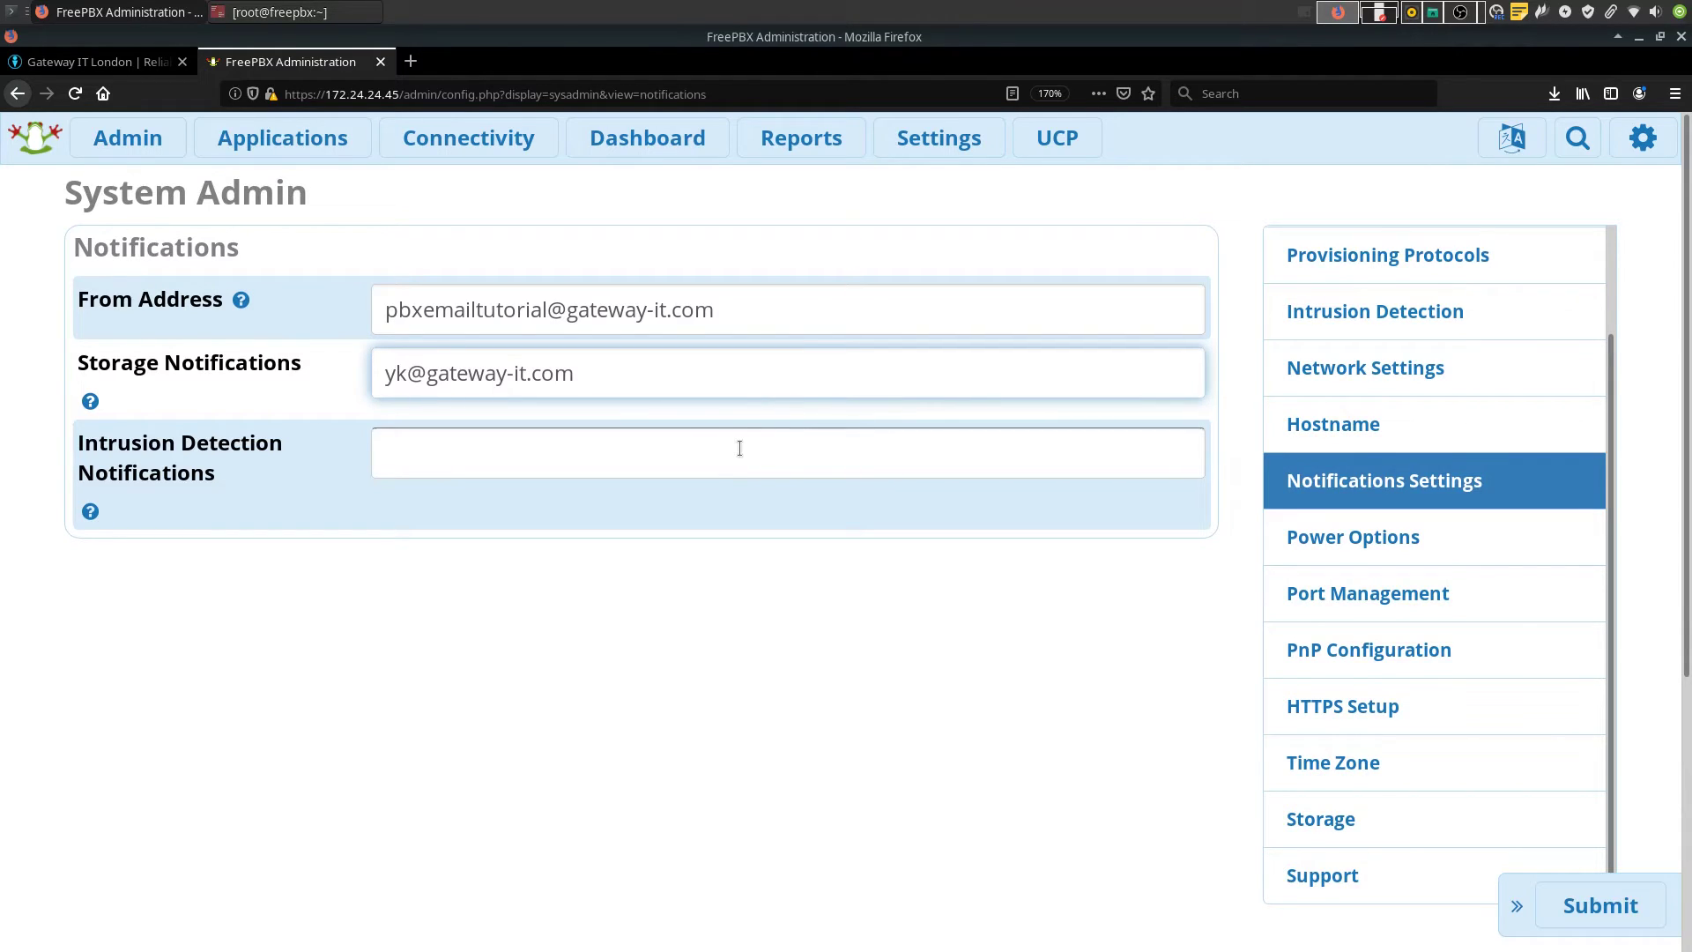
pyautogui.click(626, 374)
pyautogui.moveTo(628, 373); pyautogui.dragTo(331, 378)
pyautogui.hotkey('ctrl', 'c')
pyautogui.click(547, 451)
pyautogui.hotkey('ctrl', 'v')
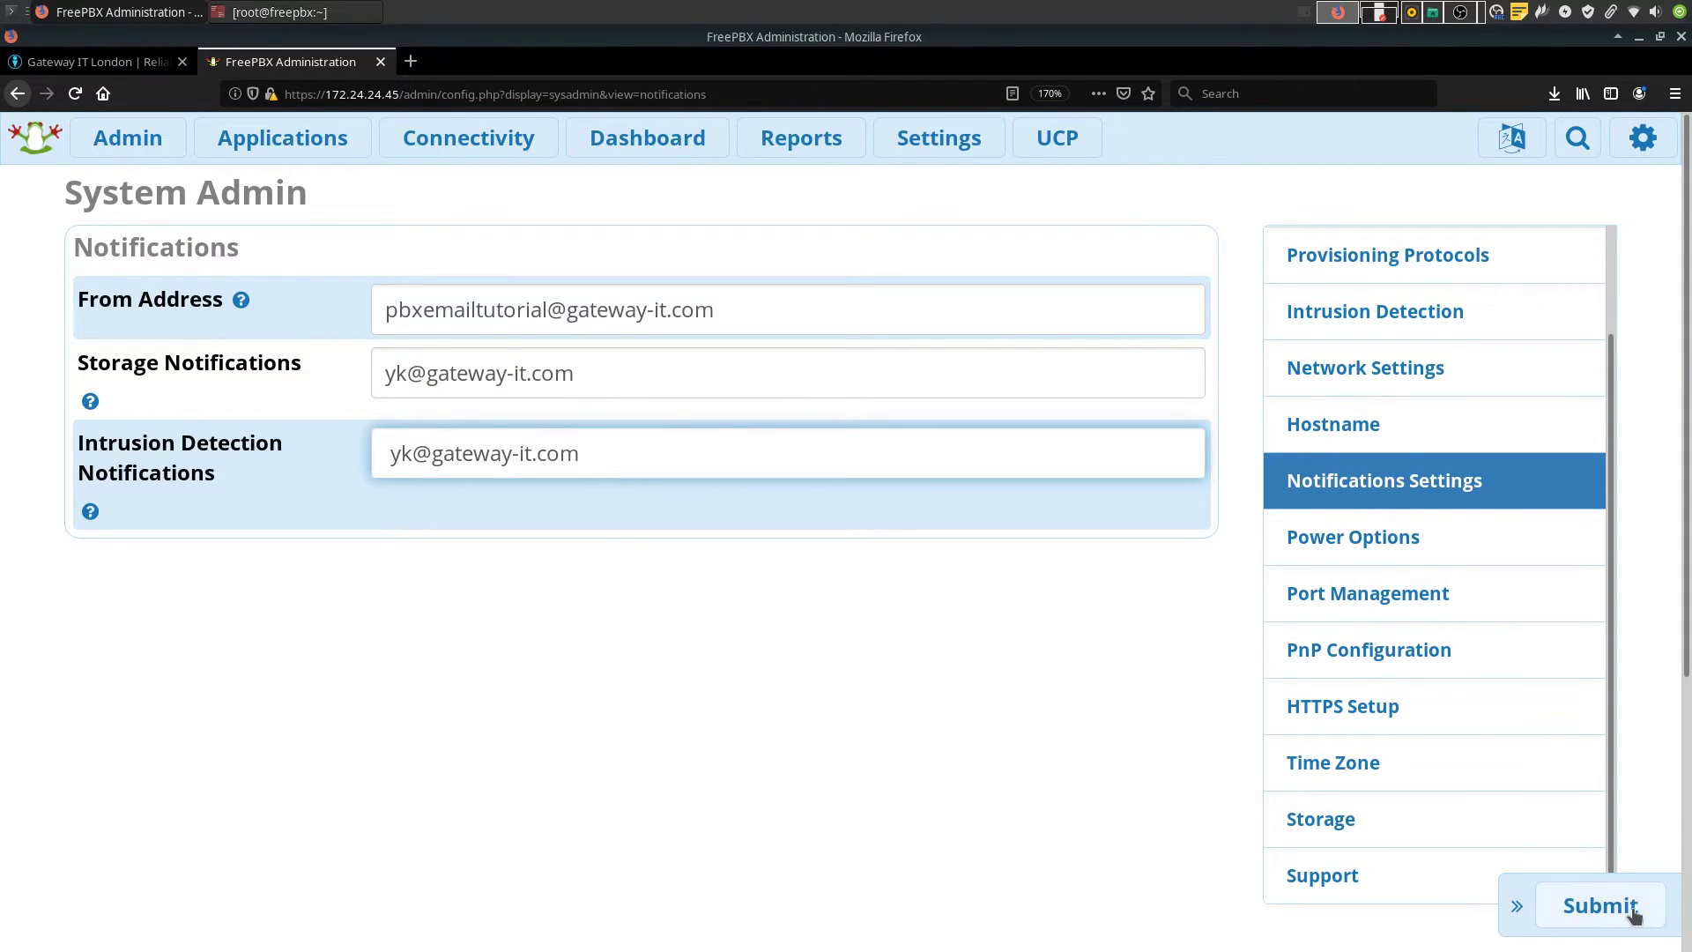
pyautogui.click(1623, 910)
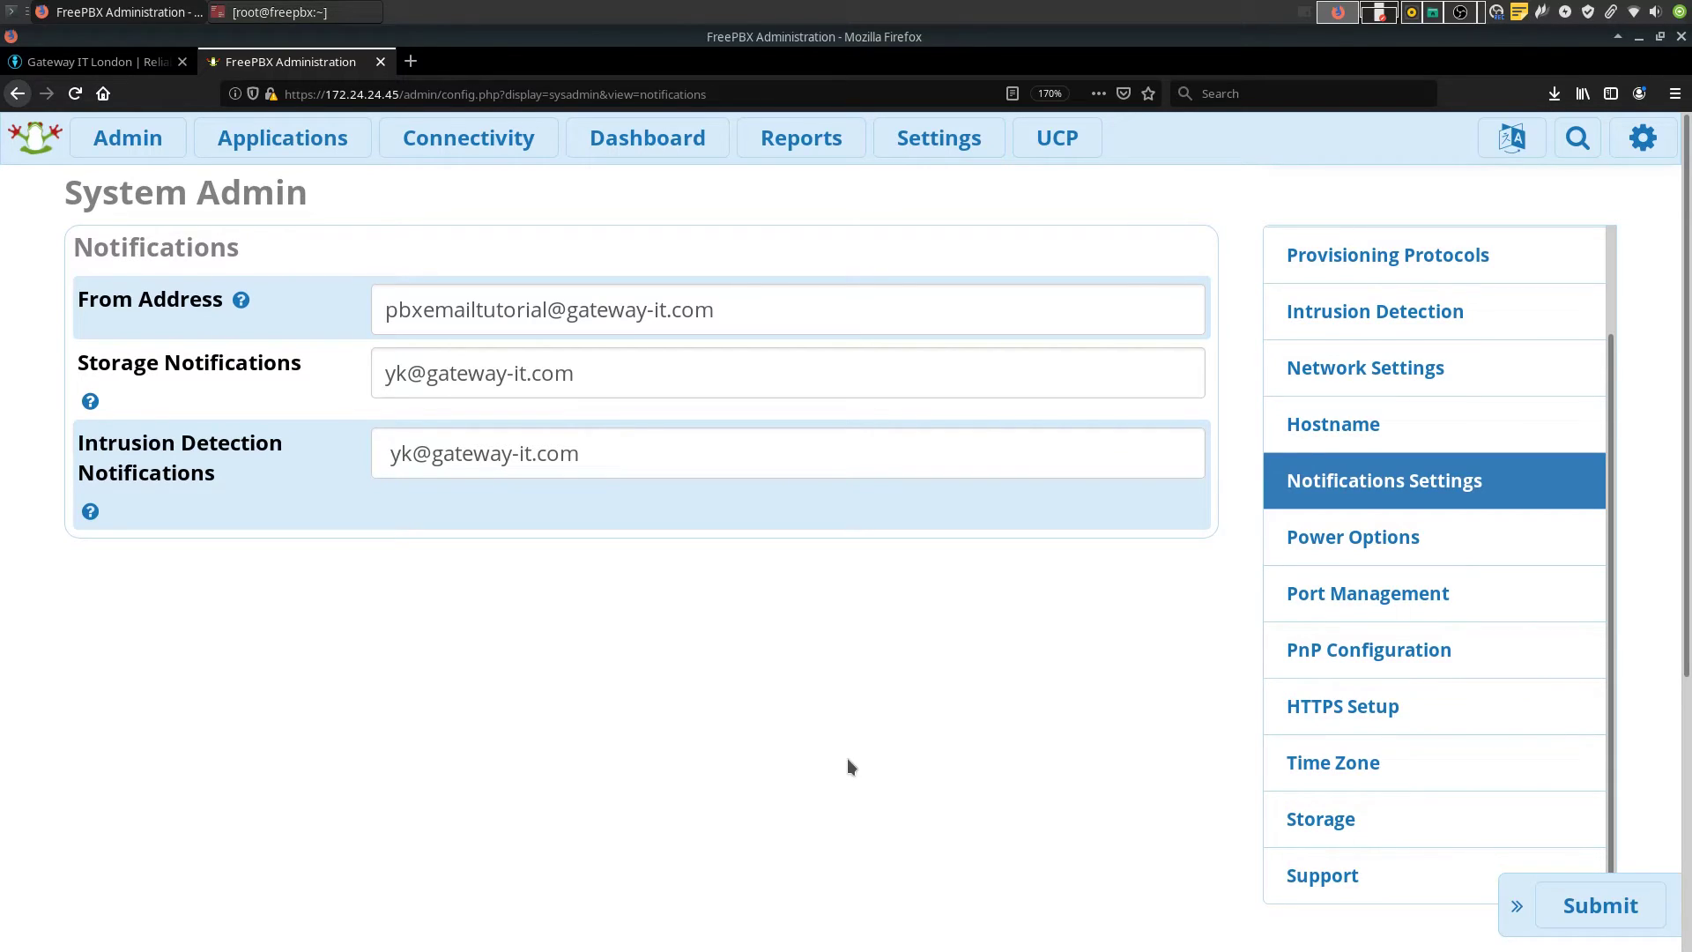
# Paste the PBX sender into the Backup Module's Email "From:" Address in Advanced Settings and apply config
pyautogui.moveTo(170, 139)
pyautogui.moveTo(912, 139)
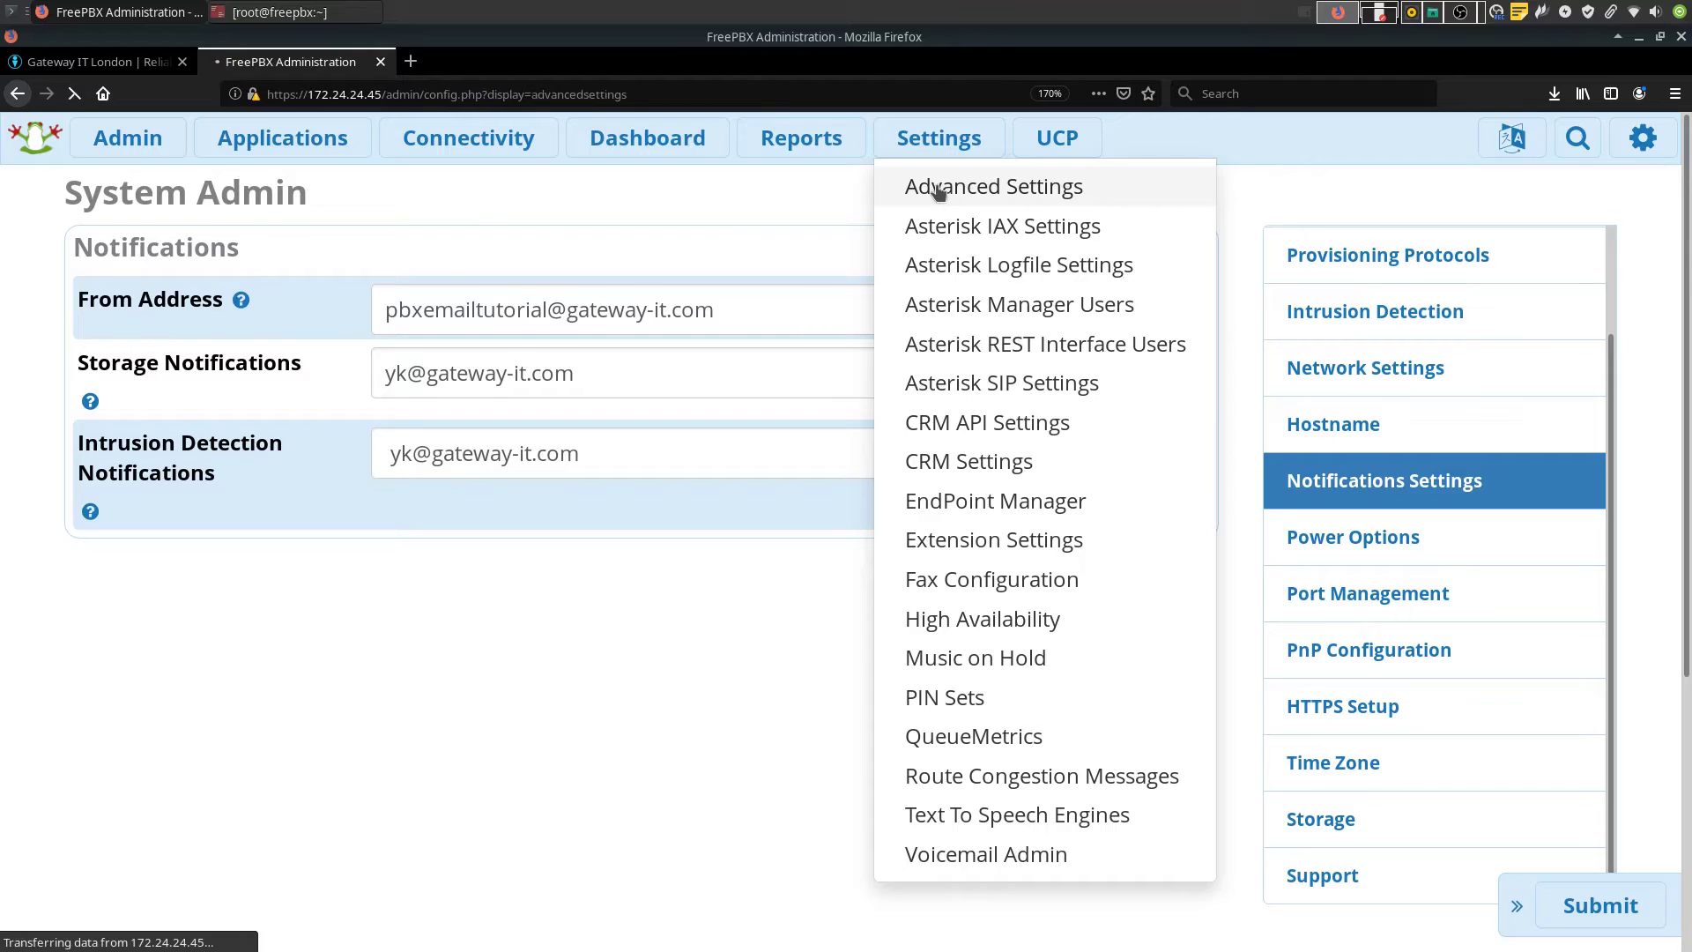
pyautogui.click(938, 190)
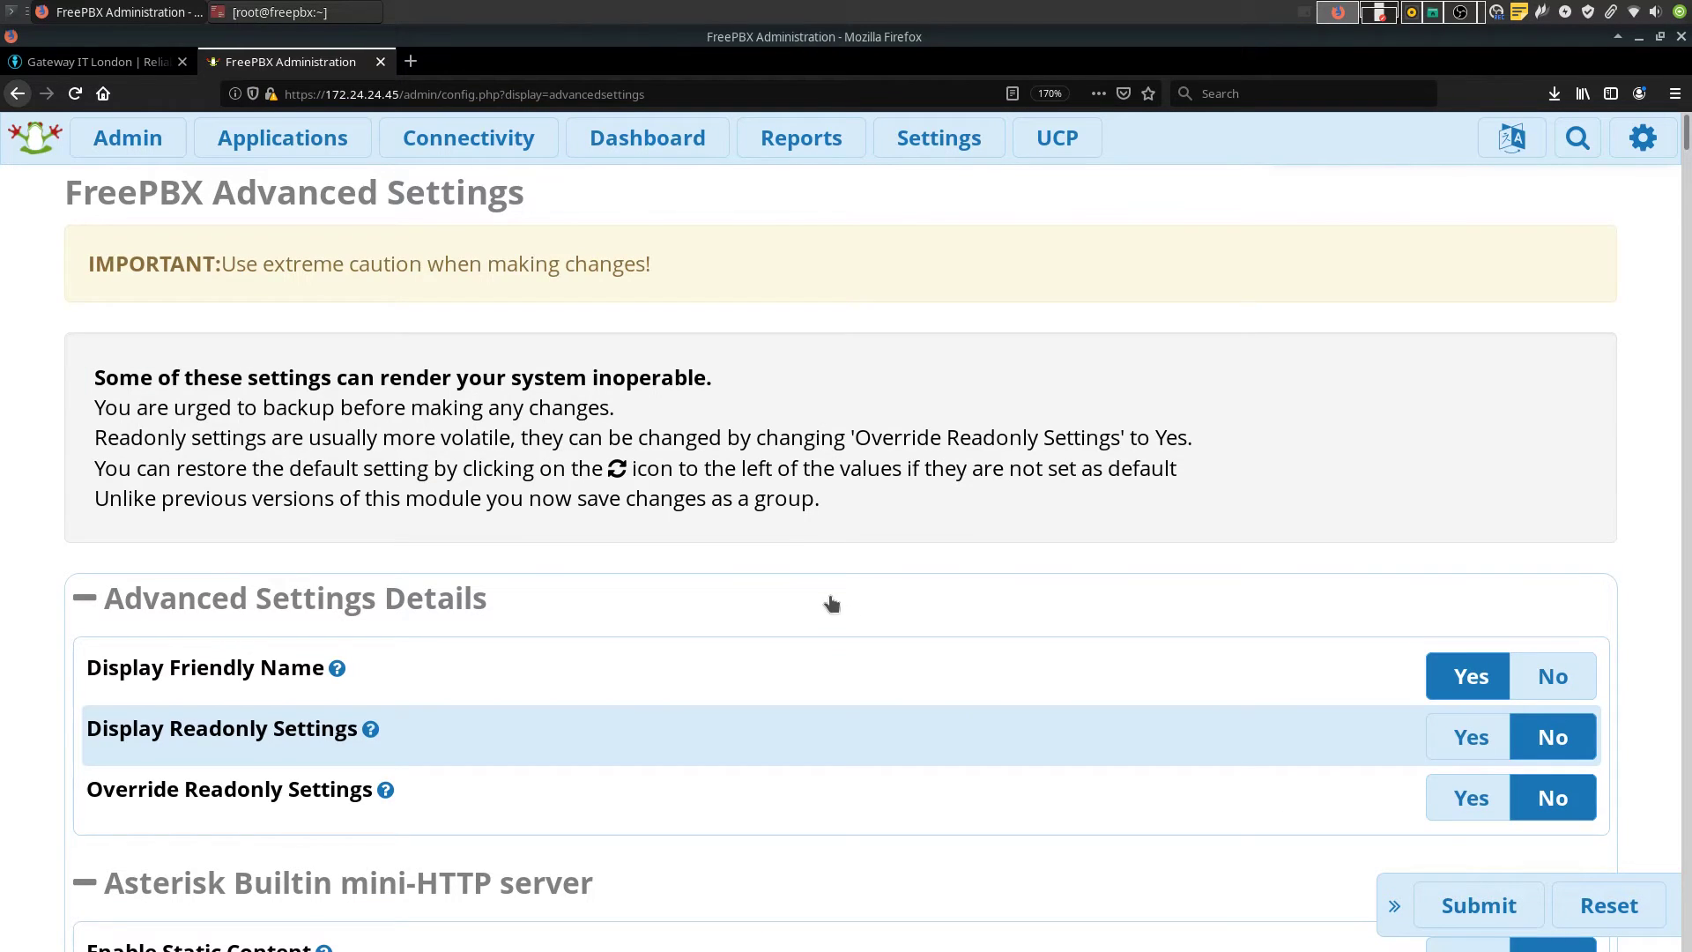
pyautogui.hotkey('ctrl', 'f')
pyautogui.write('backup')
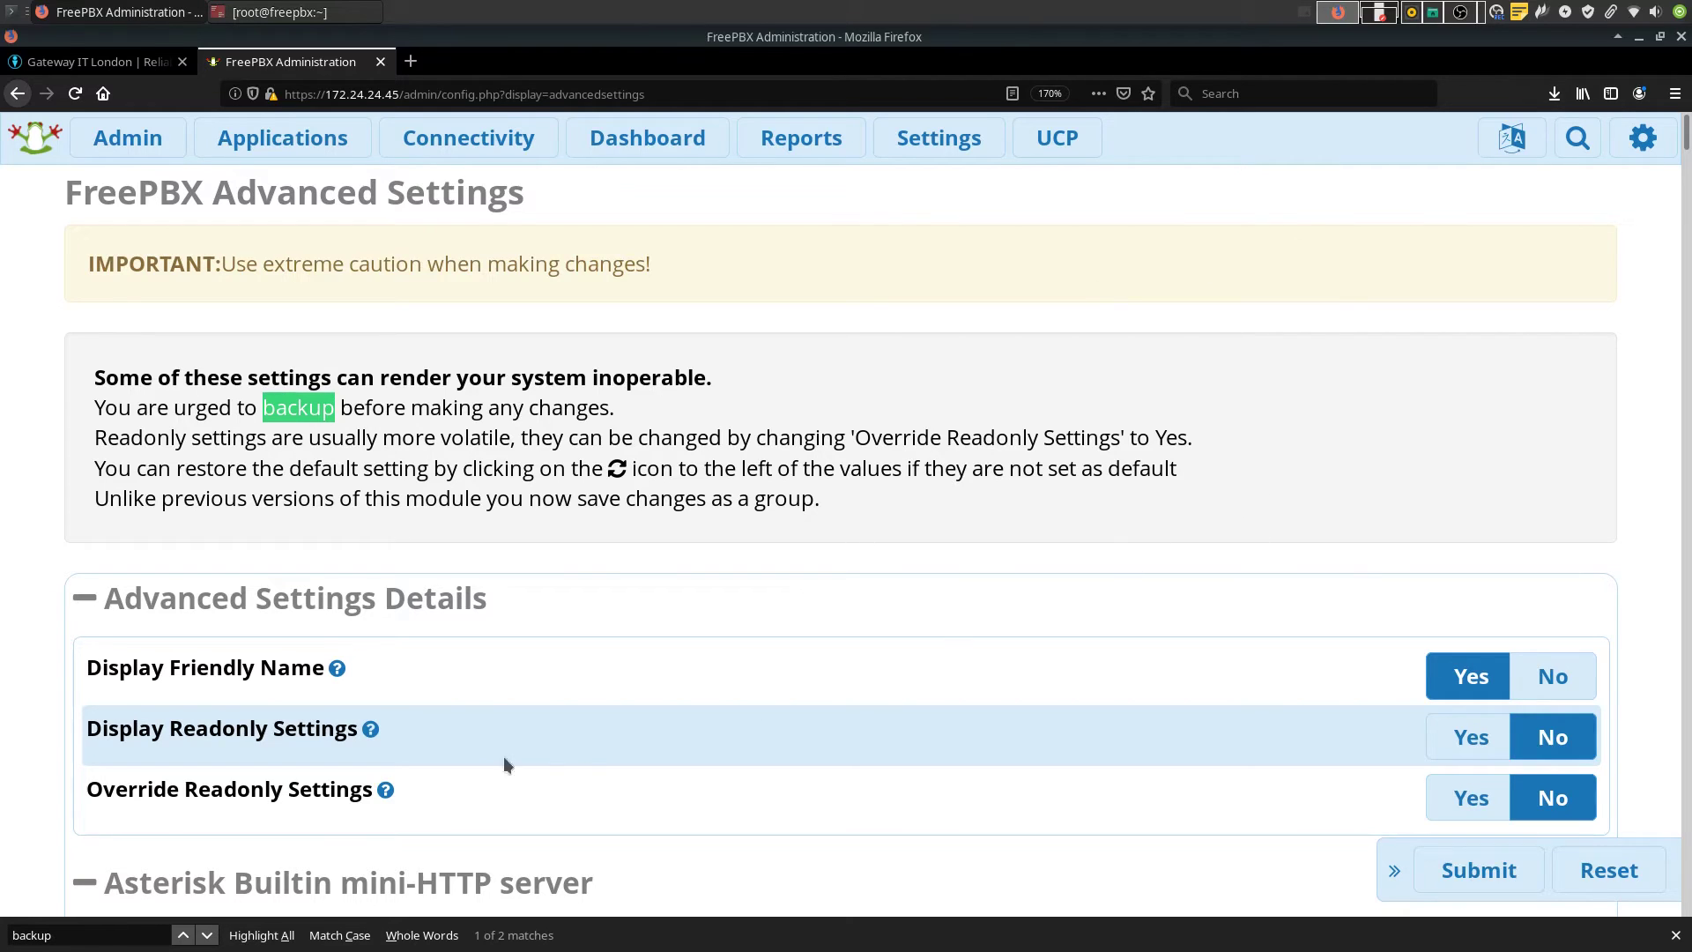
pyautogui.press('Return')
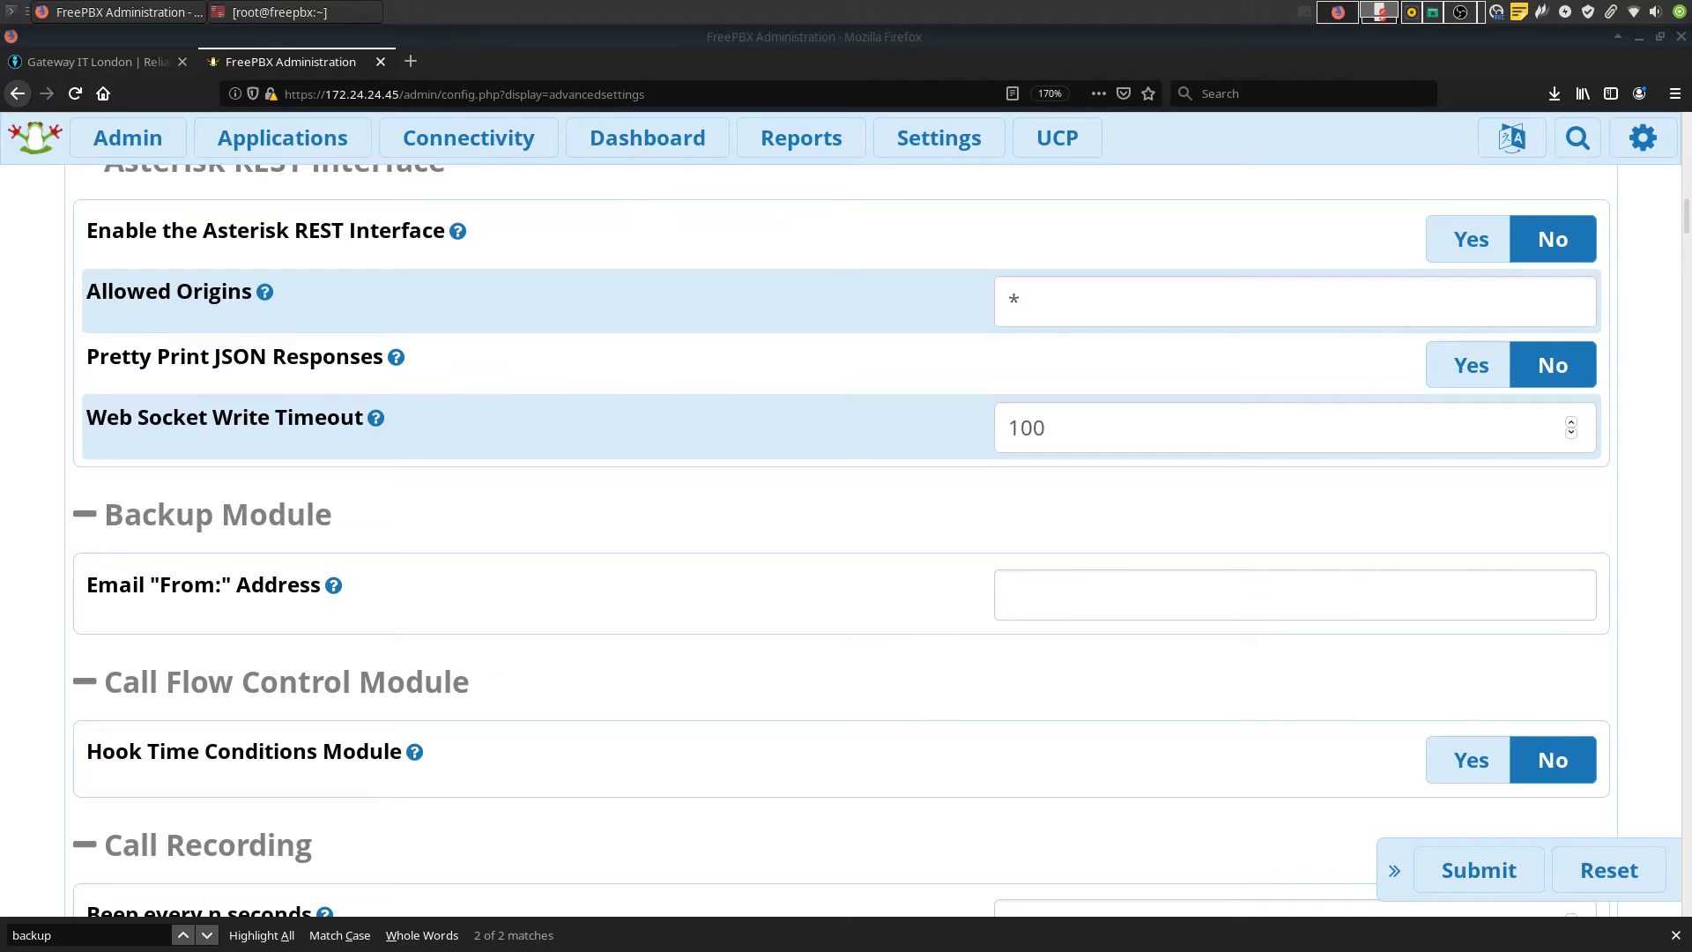
pyautogui.click(1199, 593)
pyautogui.hotkey('ctrl', 'v')
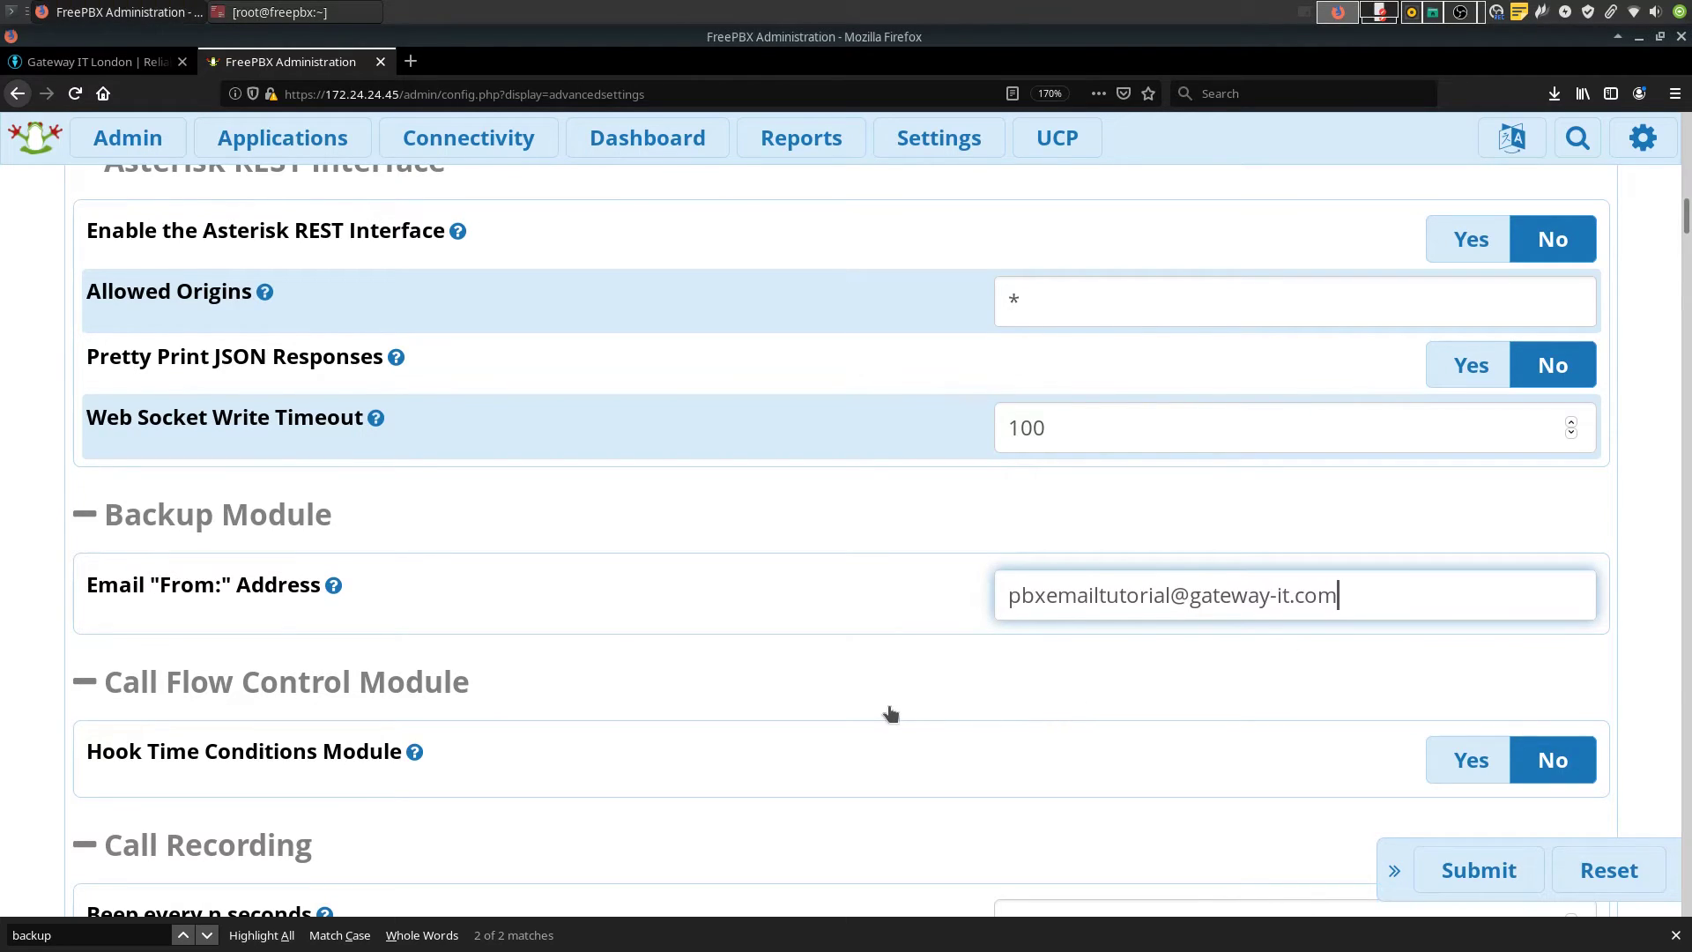
pyautogui.press('Return')
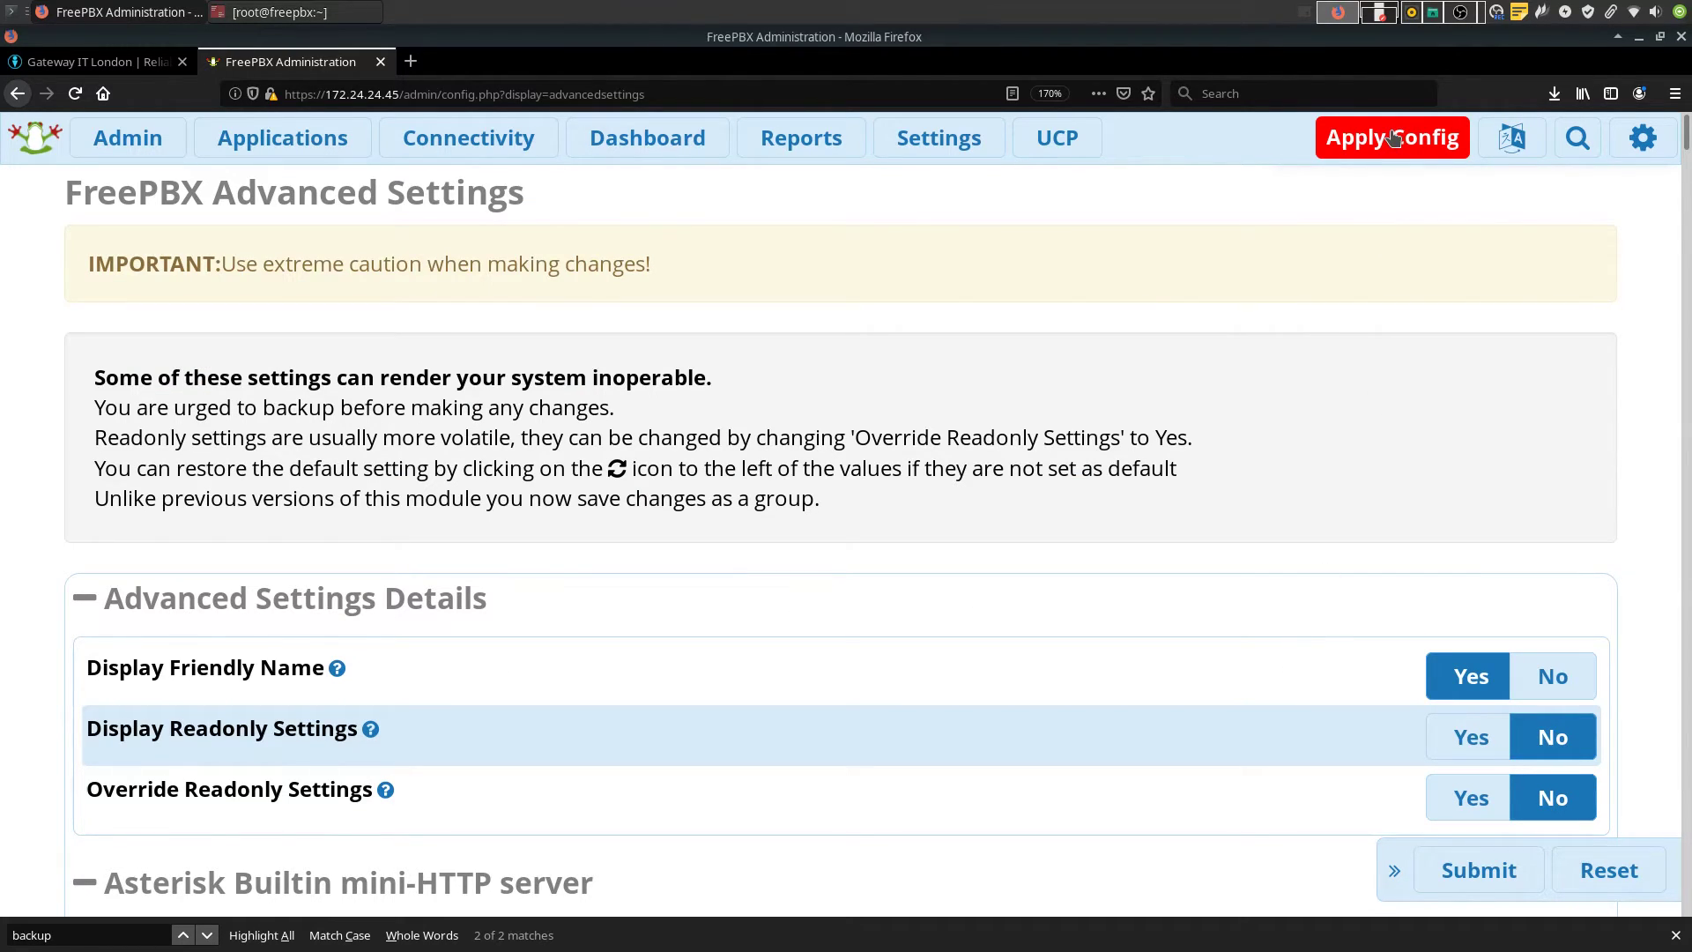
pyautogui.click(1392, 138)
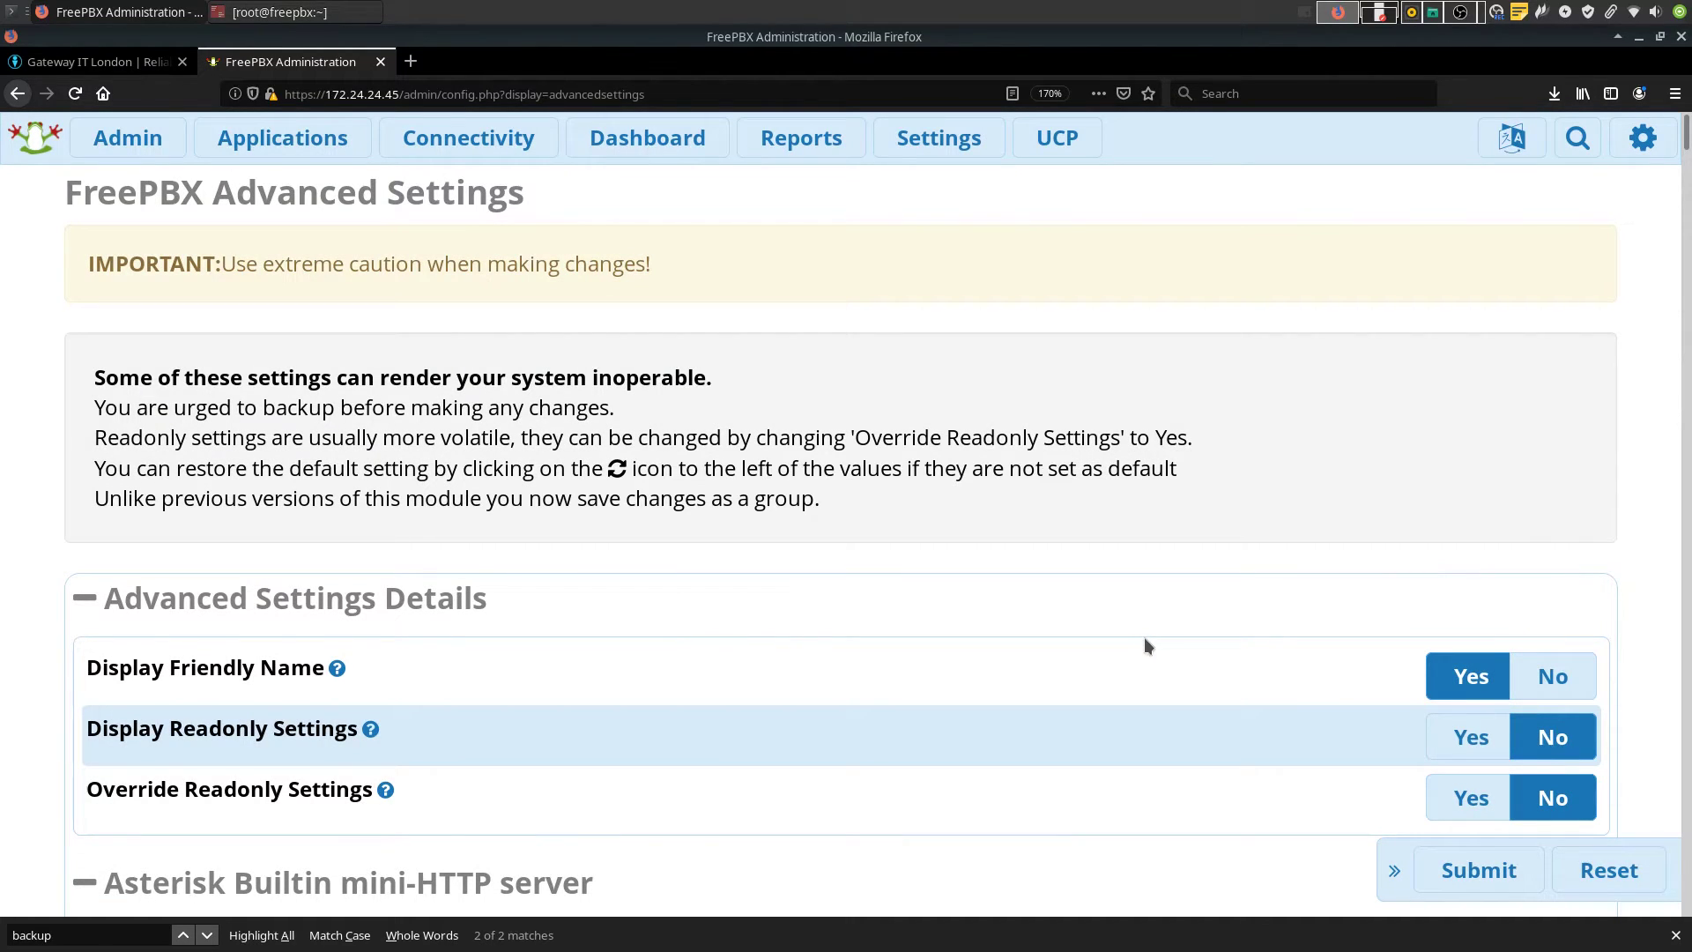
# On the Fax Configuration page, set Outgoing Email address to the PBX sender address
pyautogui.click(938, 137)
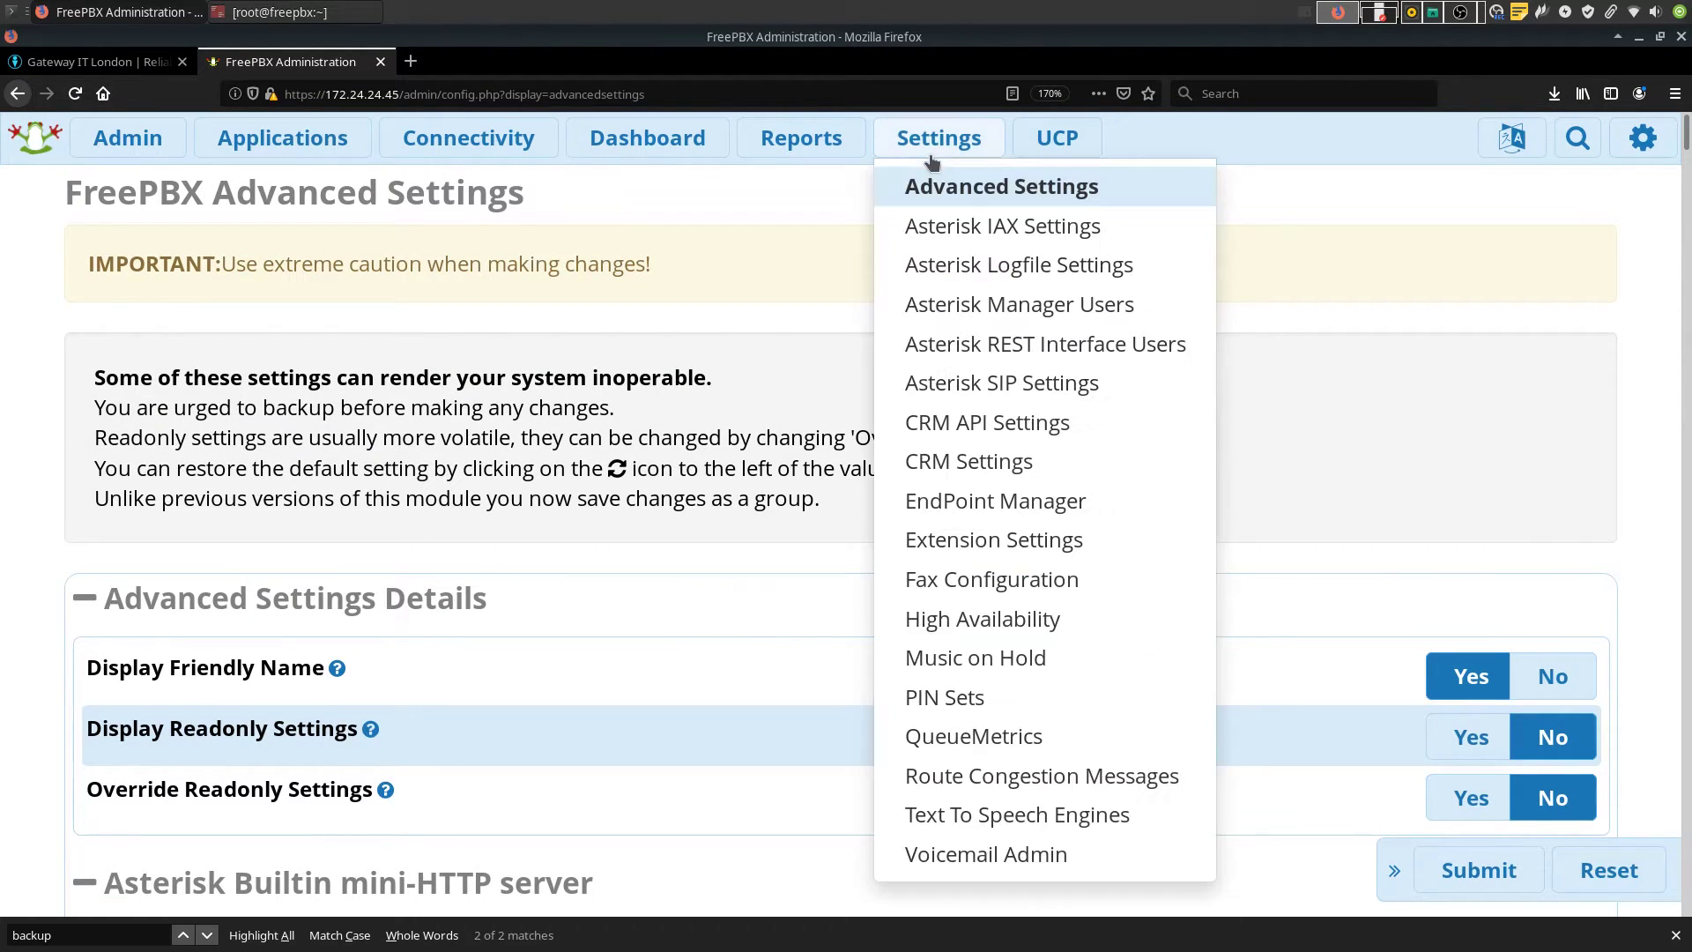
pyautogui.click(1083, 584)
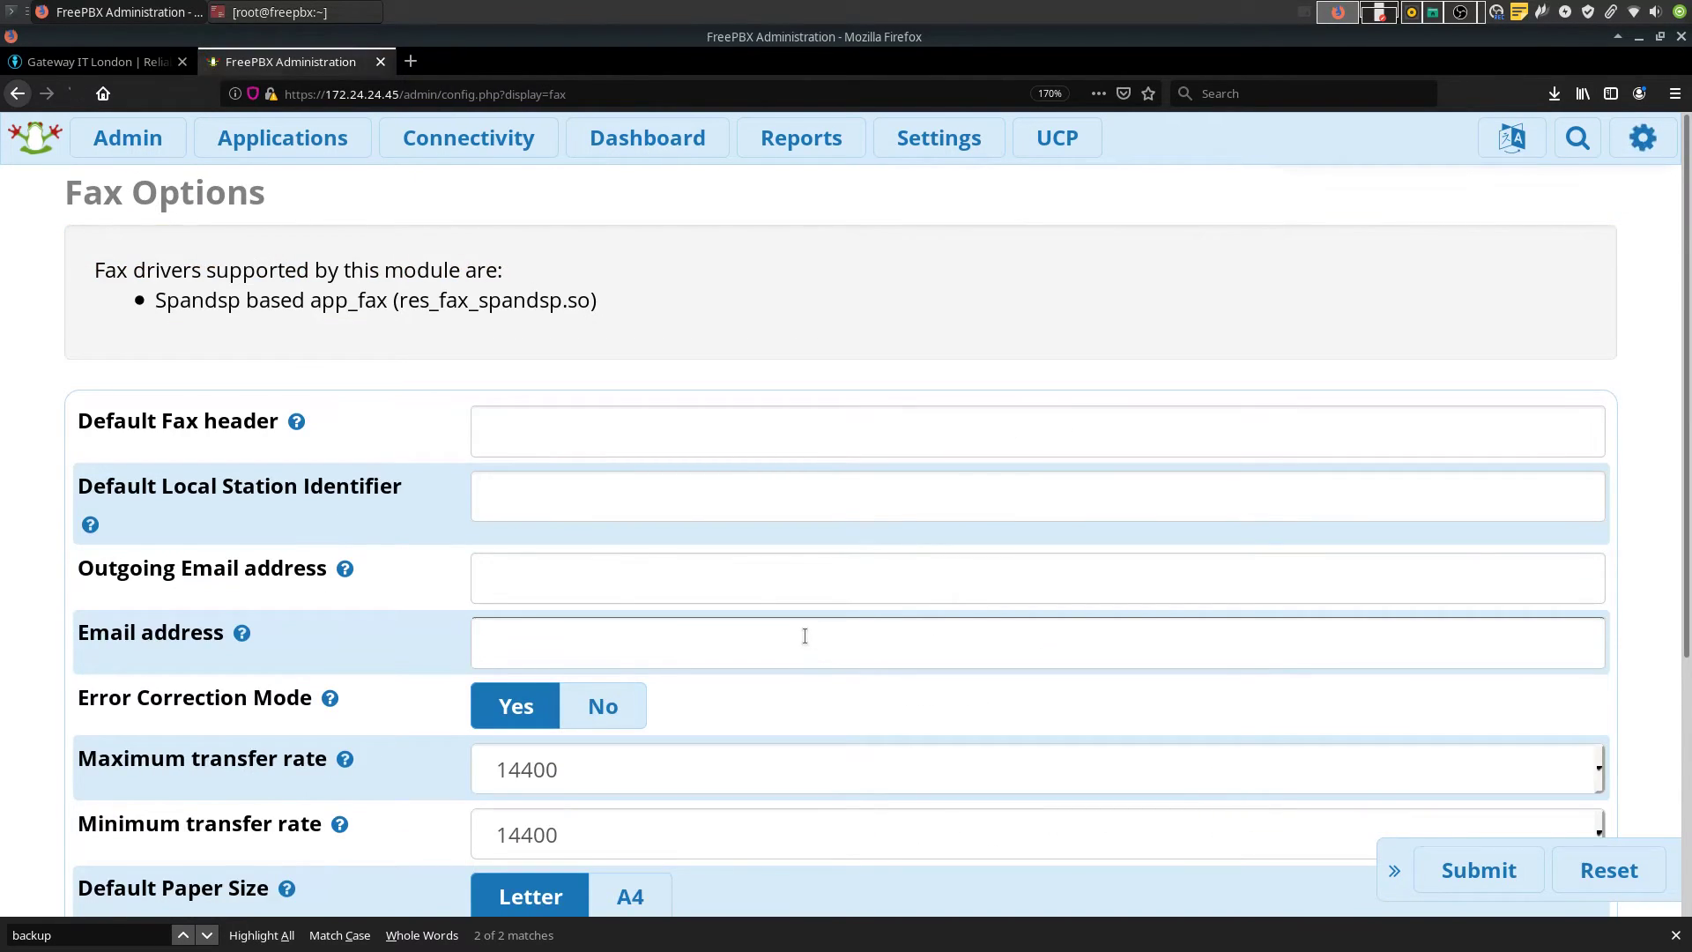
pyautogui.scroll(-2, 999, 603)
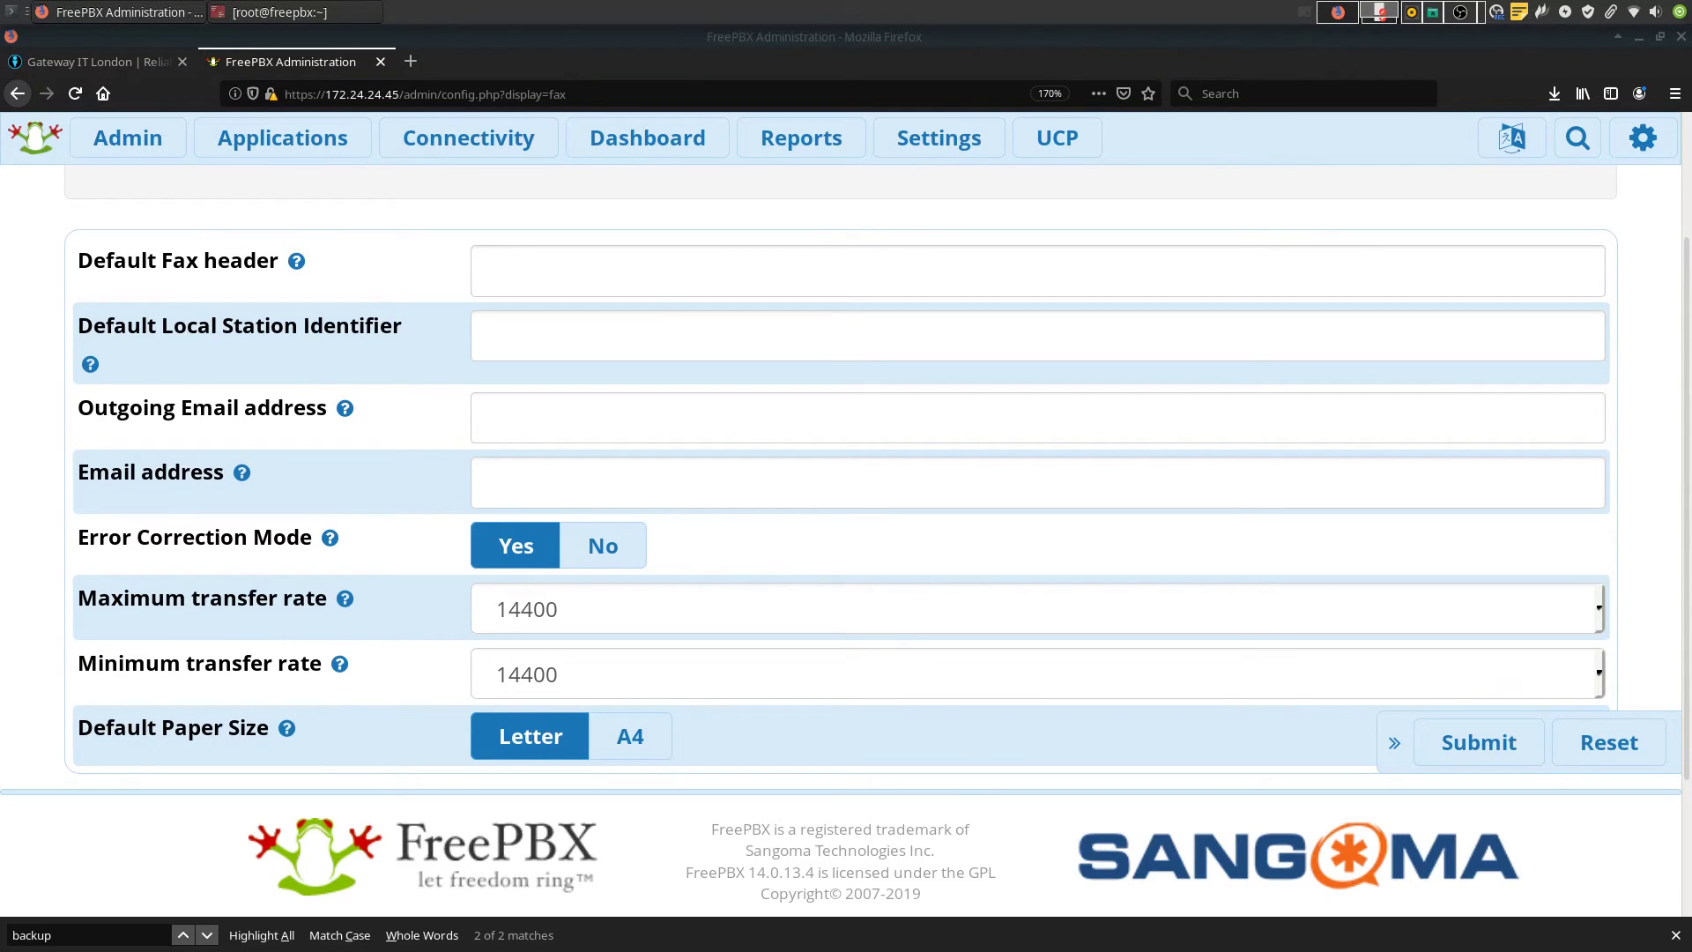
pyautogui.hotkey('ctrl', 'v')
pyautogui.click(746, 420)
pyautogui.write('-')
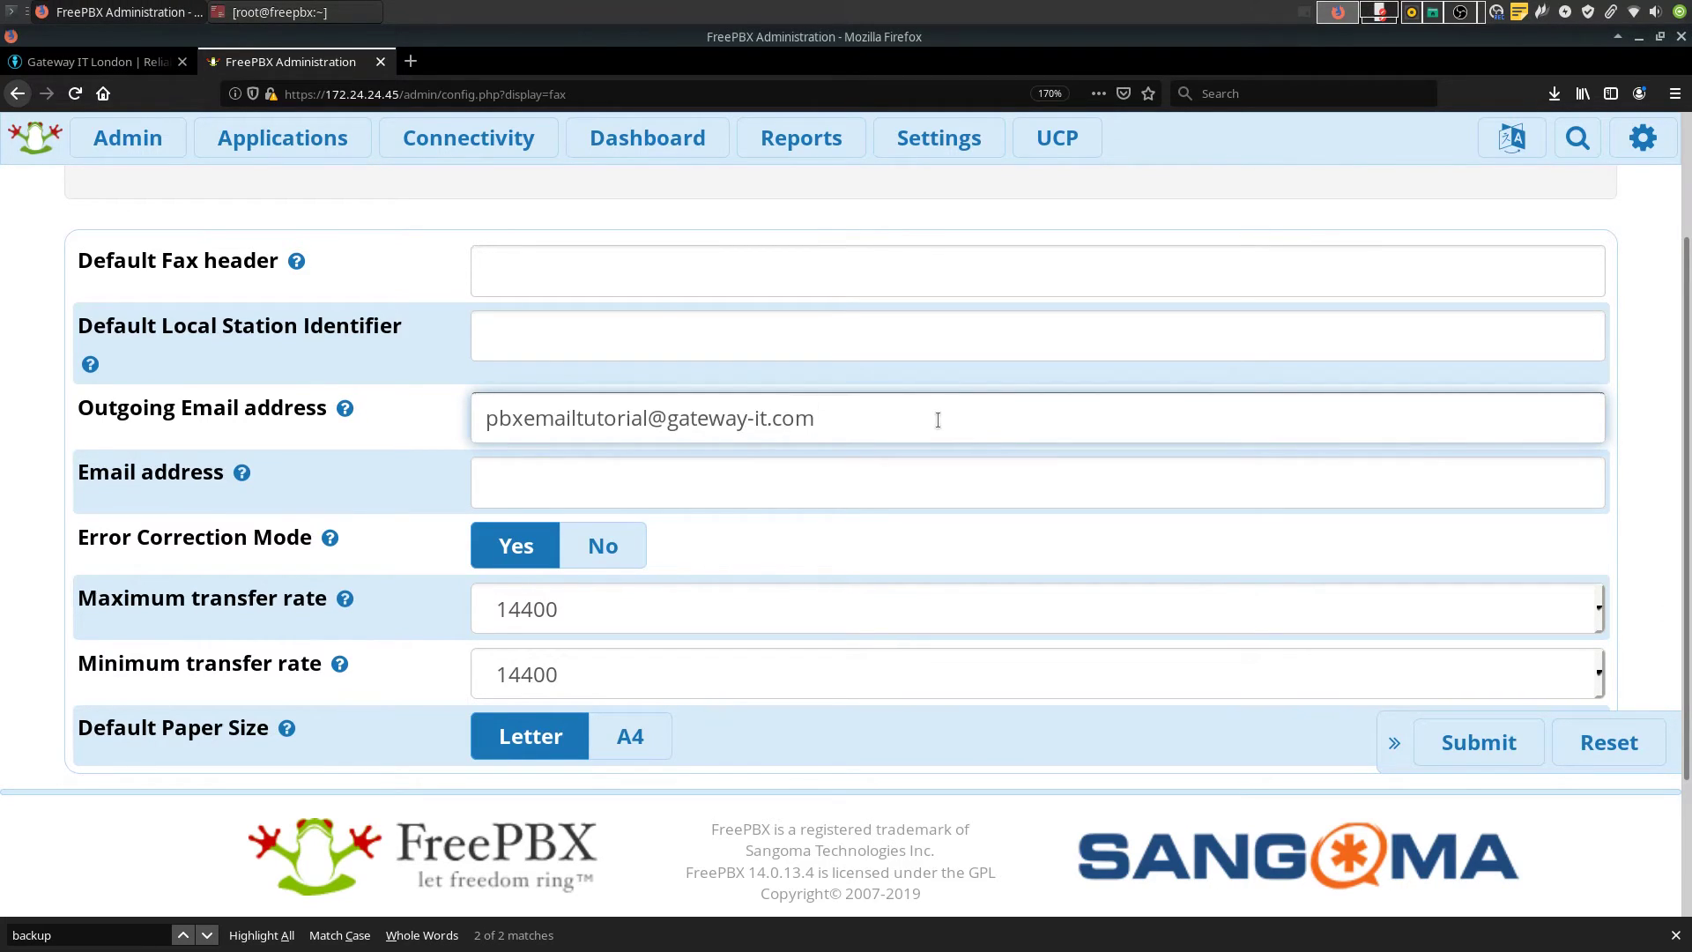
# Enter the administrator's e-mail as the fax Email address, then submit and apply the config
pyautogui.click(826, 488)
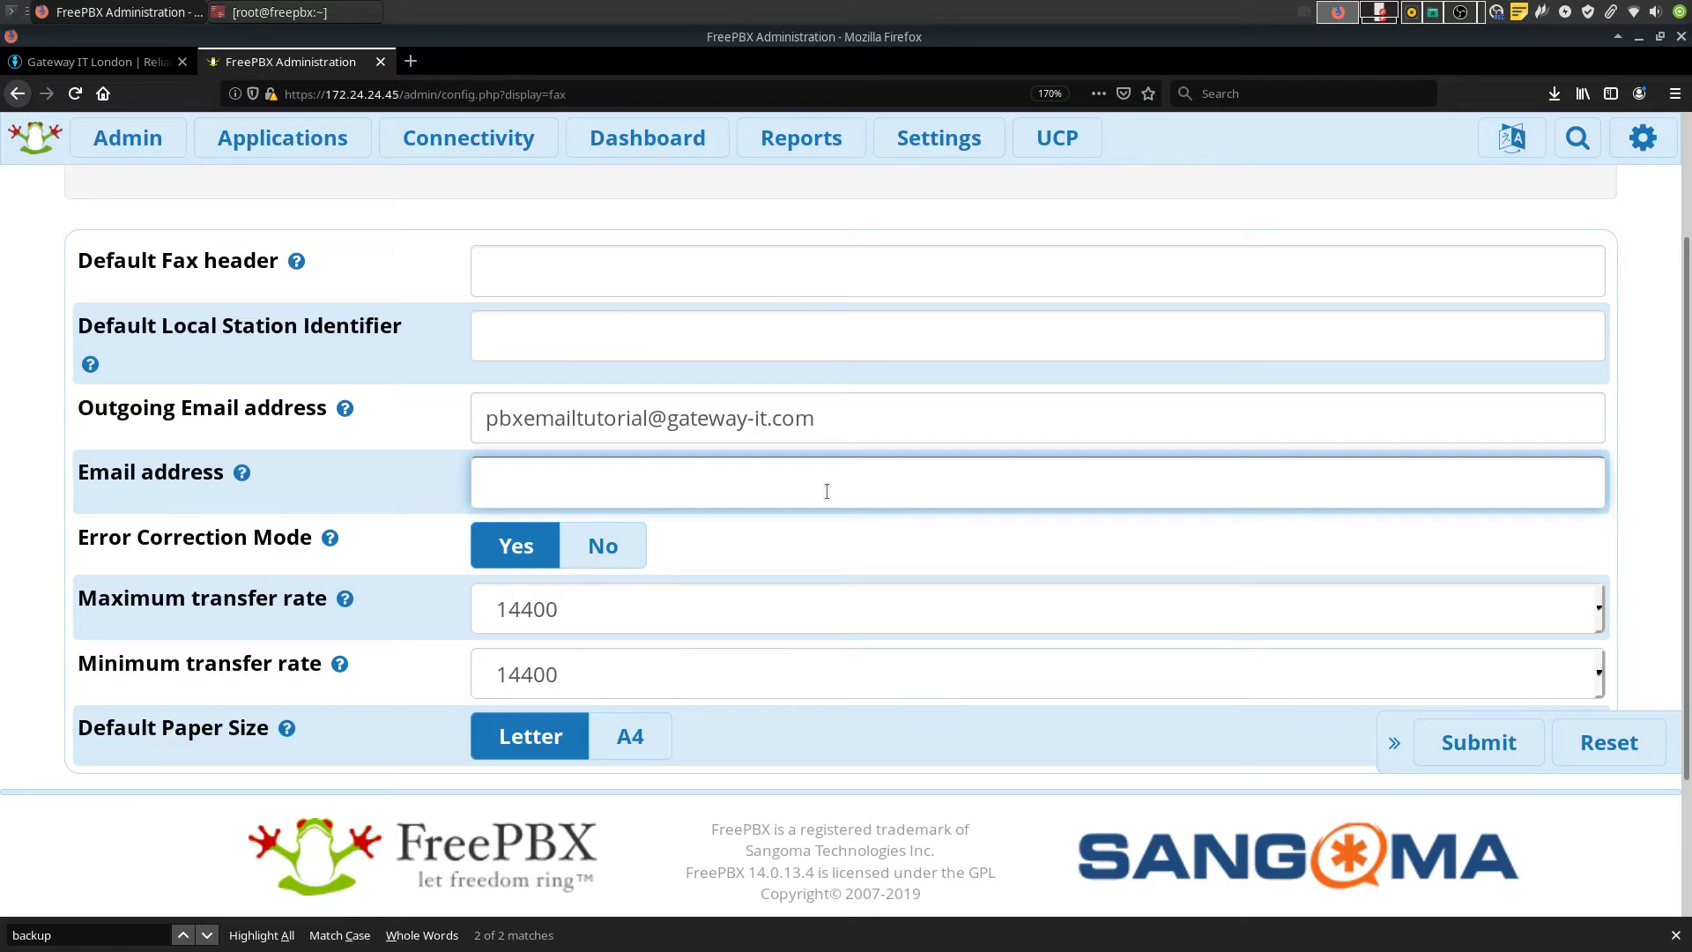
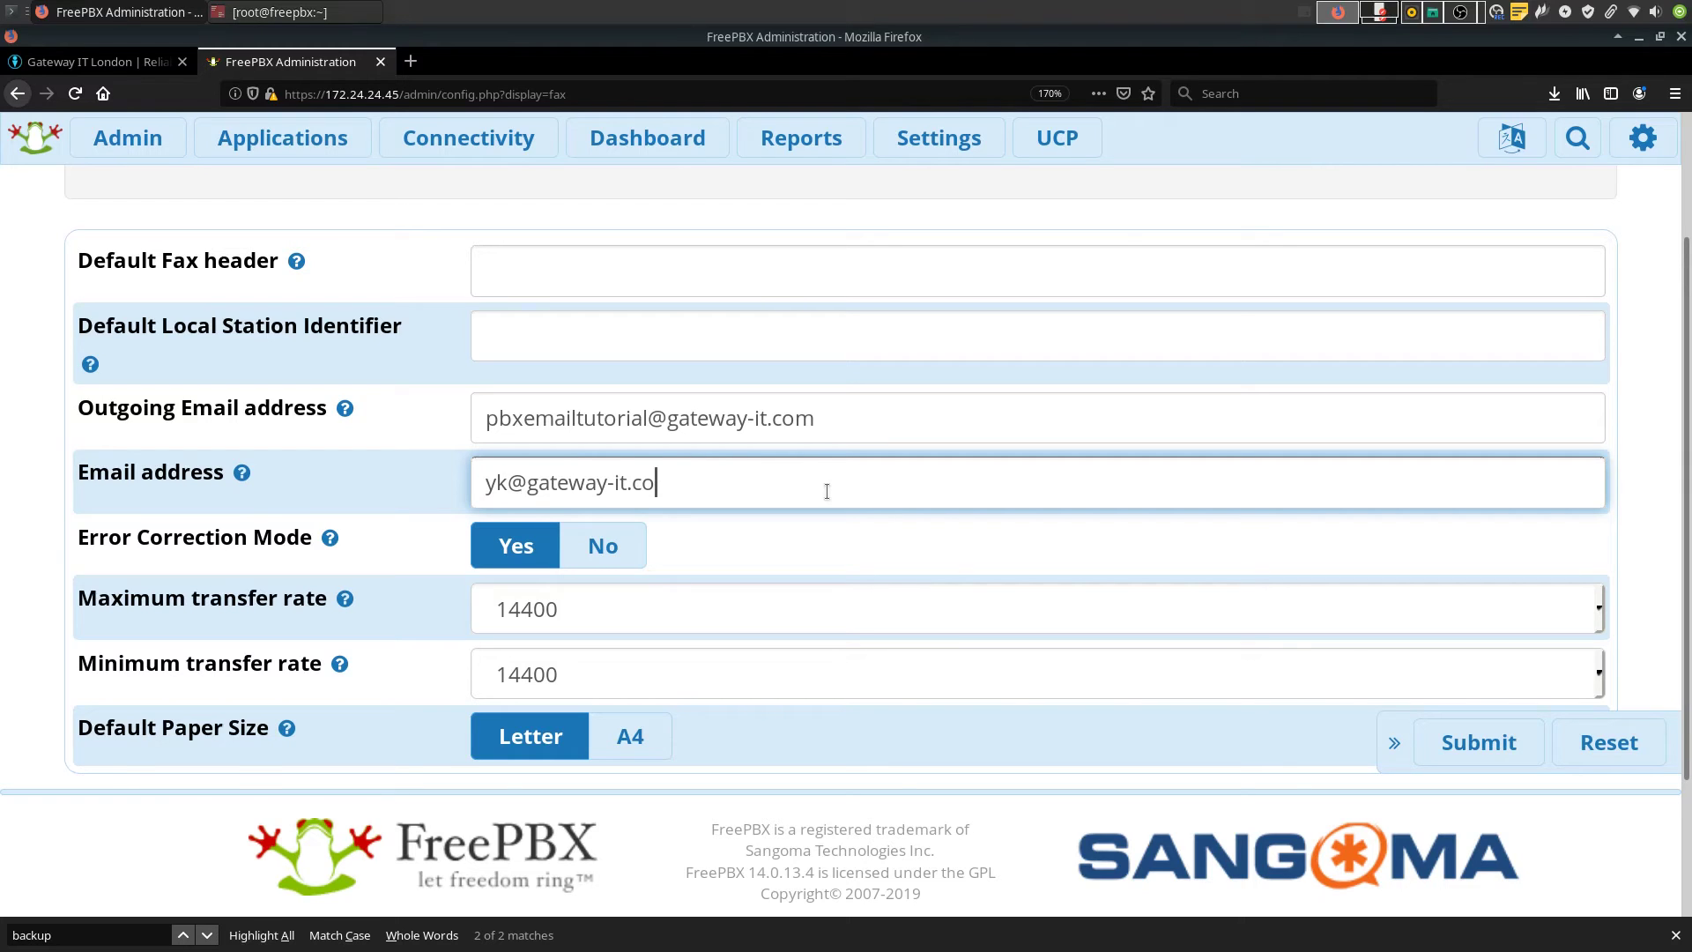
pyautogui.scroll(-2, 1145, 529)
pyautogui.click(1462, 571)
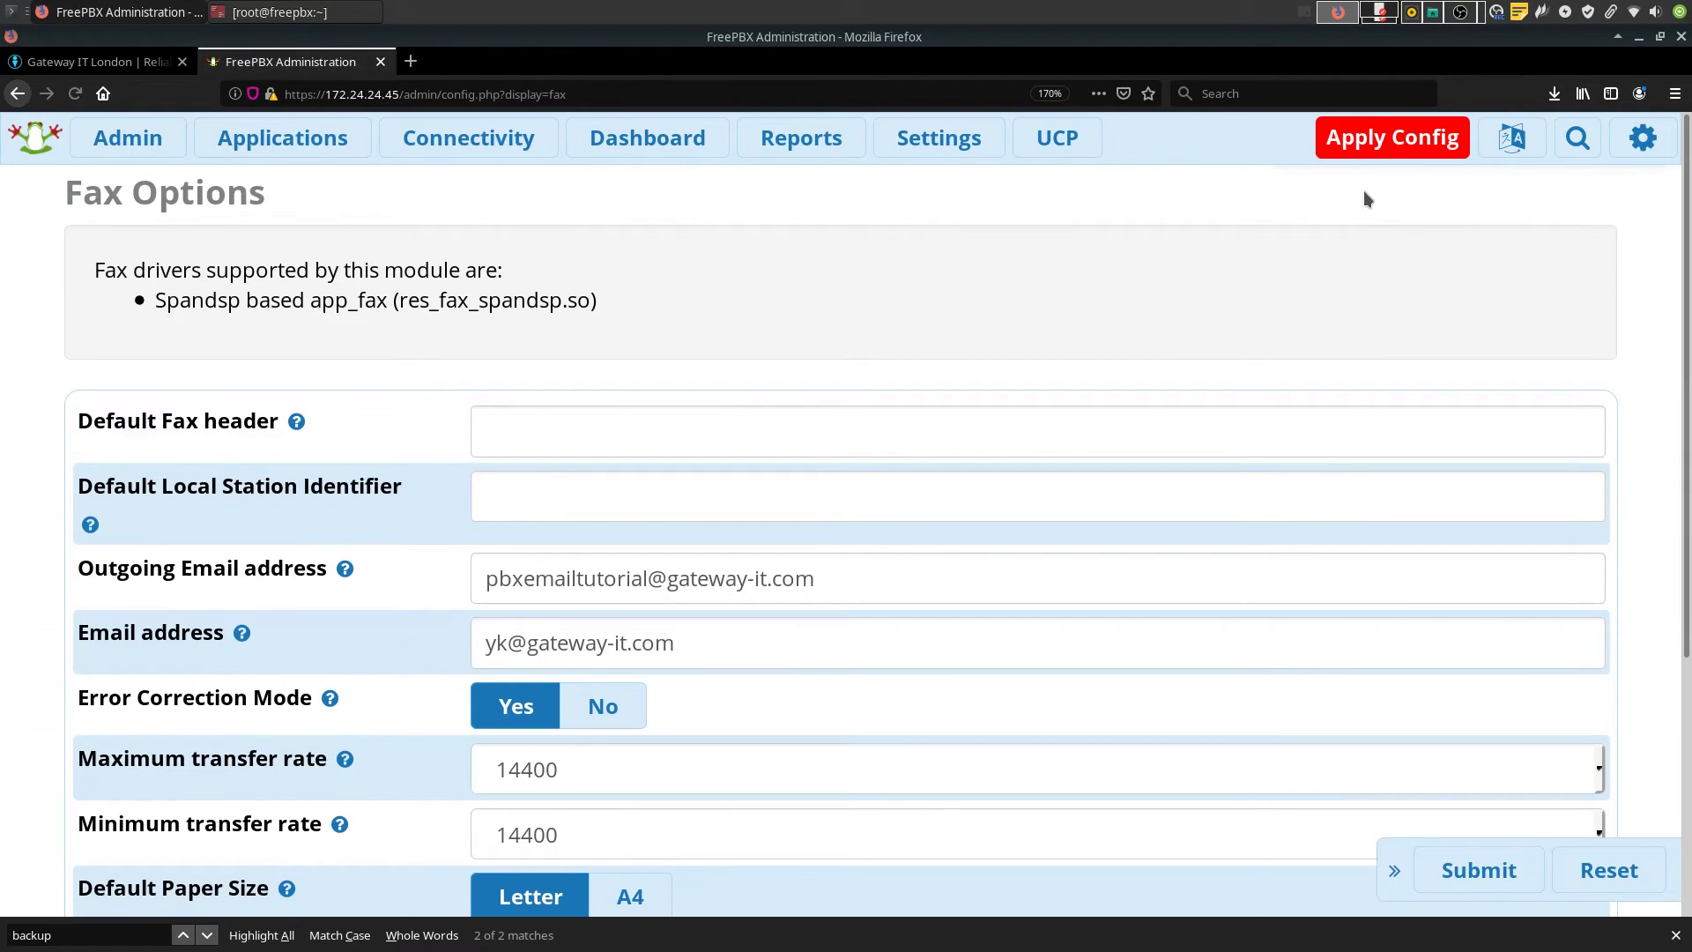
pyautogui.click(1398, 150)
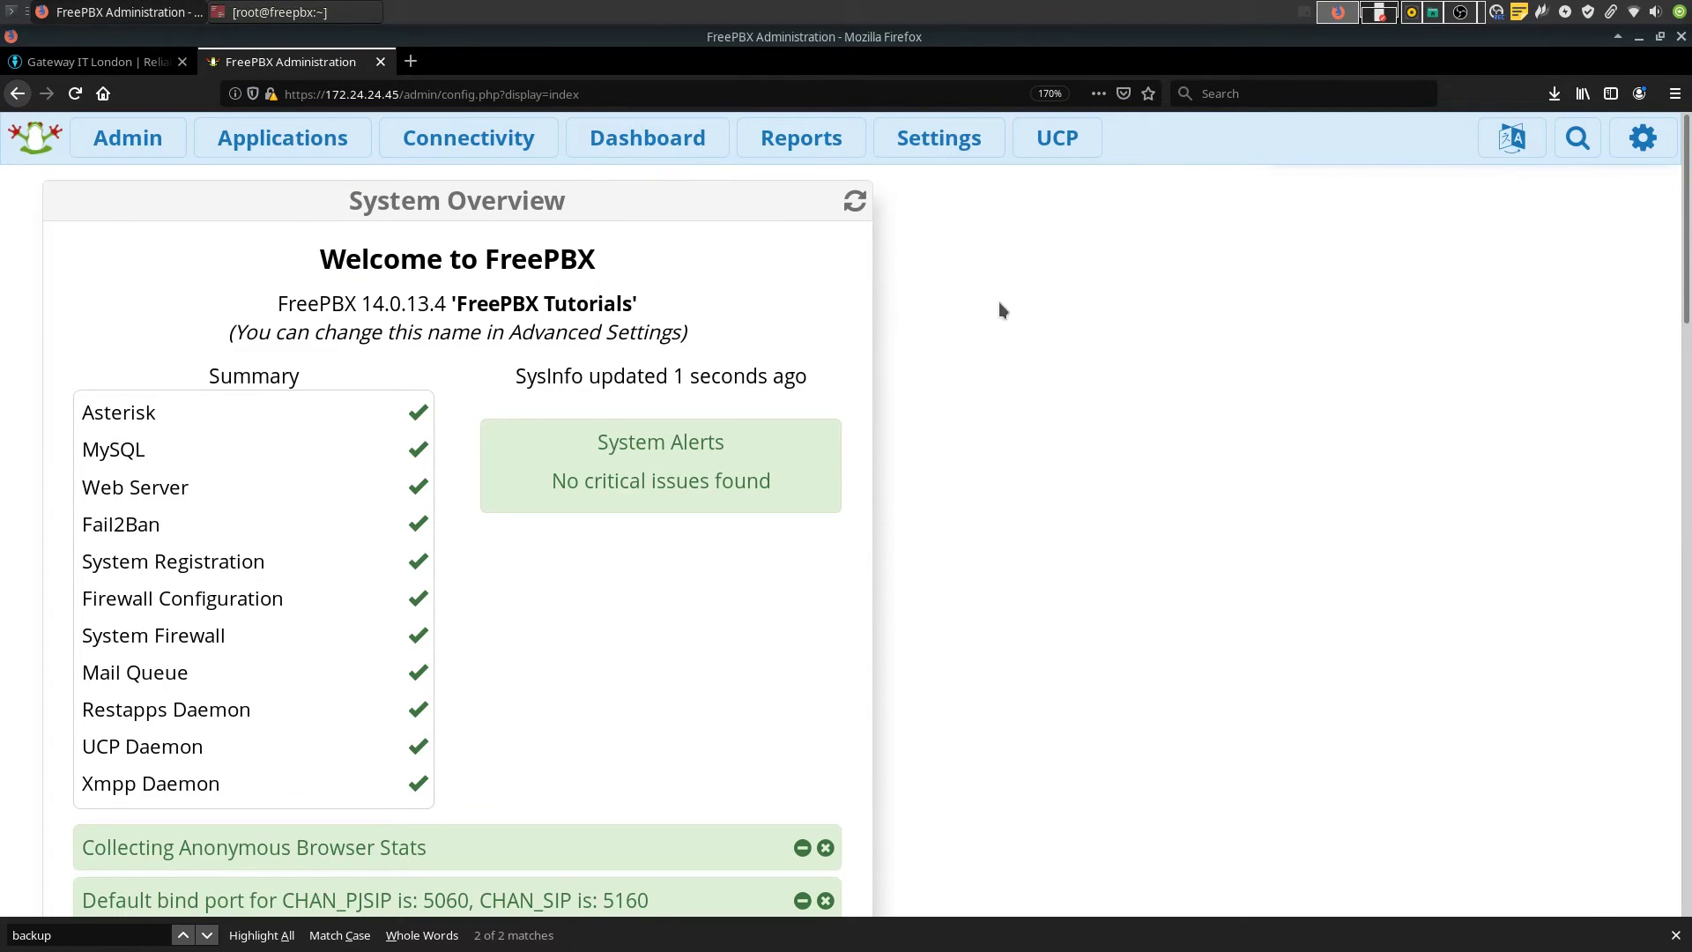
# In Voicemail Admin's Email Config settings, set Server Email to the PBX sender address
pyautogui.click(939, 138)
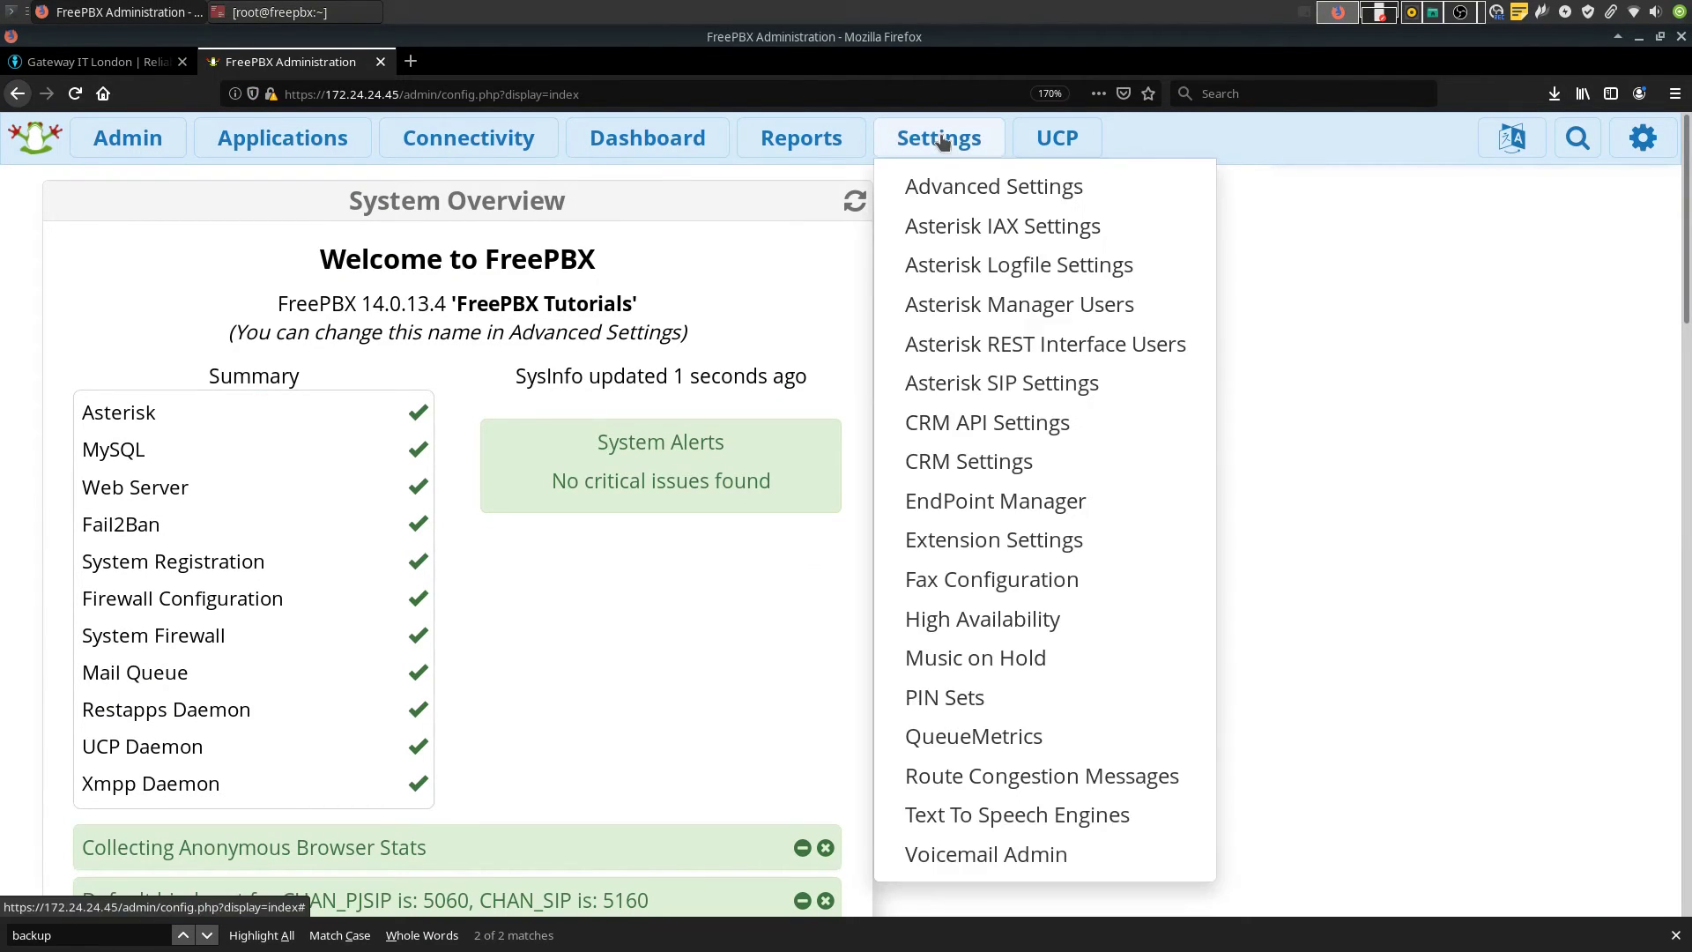
pyautogui.click(1005, 855)
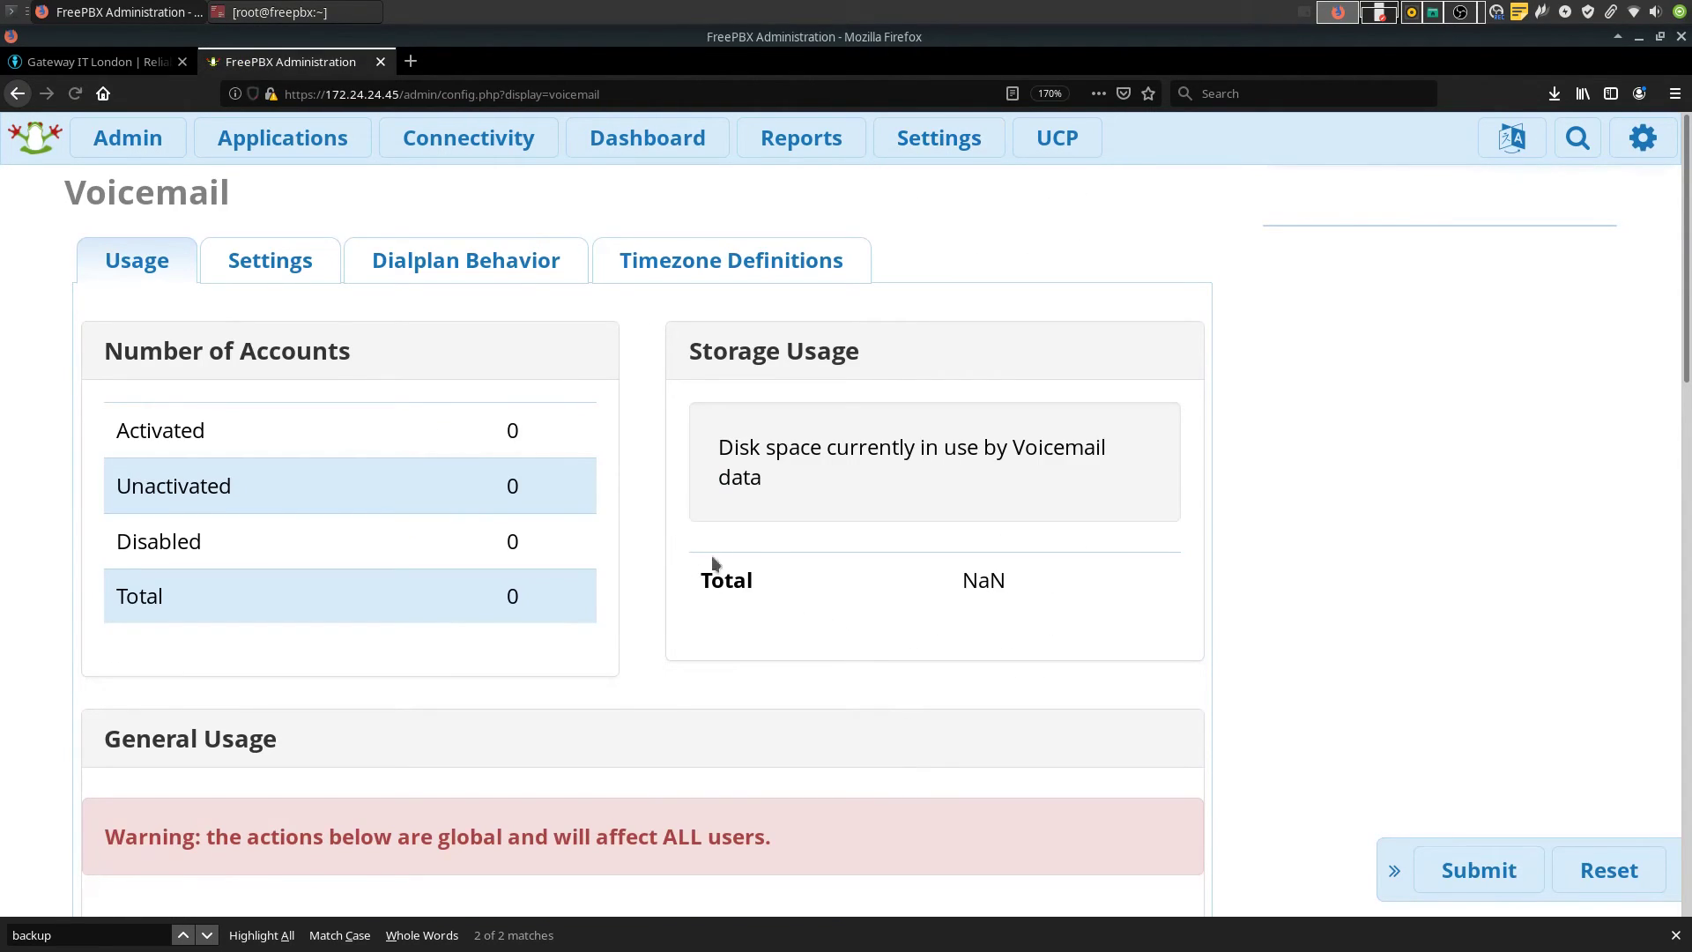
pyautogui.click(263, 274)
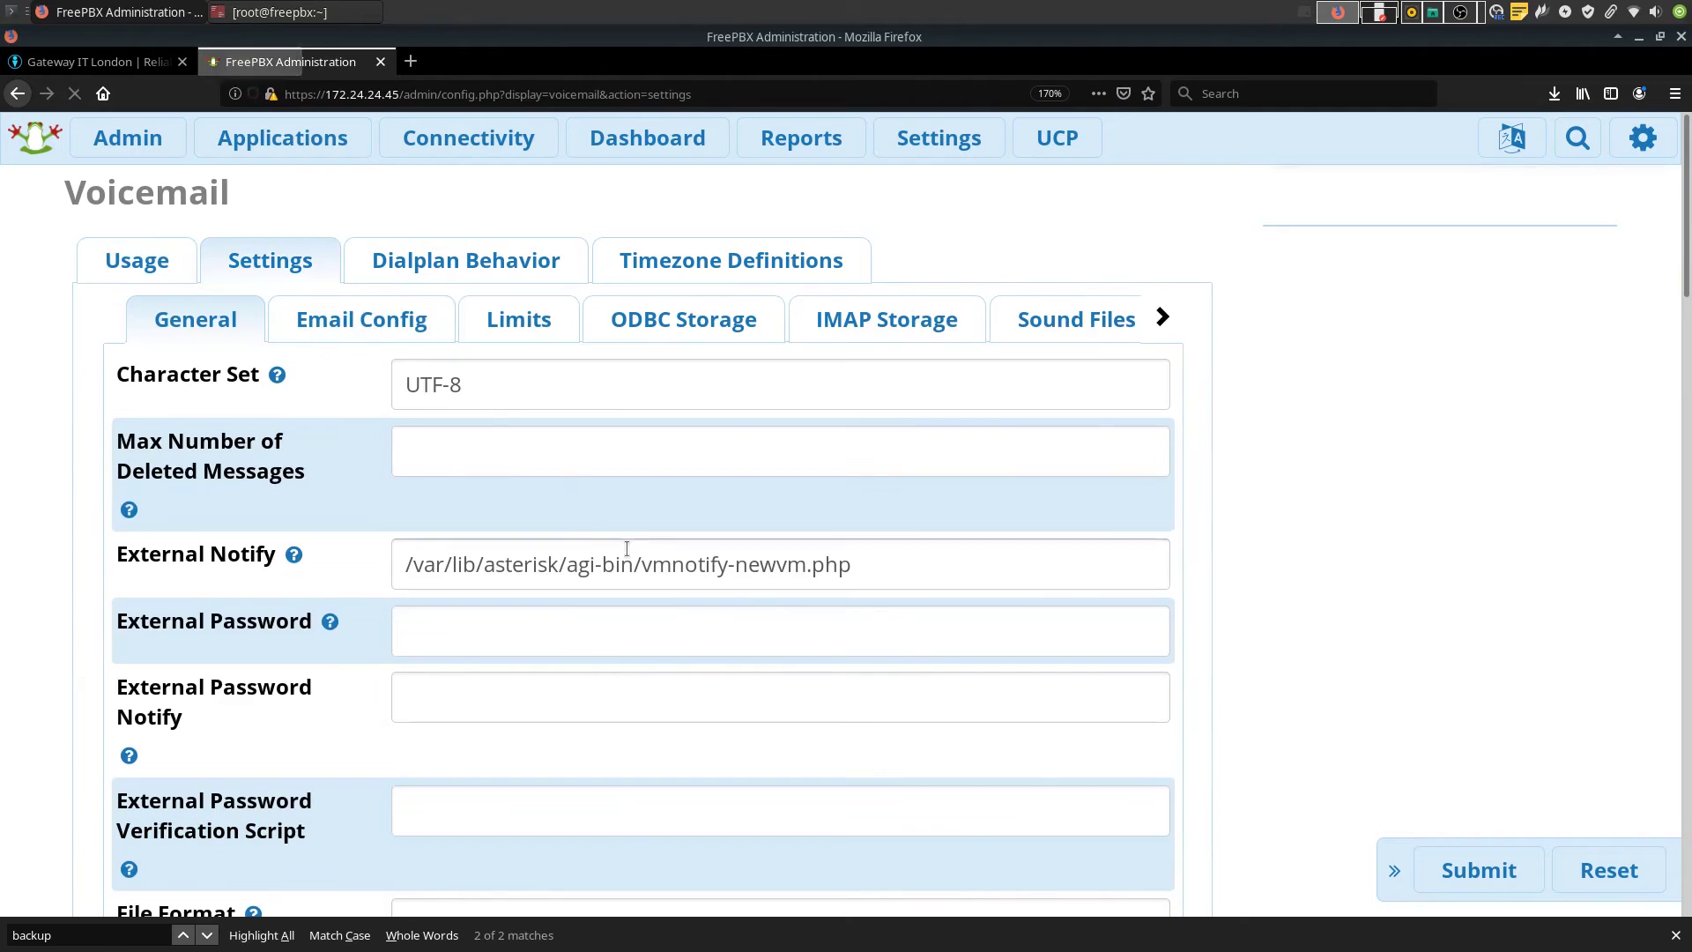
pyautogui.click(372, 328)
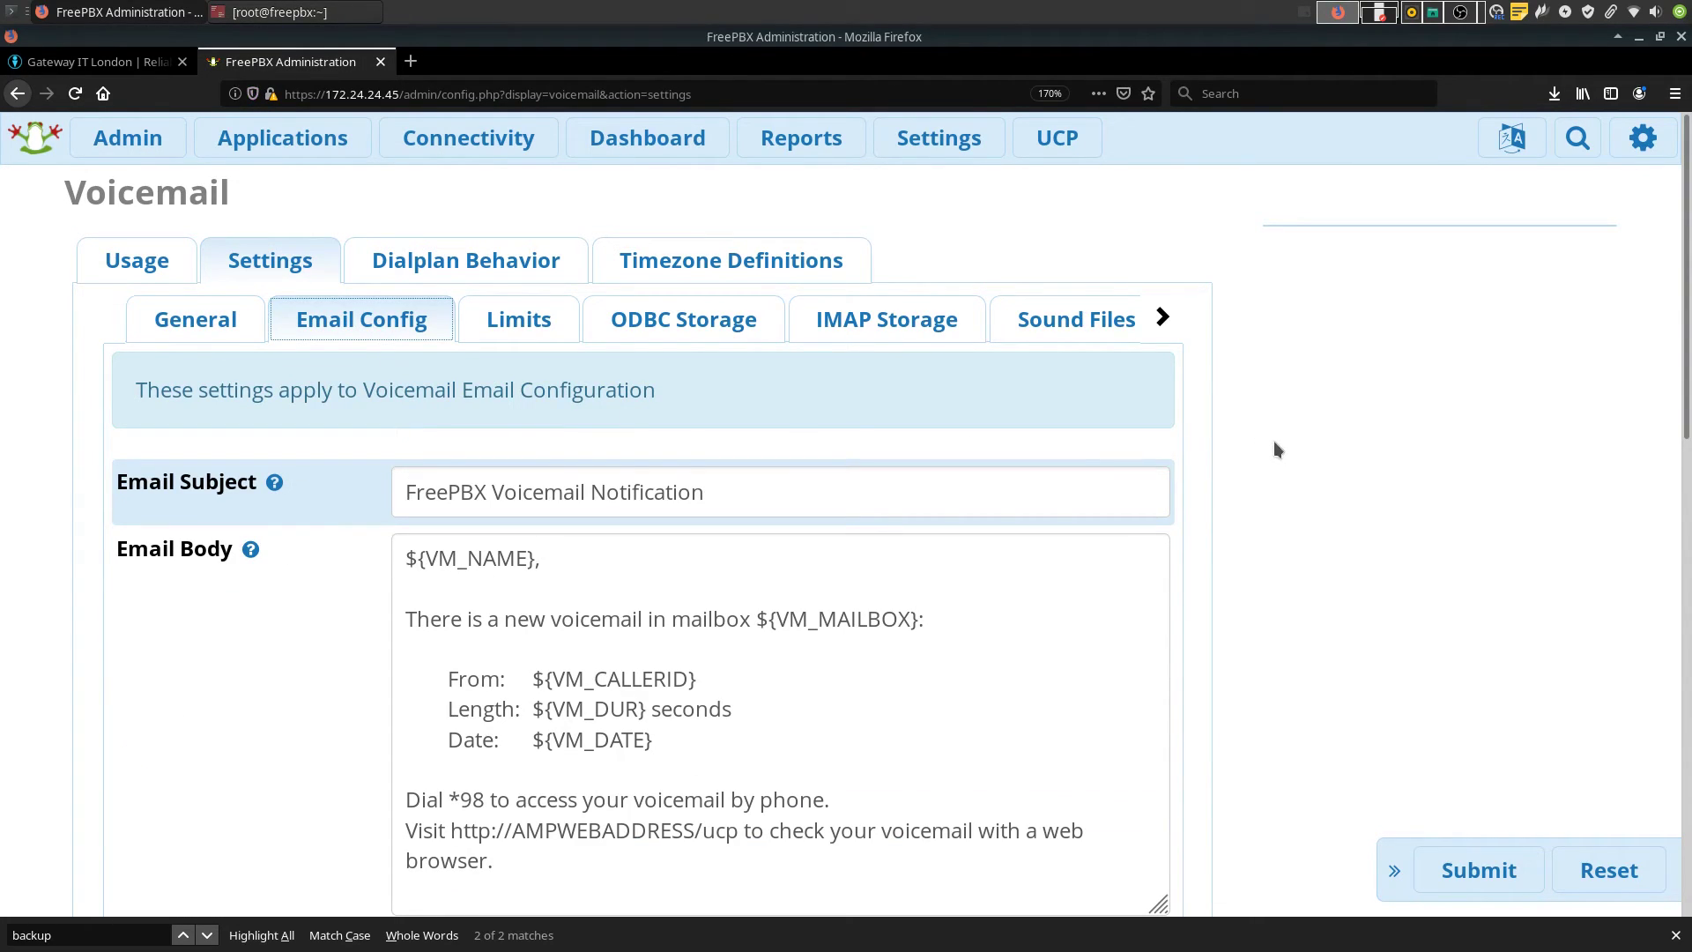
pyautogui.scroll(-6, 1280, 449)
pyautogui.scroll(-1, 1291, 432)
pyautogui.scroll(7, 1250, 558)
pyautogui.scroll(-8, 1244, 569)
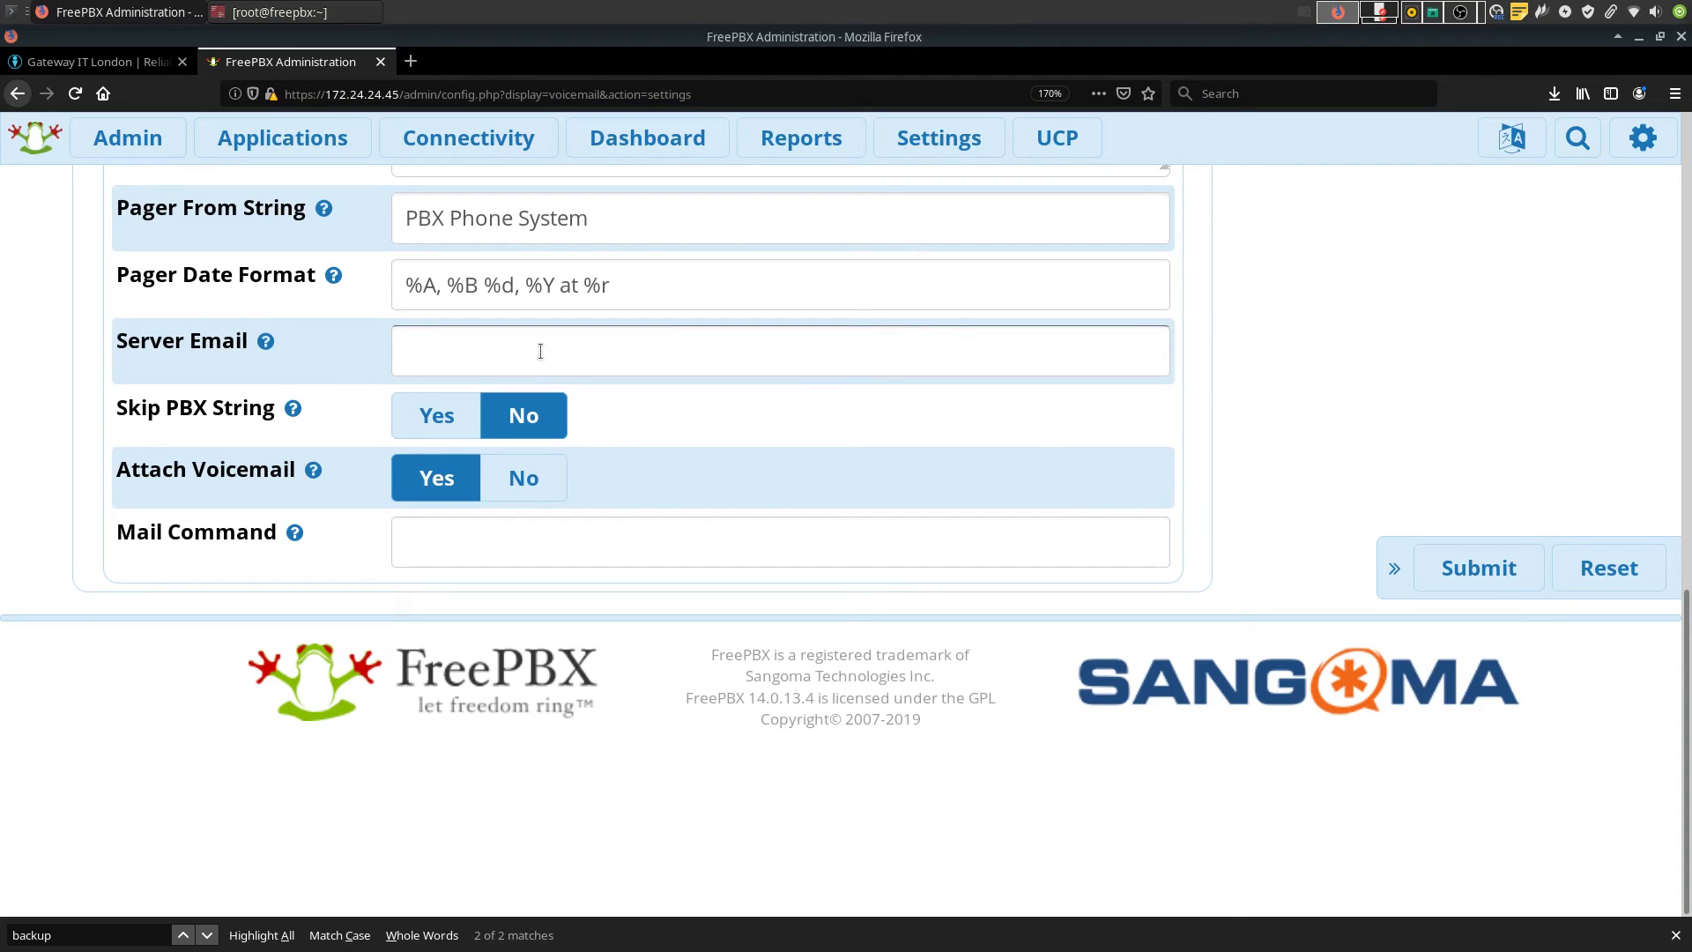
pyautogui.click(540, 351)
pyautogui.hotkey('ctrl', 'v')
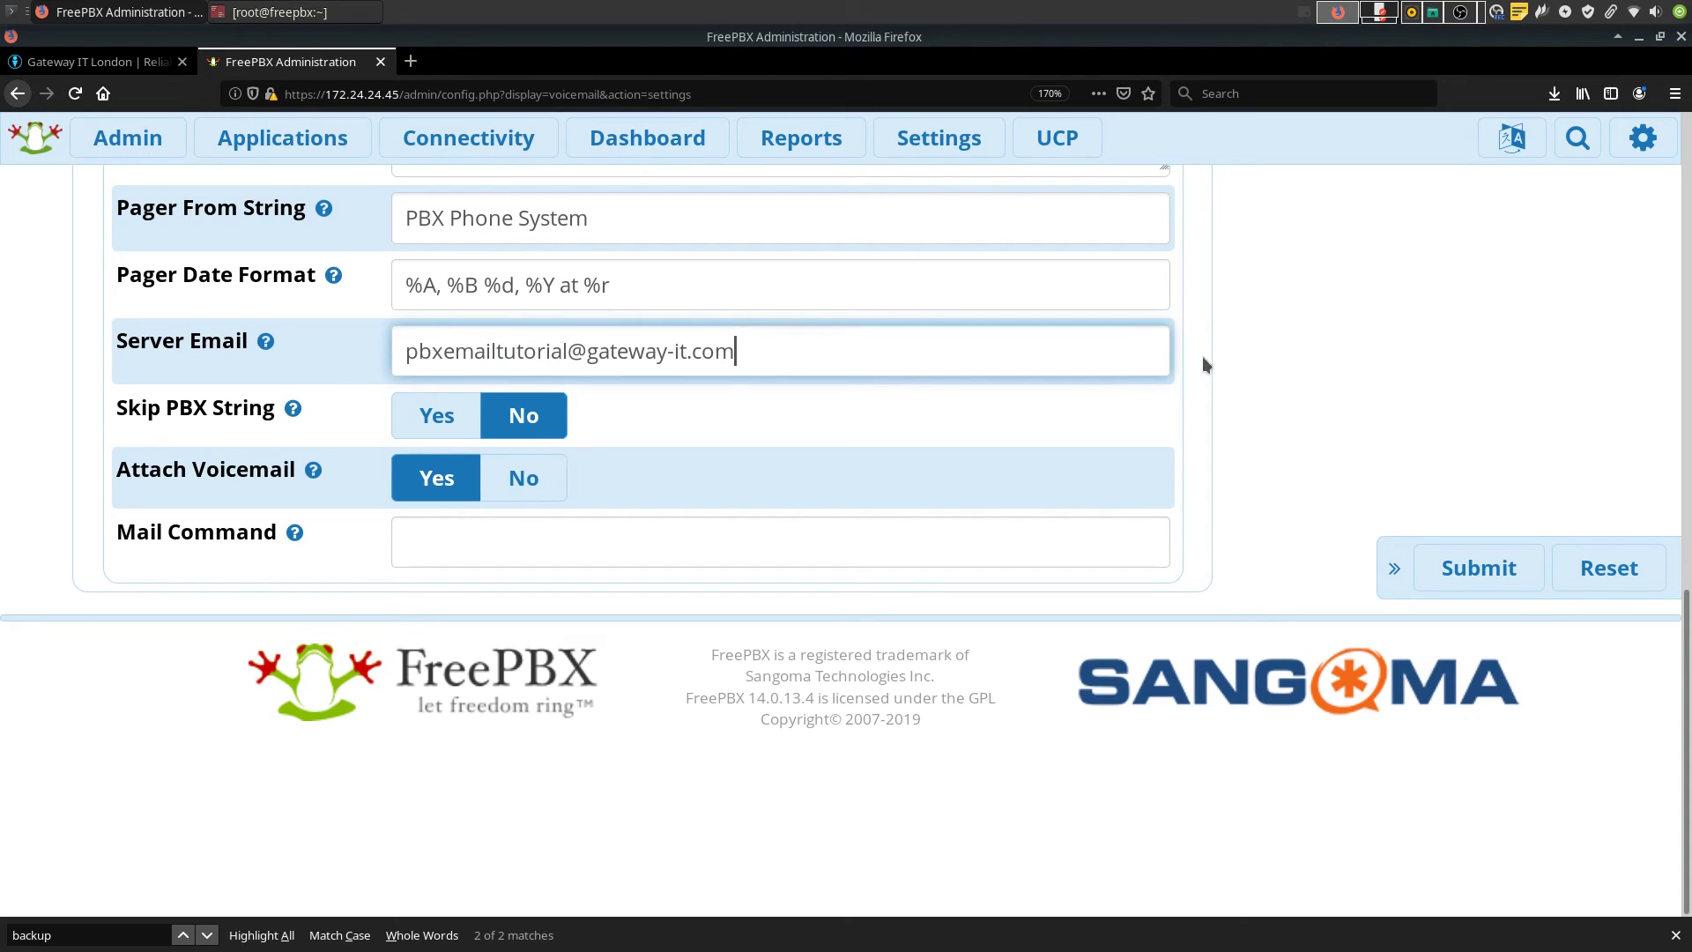
# Change Email From String to 'Test FreePBX Box - Voicemail', then submit and apply the config
pyautogui.scroll(3, 1274, 384)
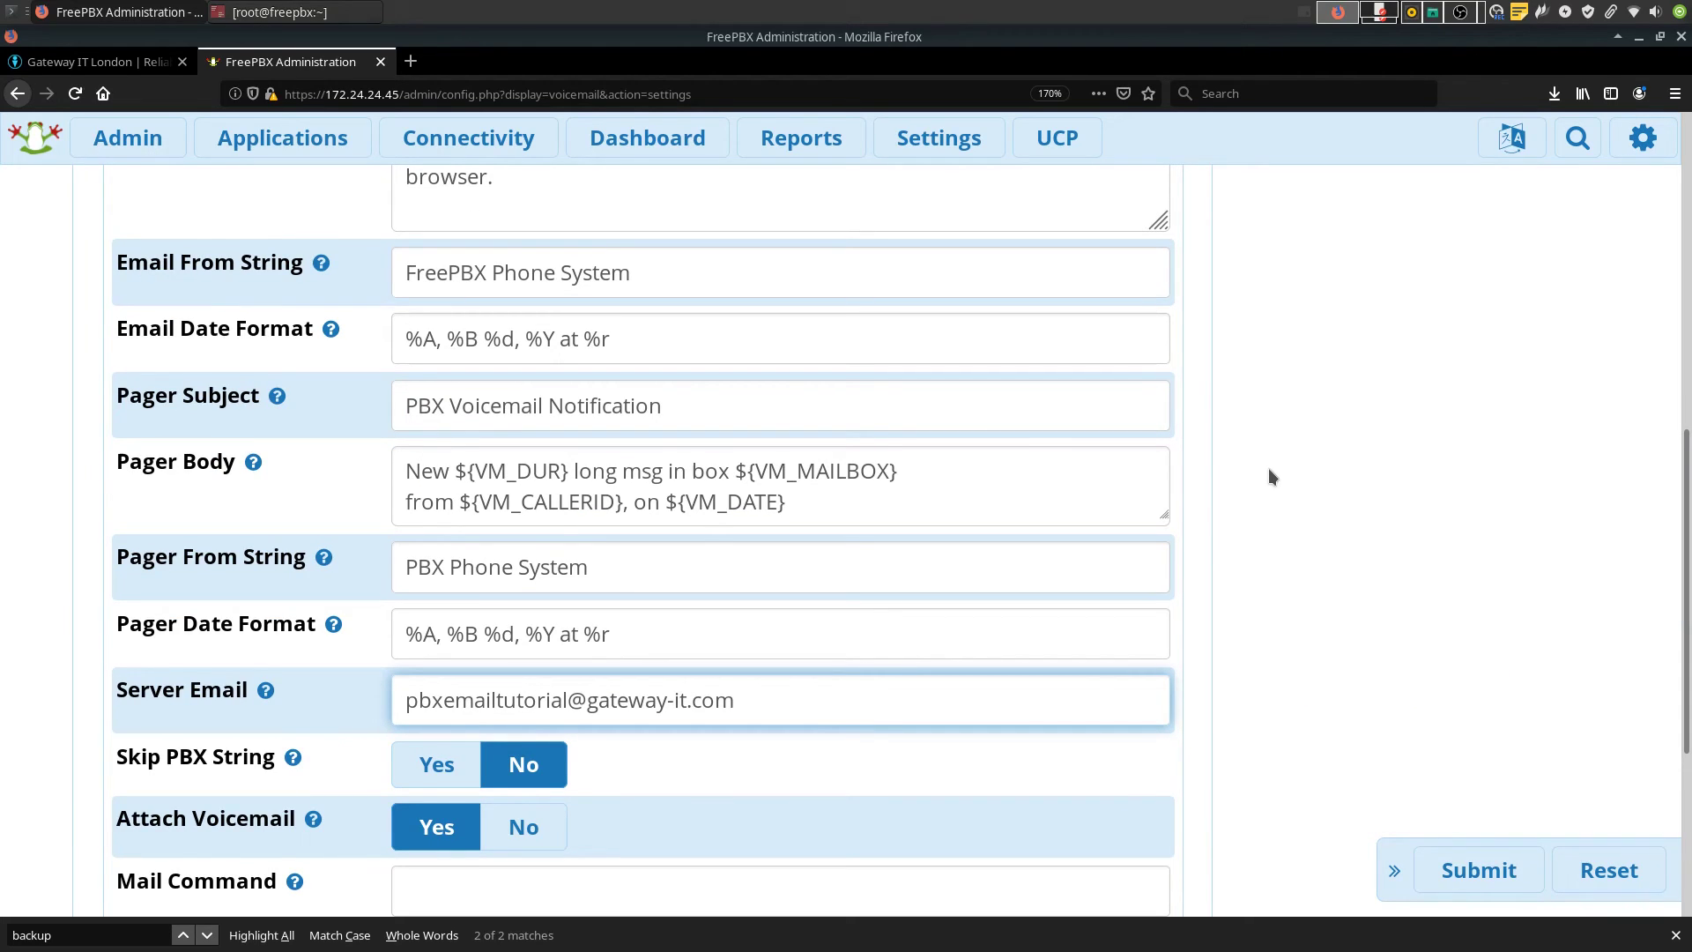
pyautogui.click(691, 279)
pyautogui.moveTo(690, 279); pyautogui.dragTo(401, 276)
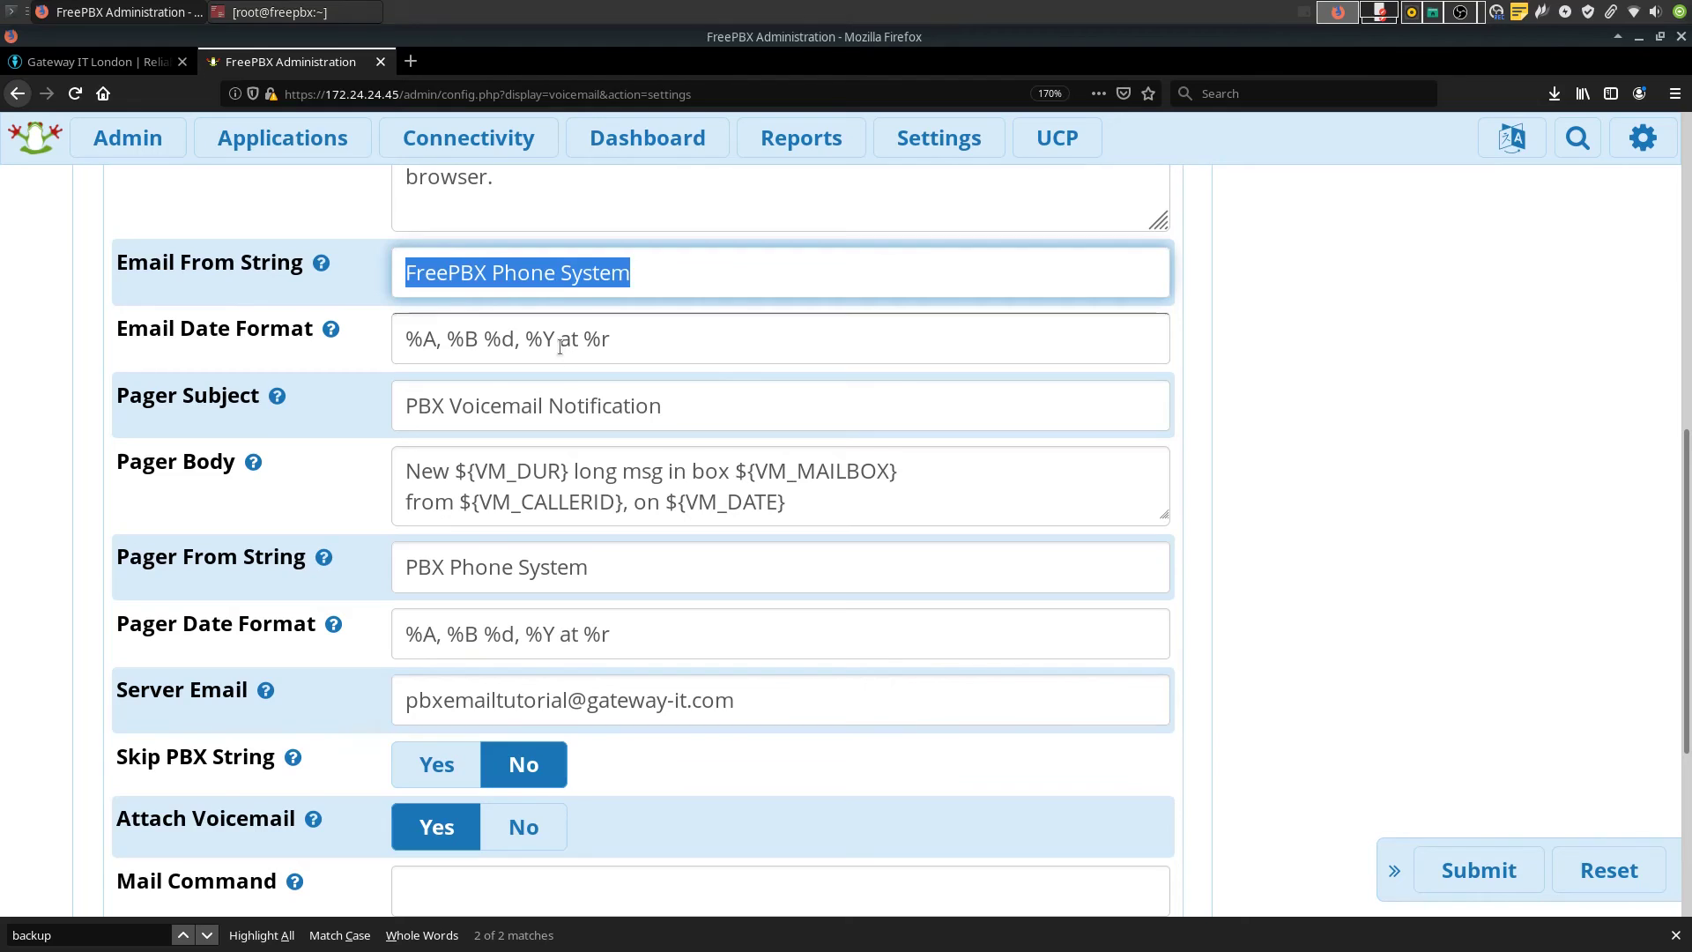
pyautogui.write('Test ')
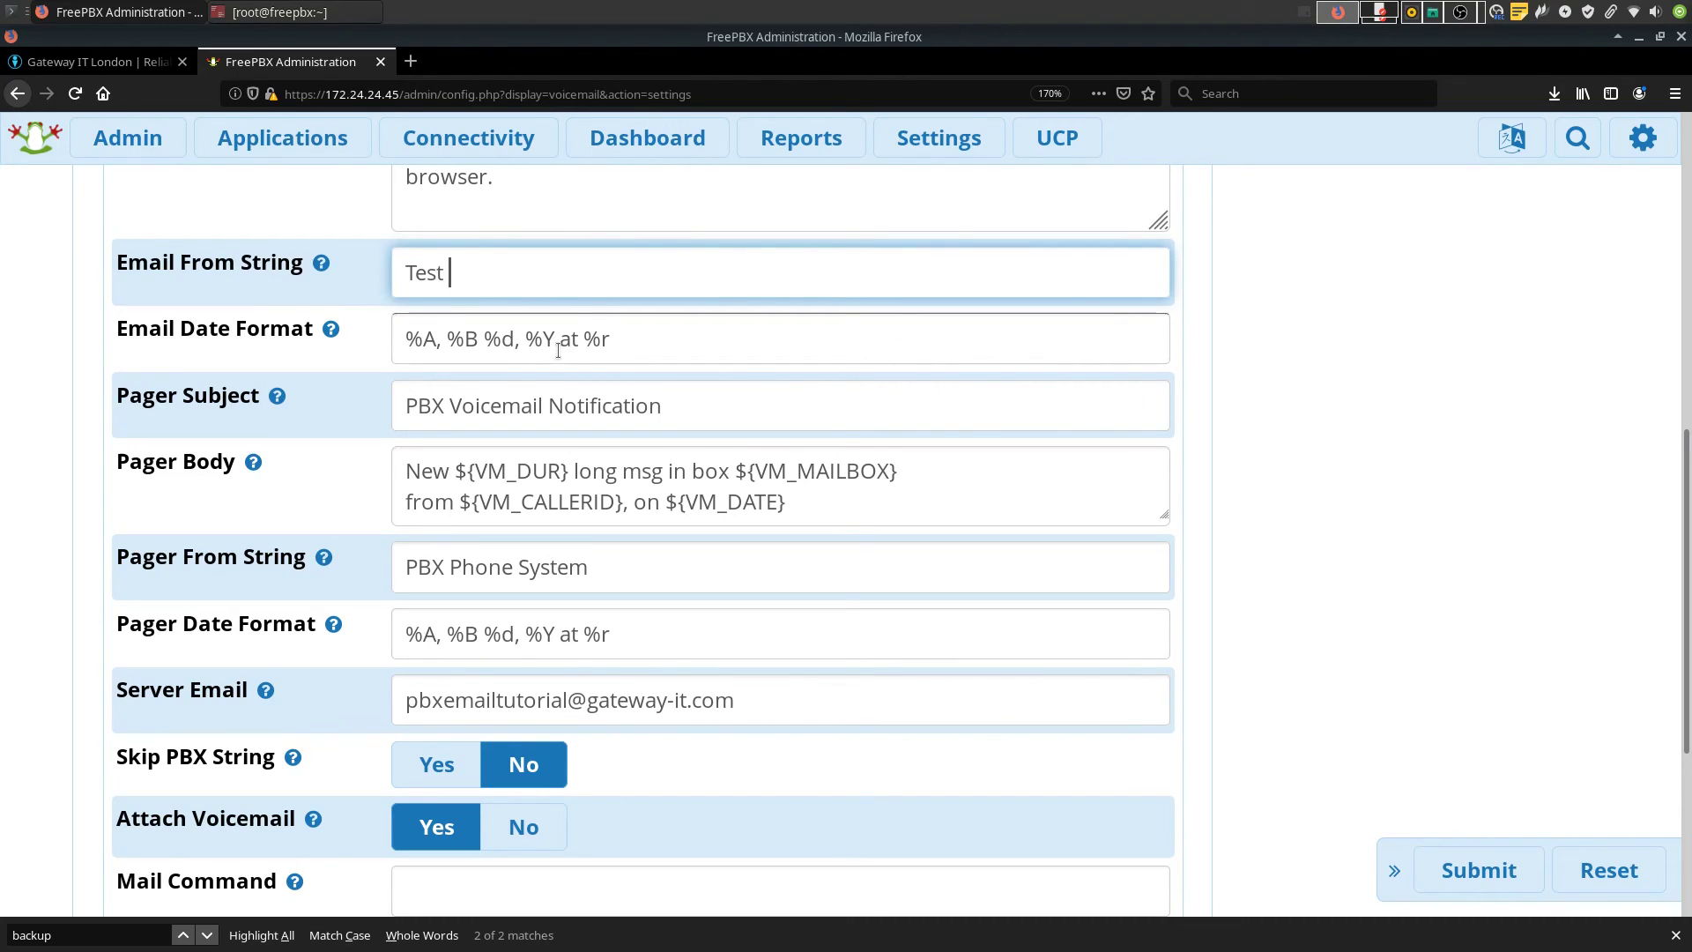
pyautogui.write('FreePBX Box - Voicemail')
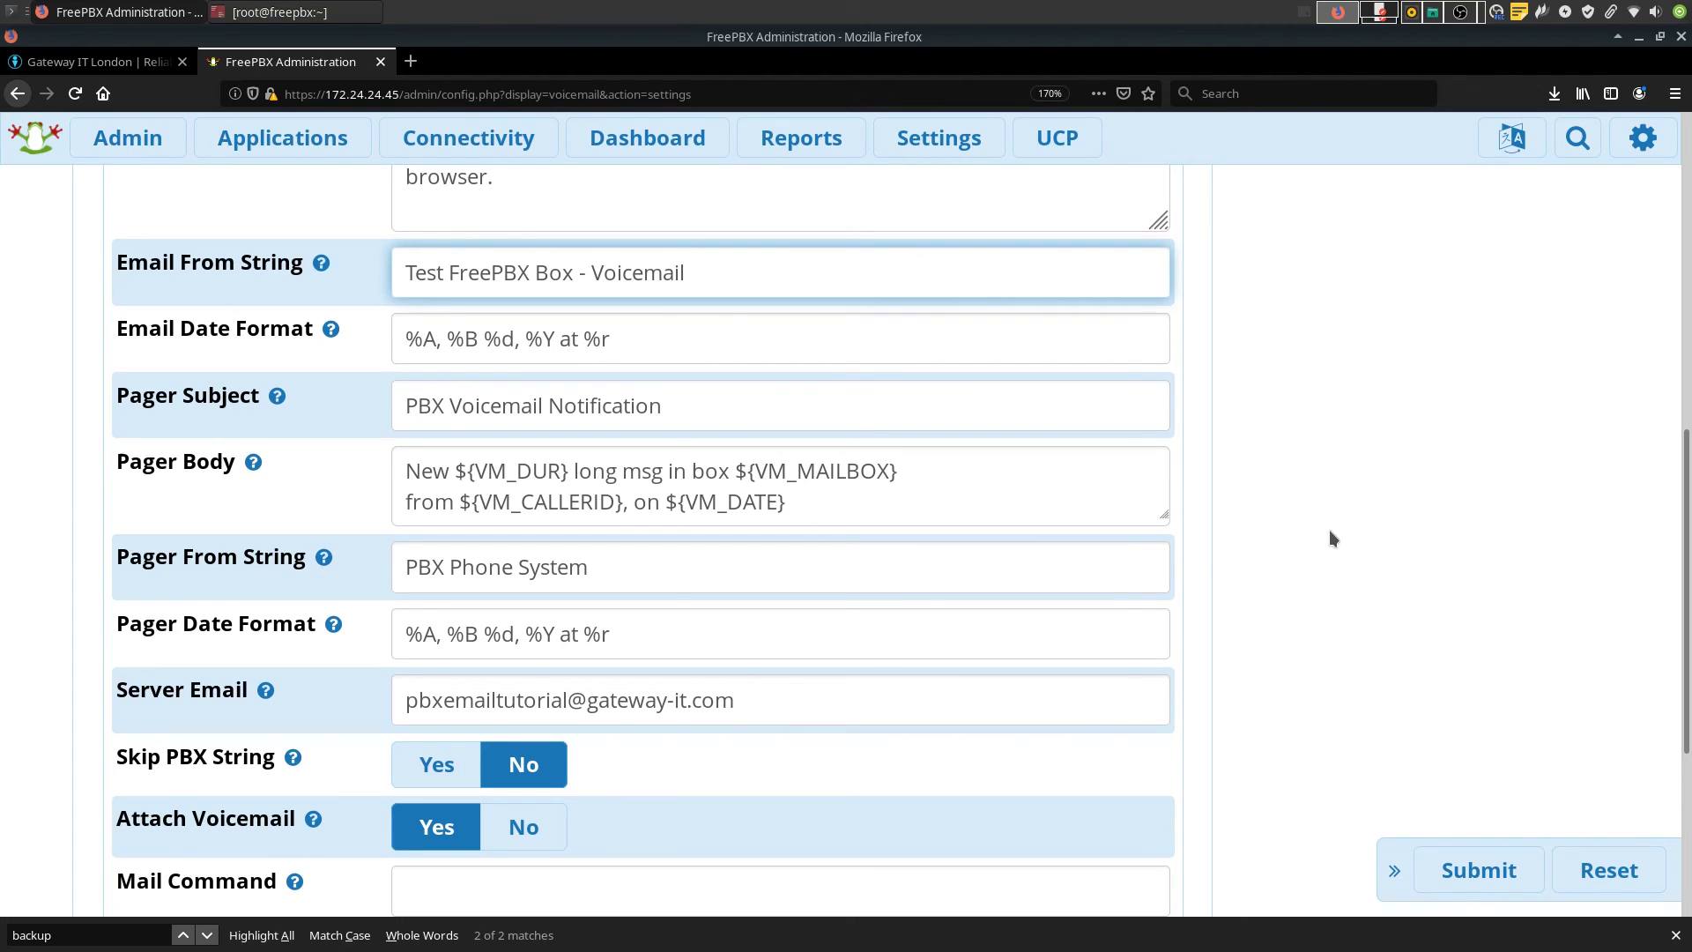
pyautogui.click(1477, 871)
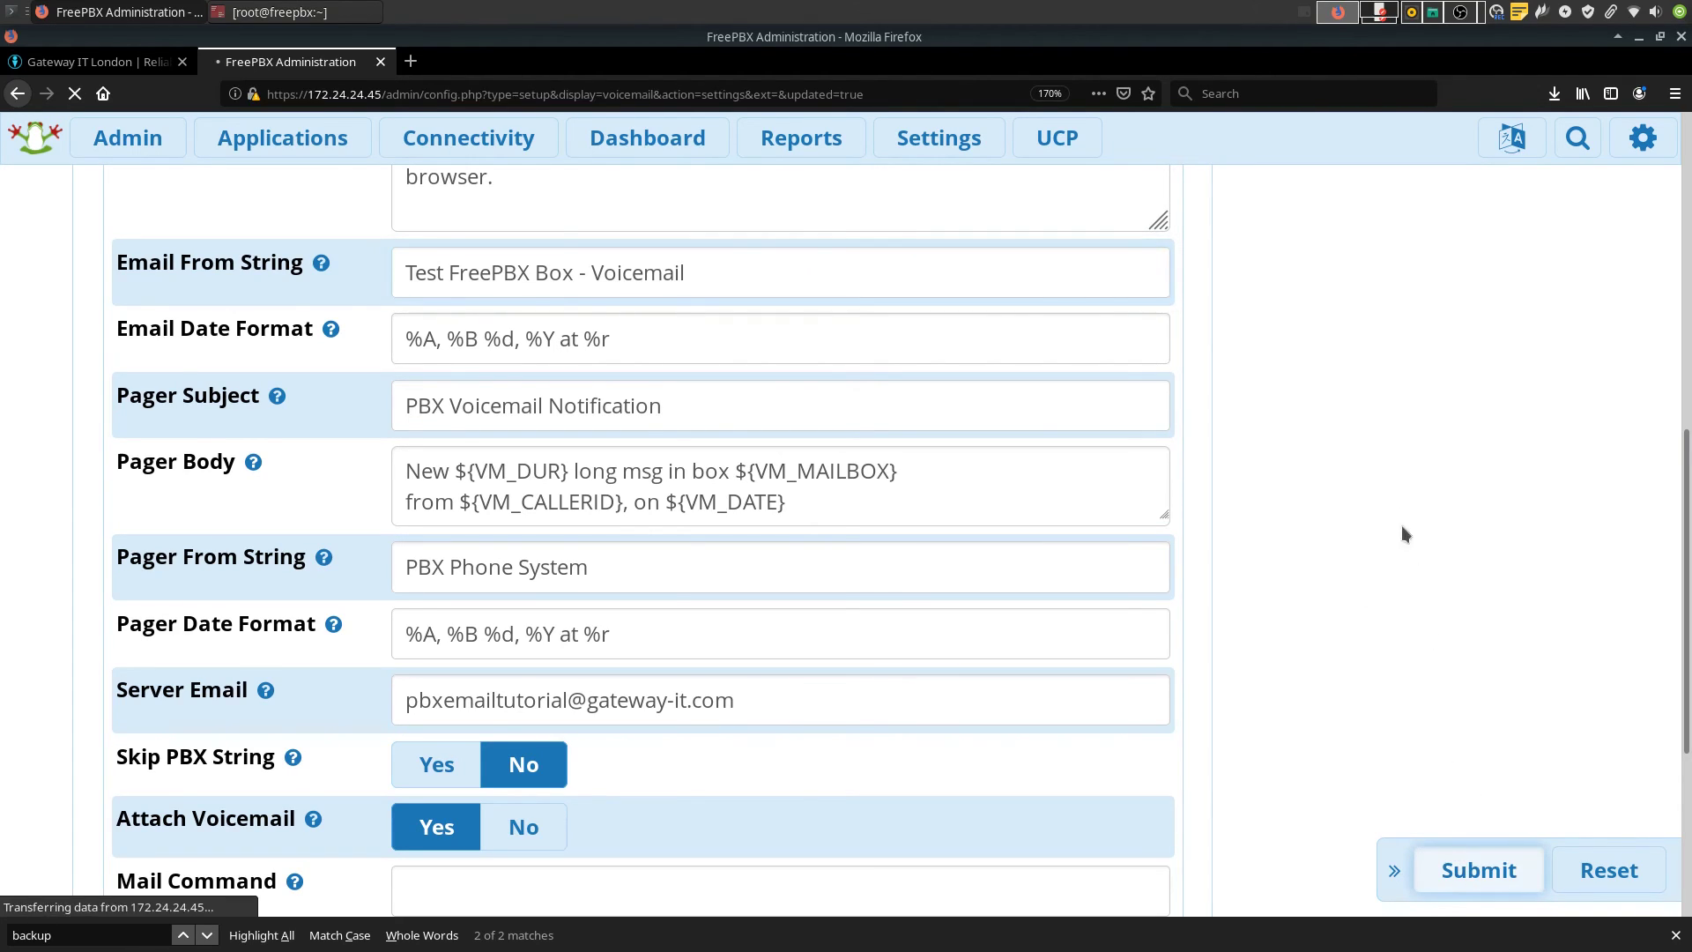
pyautogui.click(1363, 147)
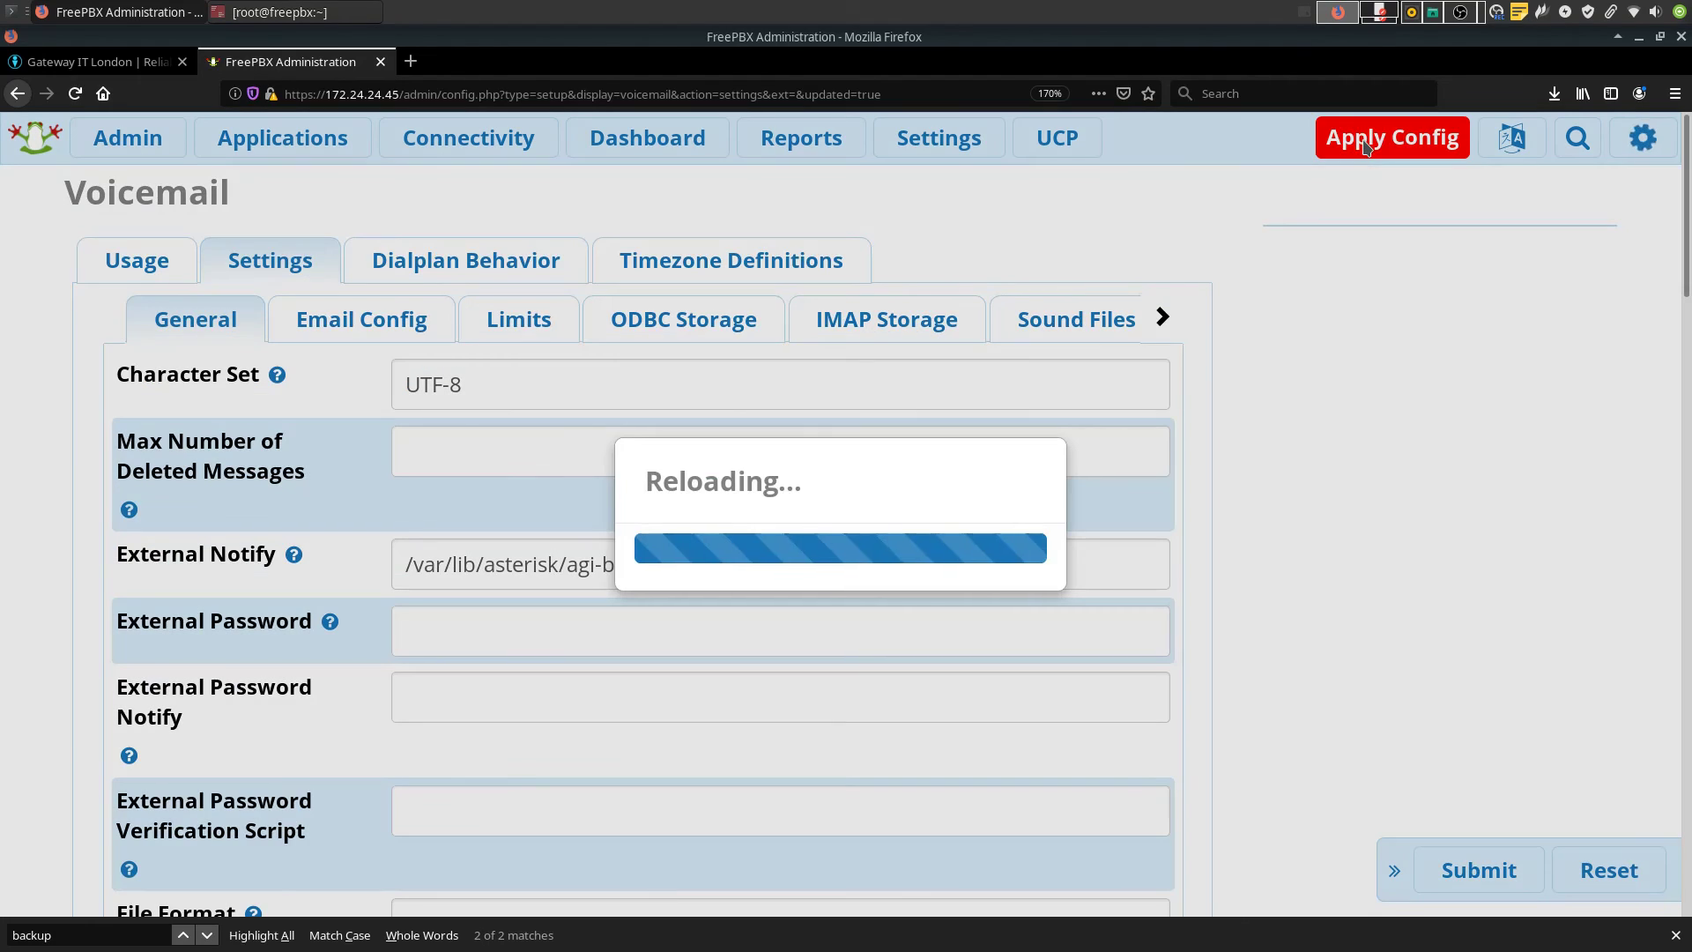